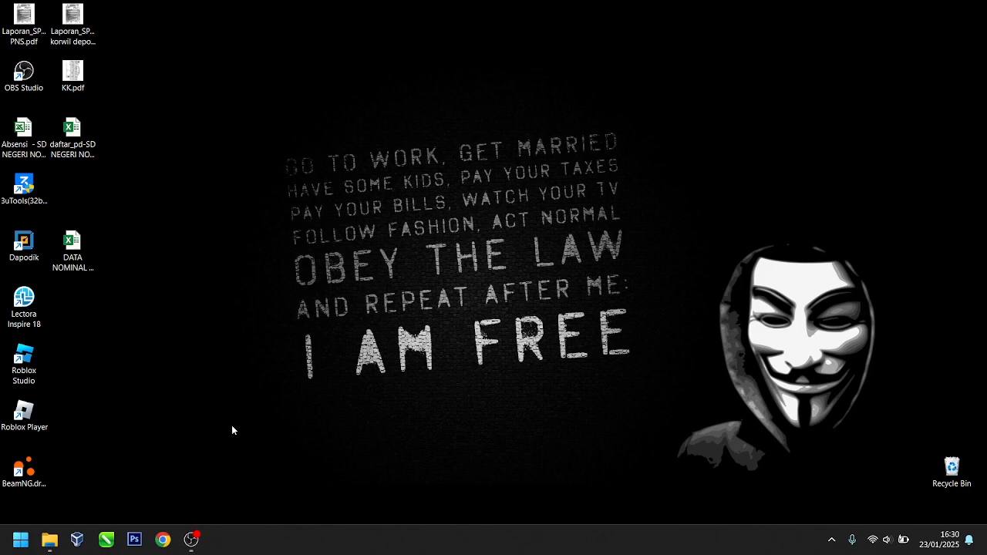
Step: Refresh the desktop several times from its right-click menu
{"action": "left_click", "coordinate": [50, 541]}
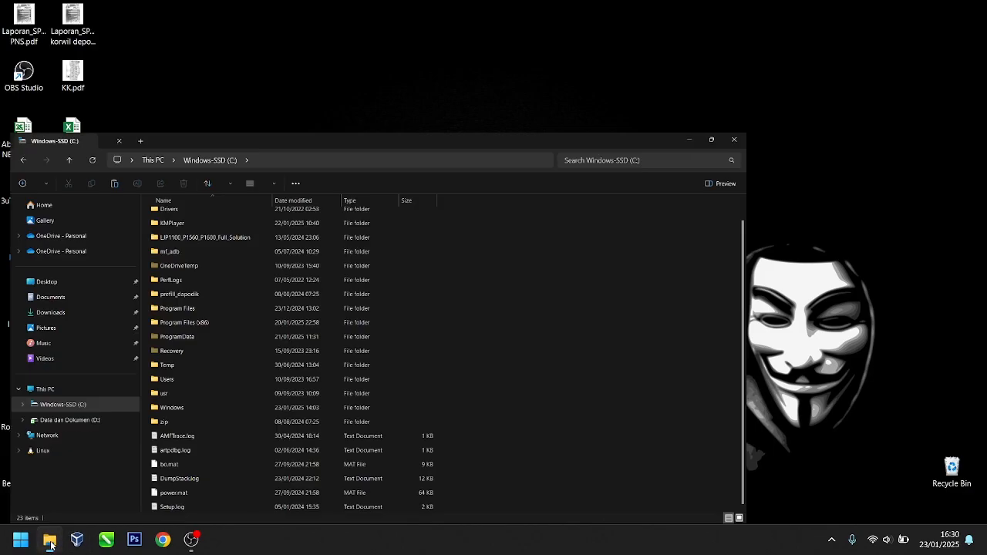
{"action": "left_click", "coordinate": [971, 10]}
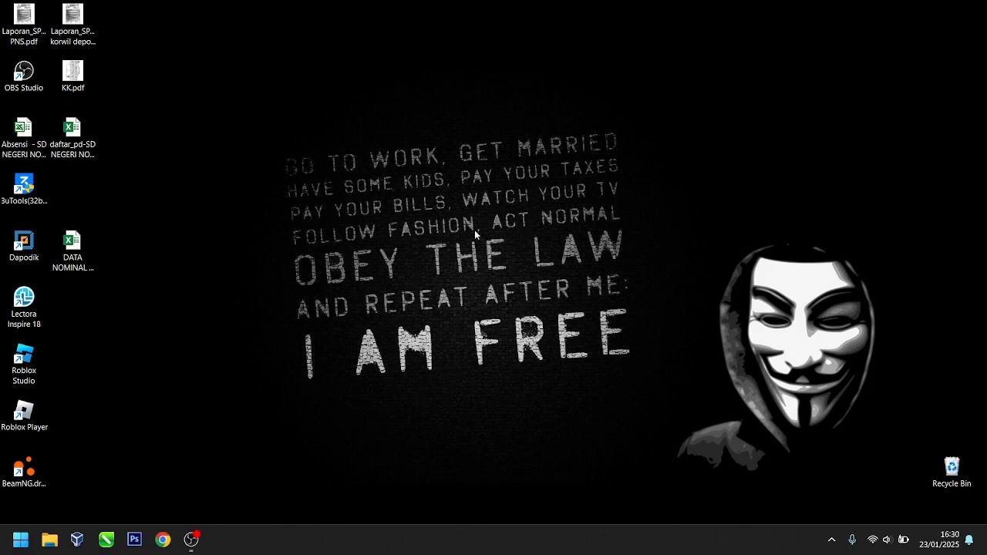
{"action": "right_click", "coordinate": [442, 222]}
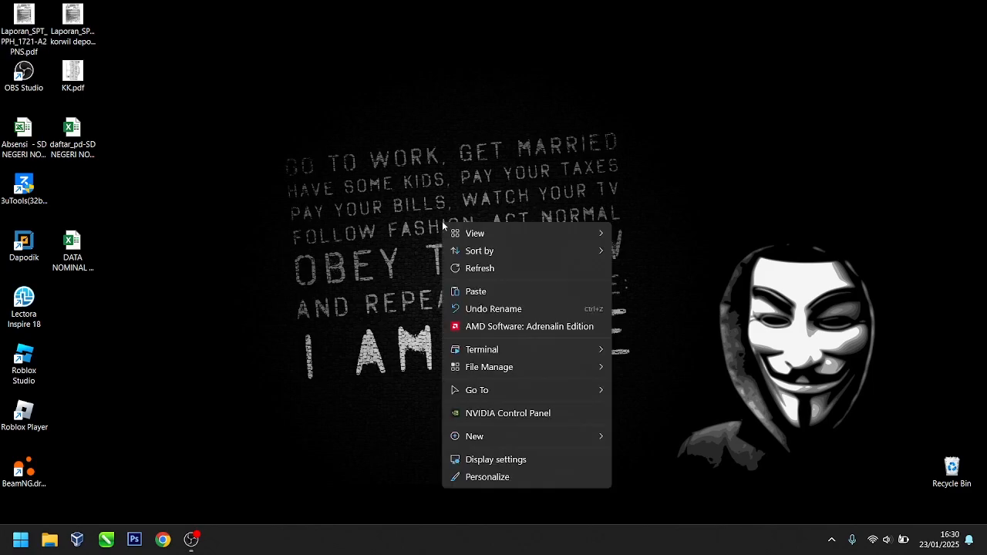
{"action": "left_click", "coordinate": [489, 273]}
{"action": "right_click", "coordinate": [373, 233]}
{"action": "left_click", "coordinate": [417, 274]}
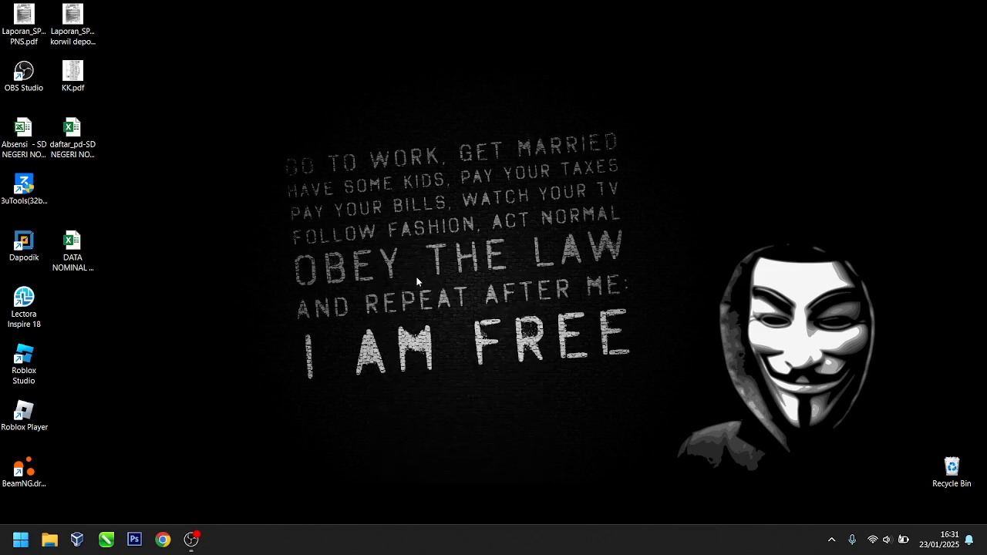
{"action": "right_click", "coordinate": [387, 223]}
{"action": "left_click", "coordinate": [435, 274]}
{"action": "right_click", "coordinate": [434, 273]}
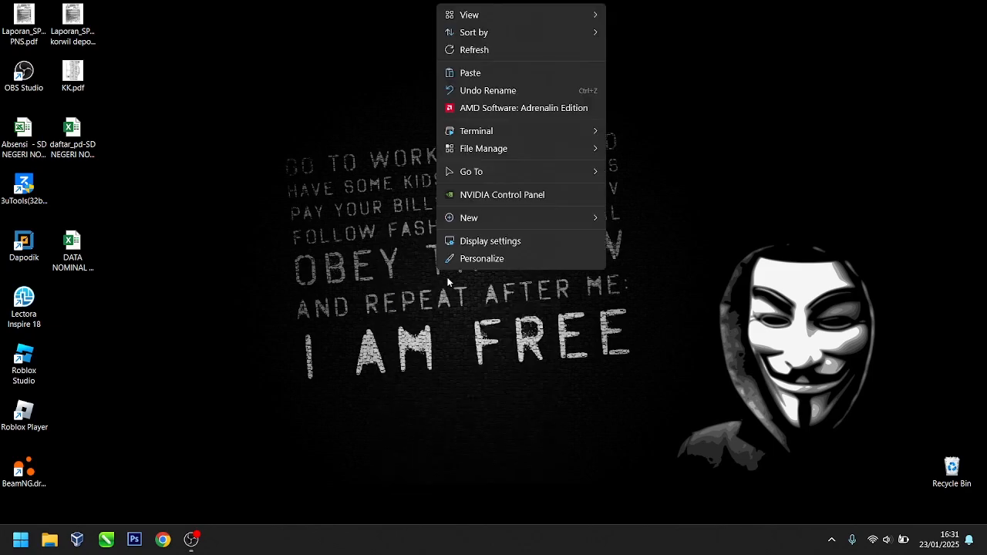
{"action": "left_click", "coordinate": [474, 57]}
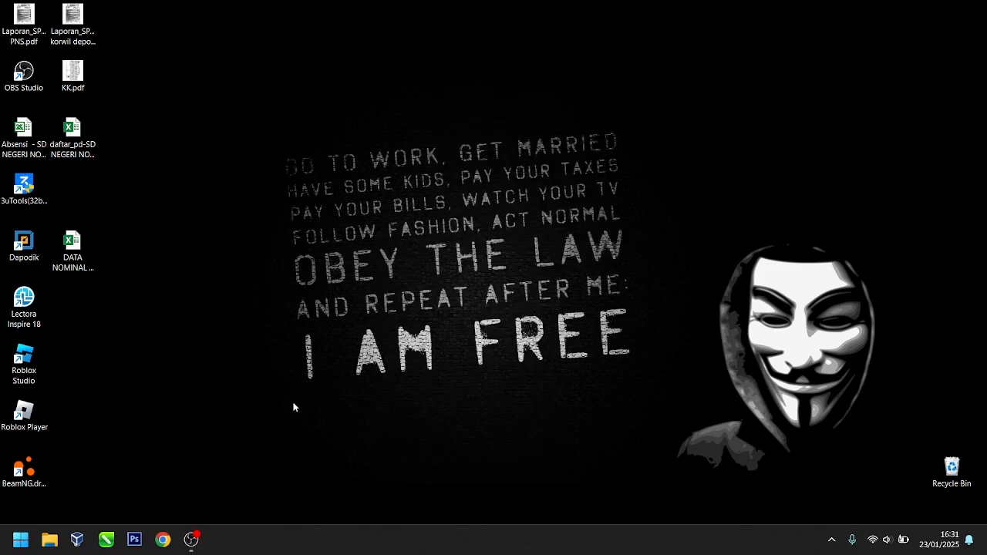
Step: Navigate File Explorer to Documents > ASPD > 2025 > Bahan
{"action": "left_click", "coordinate": [50, 549]}
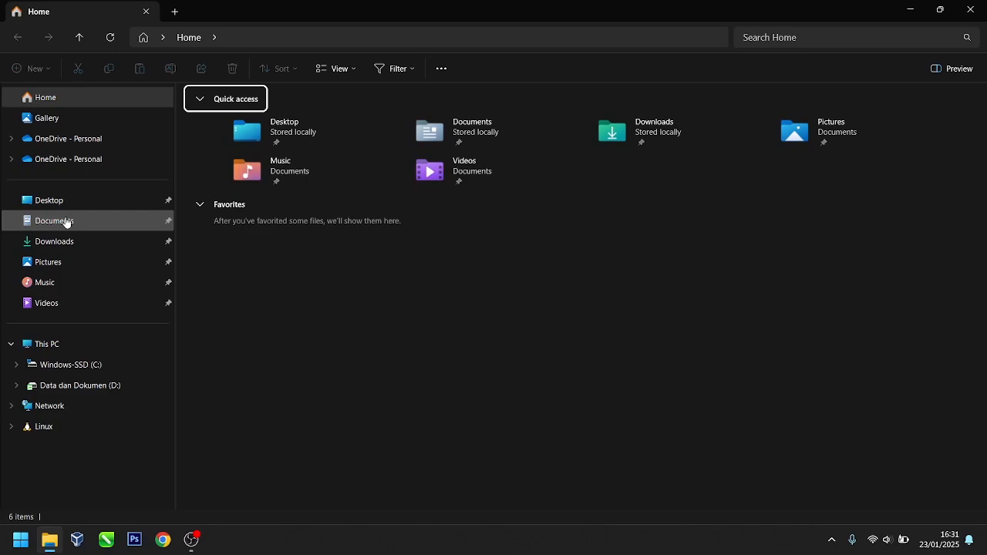
{"action": "left_click", "coordinate": [92, 387]}
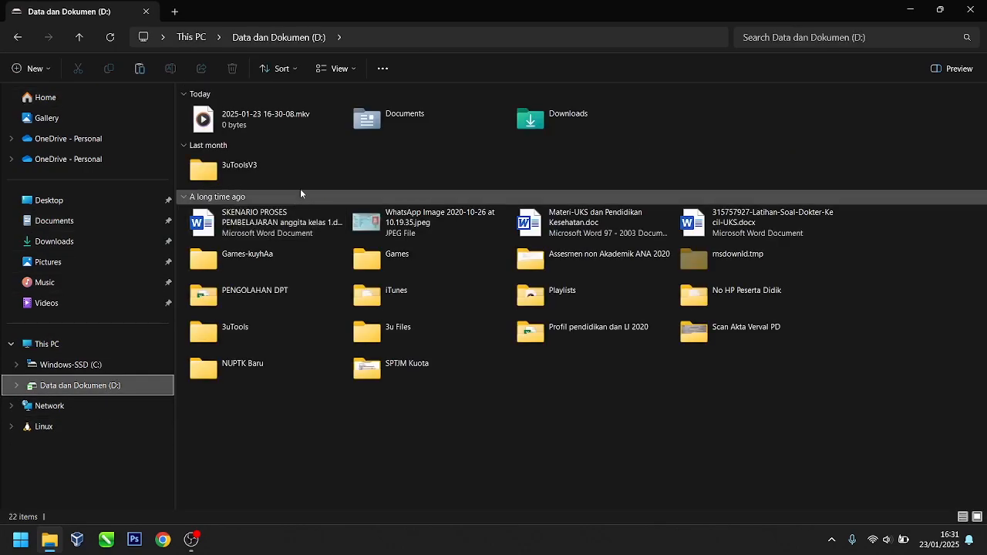
{"action": "left_click", "coordinate": [62, 221]}
{"action": "double_click", "coordinate": [378, 121]}
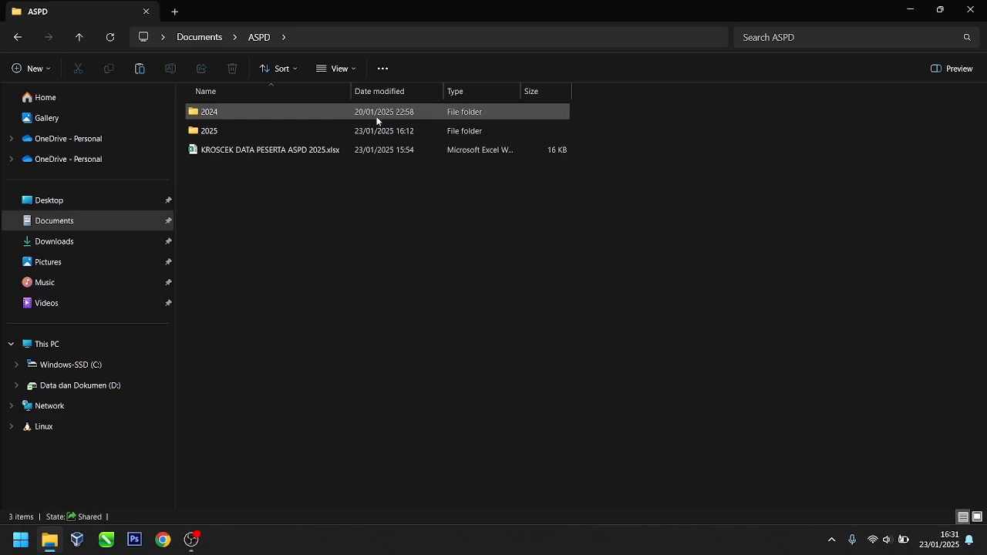
{"action": "left_click", "coordinate": [247, 135]}
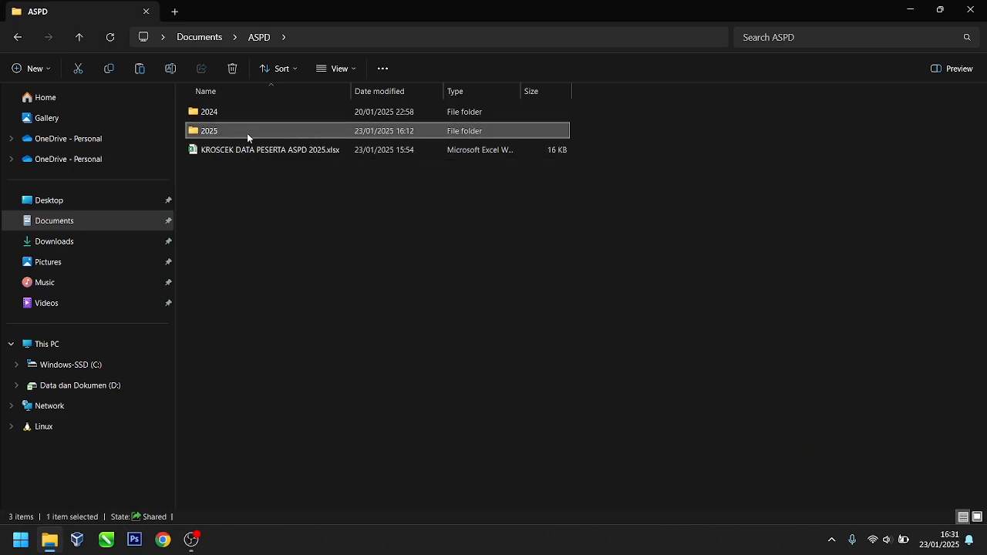
{"action": "double_click", "coordinate": [246, 132]}
{"action": "double_click", "coordinate": [256, 112]}
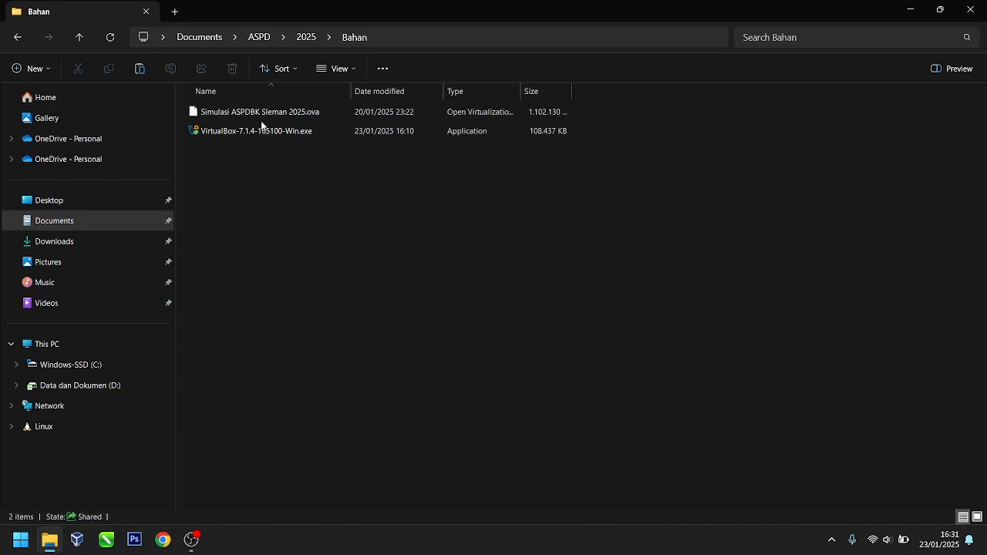
Step: Select the VirtualBox-7.1.4-165100-Win.exe installer in the Bahan folder
{"action": "left_click", "coordinate": [261, 131]}
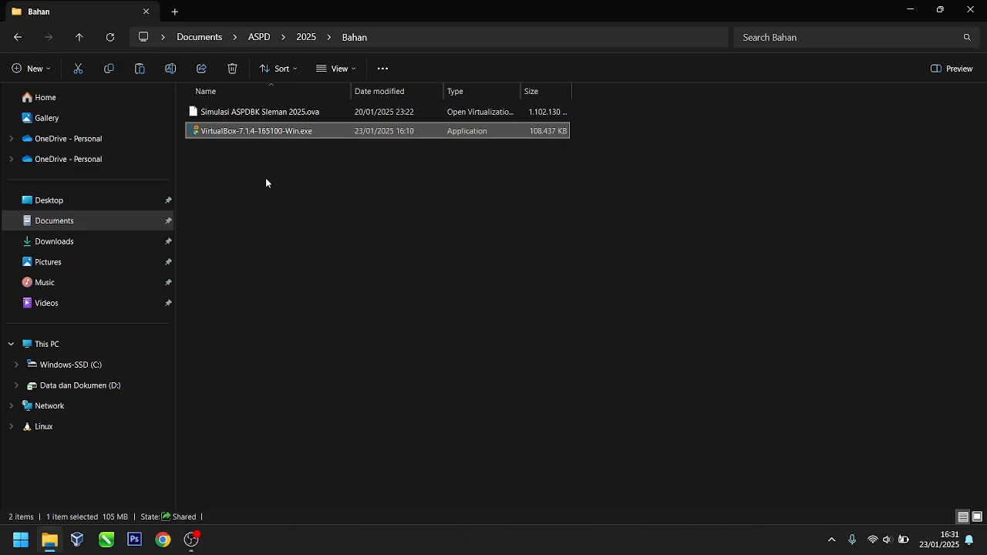
{"action": "left_click", "coordinate": [270, 115]}
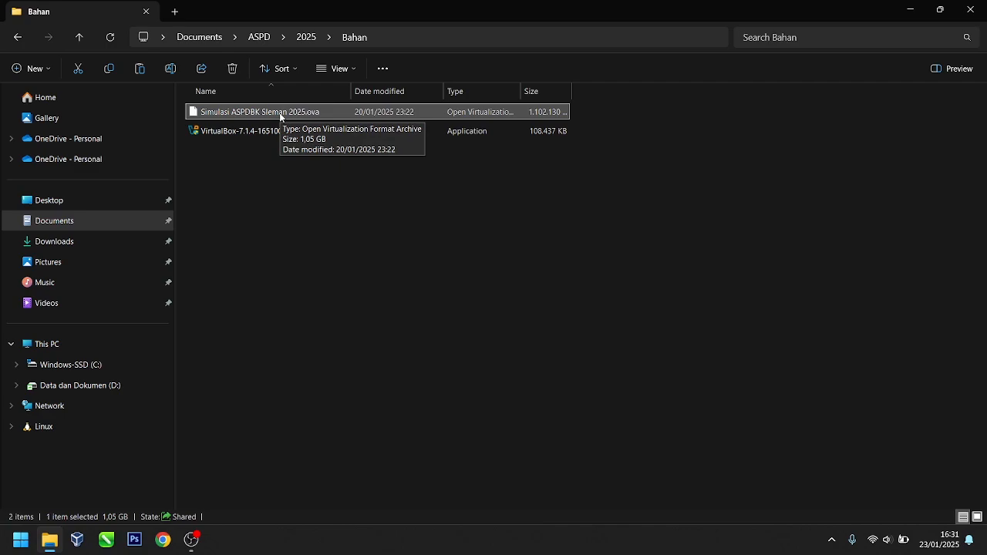
{"action": "left_click", "coordinate": [257, 130]}
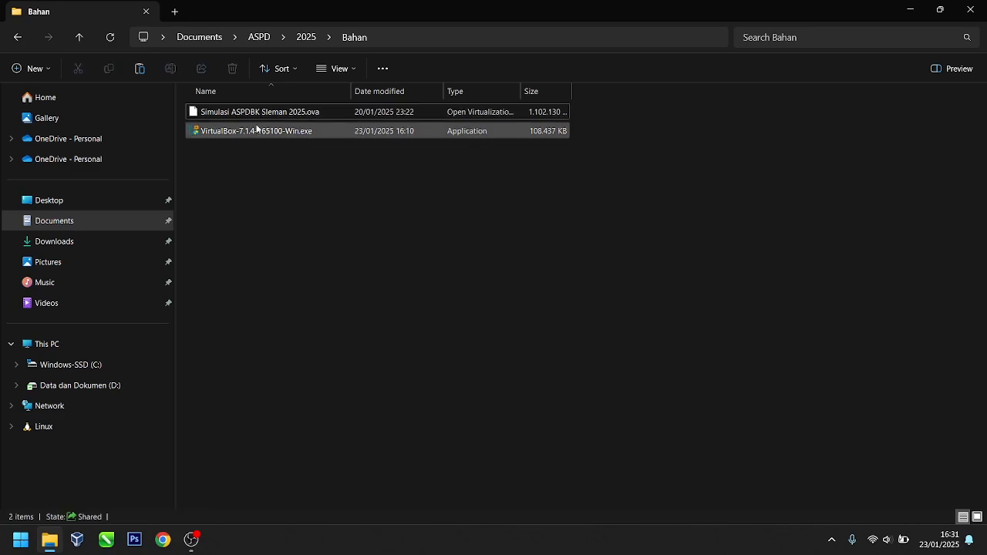
{"action": "left_click", "coordinate": [260, 121]}
{"action": "left_click", "coordinate": [254, 175]}
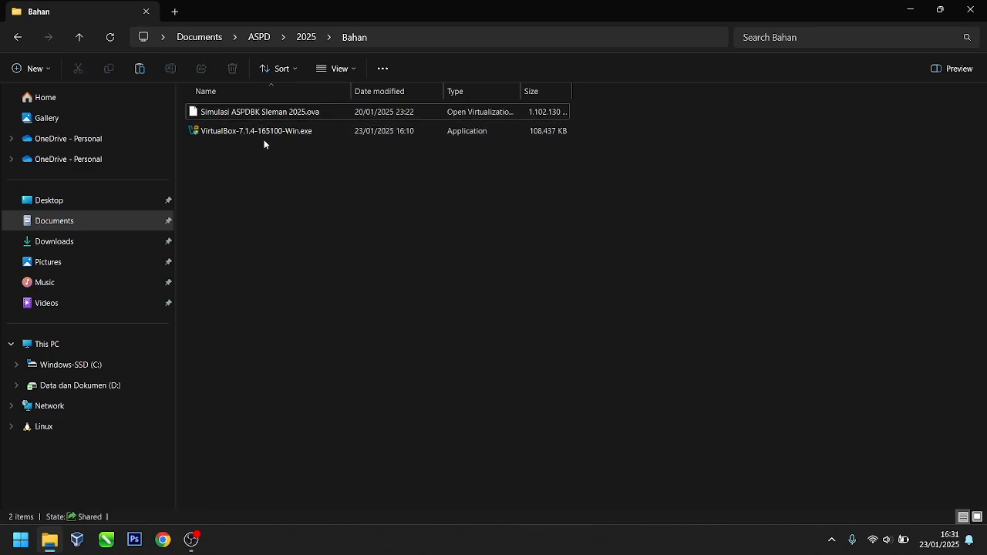
{"action": "left_click", "coordinate": [263, 132]}
{"action": "left_click", "coordinate": [259, 173]}
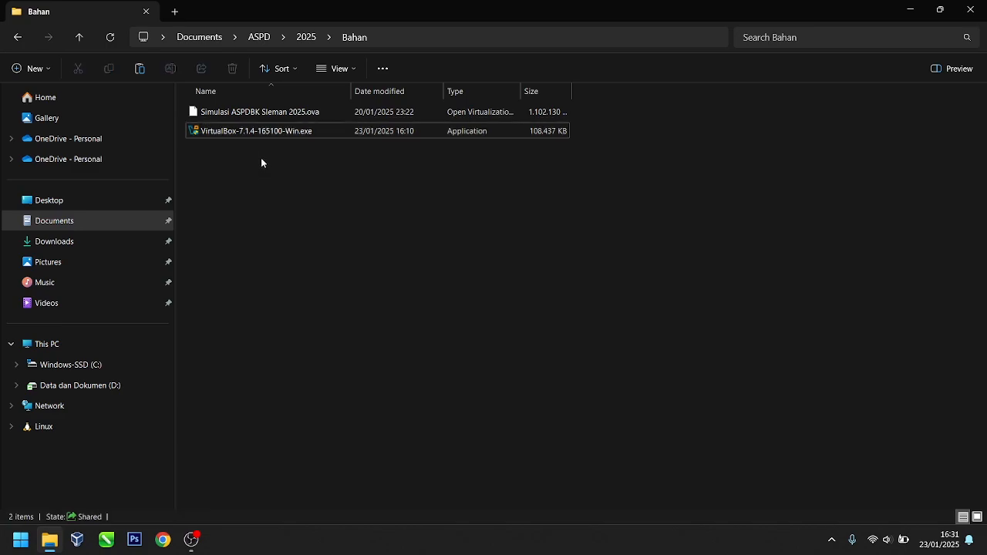
{"action": "left_click", "coordinate": [266, 133]}
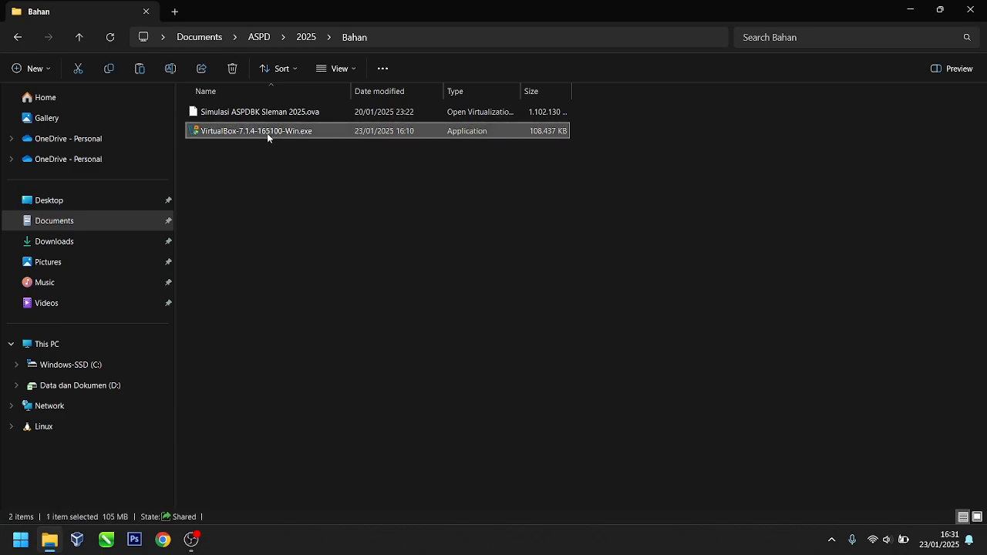
Step: Run the VirtualBox installer as administrator and accept the default wizard pages
{"action": "double_click", "coordinate": [254, 131]}
{"action": "right_click", "coordinate": [254, 131]}
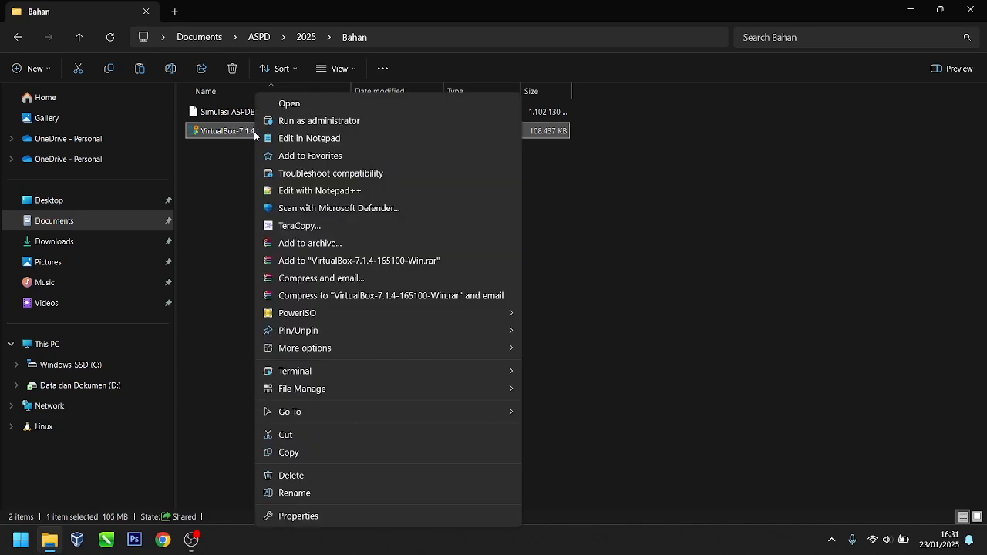
{"action": "left_click", "coordinate": [293, 120]}
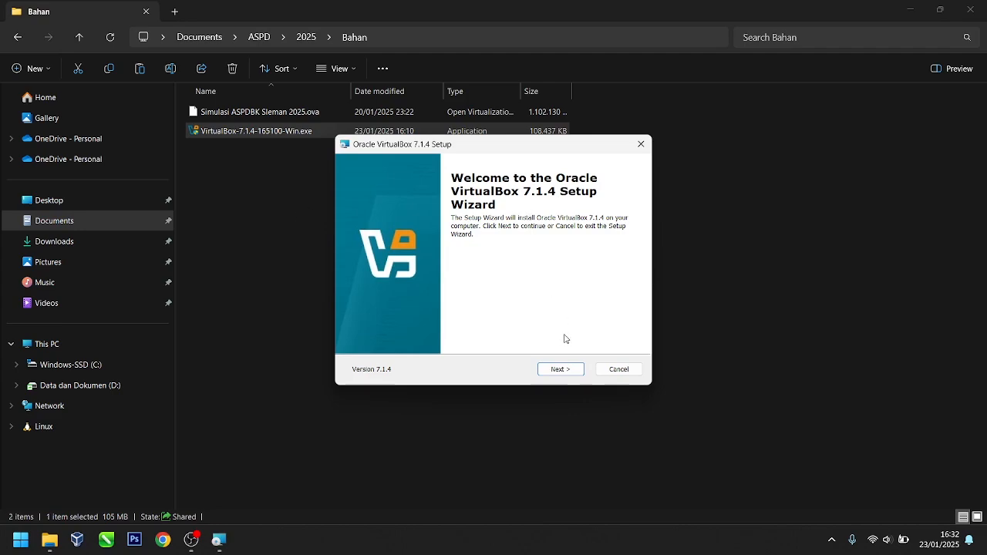
{"action": "left_click", "coordinate": [563, 370]}
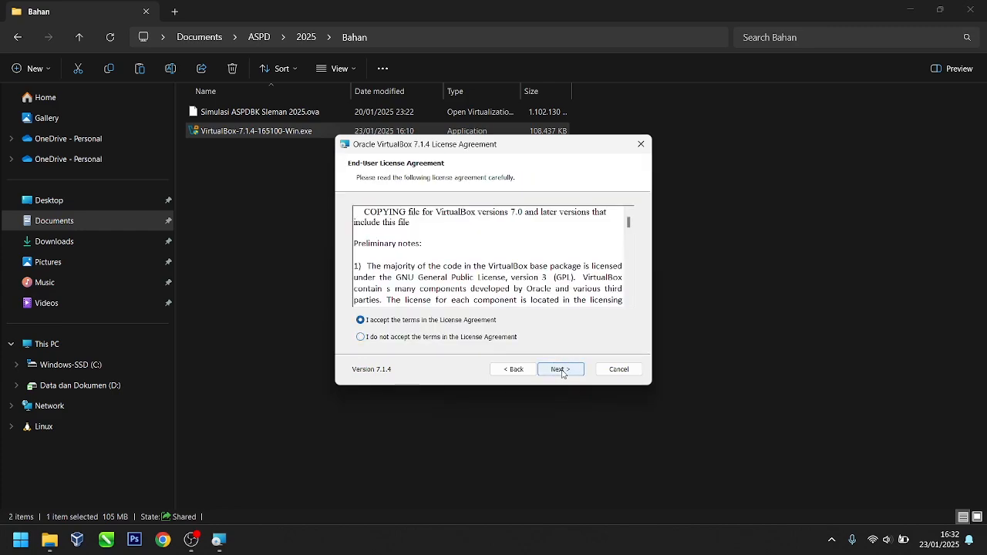
{"action": "left_click", "coordinate": [562, 369]}
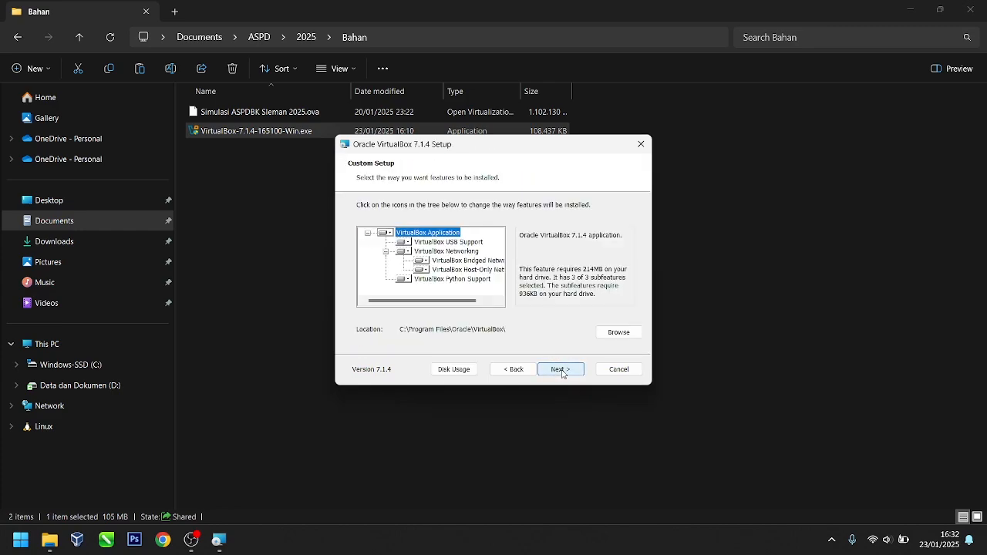
{"action": "left_click", "coordinate": [561, 369]}
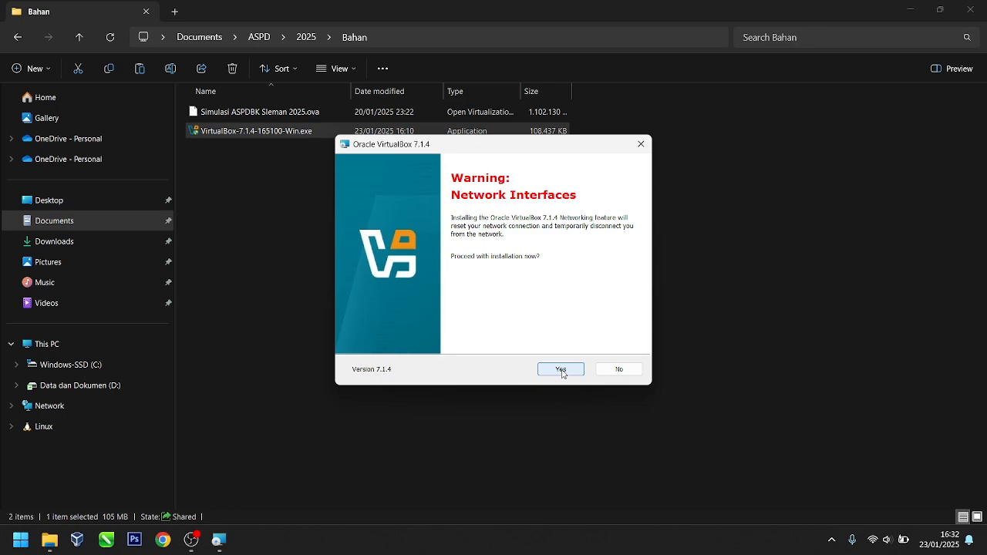
{"action": "left_click", "coordinate": [561, 369]}
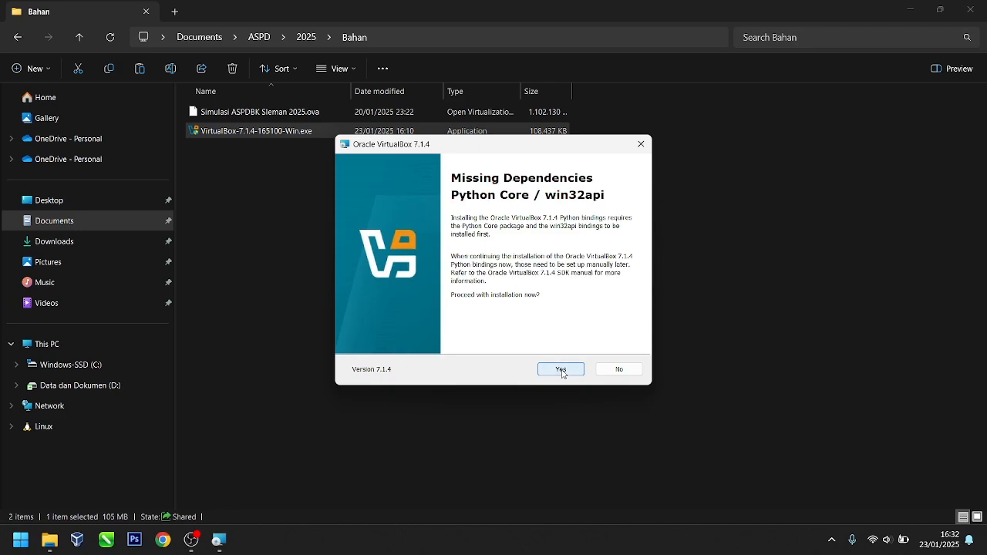
{"action": "left_click", "coordinate": [561, 369]}
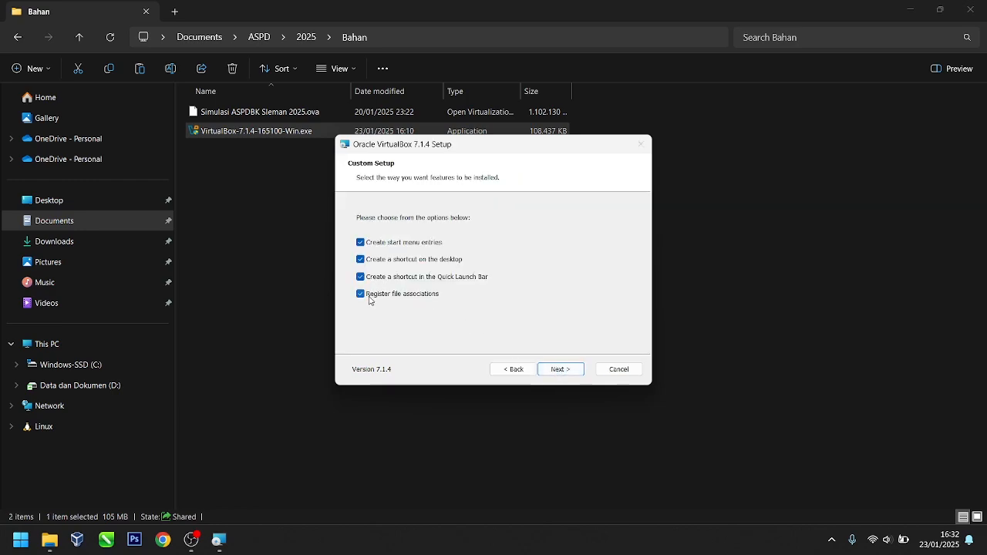
Step: Skip the Quick Launch shortcut, install VirtualBox 7.1.4, and finish without launching it
{"action": "left_click", "coordinate": [360, 277]}
{"action": "left_click", "coordinate": [570, 375]}
{"action": "left_click", "coordinate": [571, 375]}
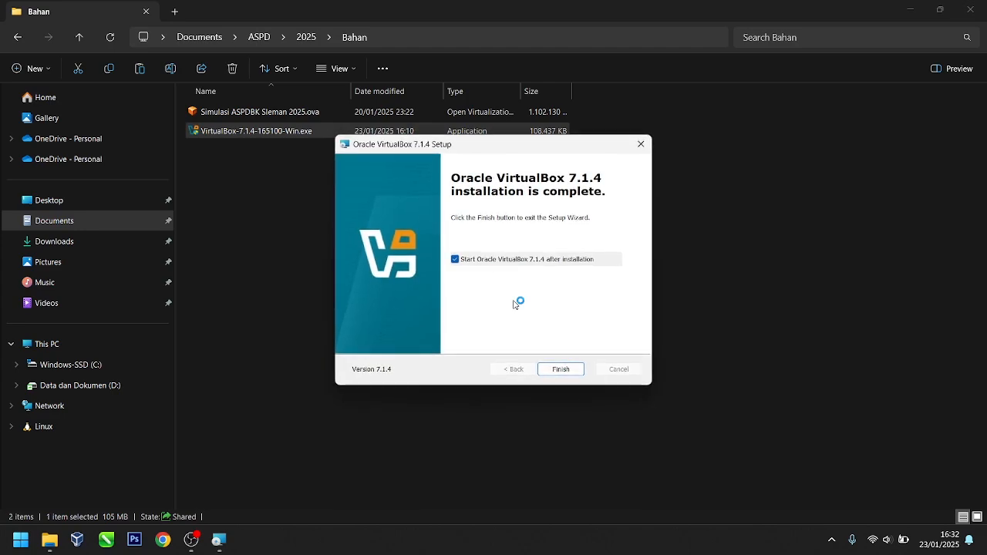
{"action": "left_click", "coordinate": [455, 259]}
{"action": "left_click", "coordinate": [568, 370]}
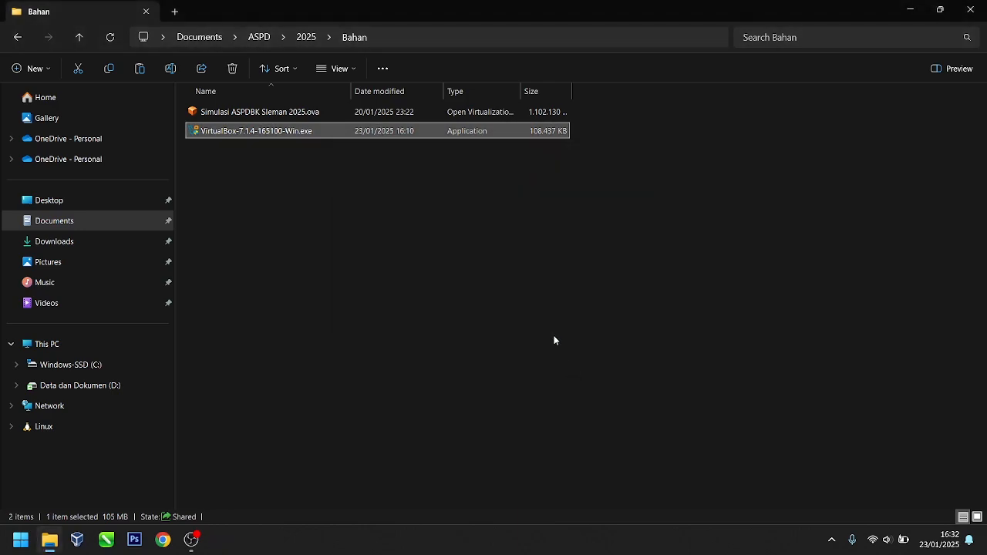
{"action": "left_click", "coordinate": [911, 7]}
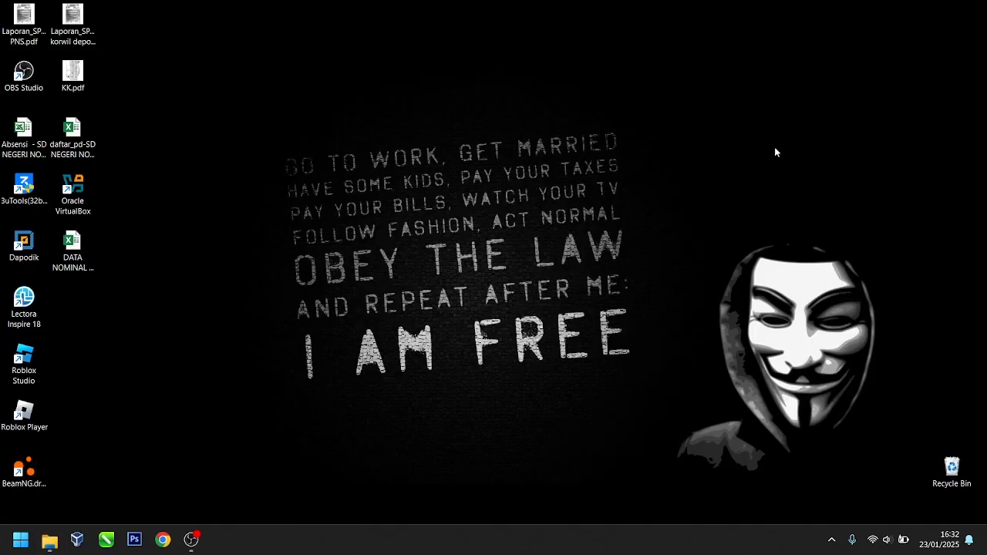
{"action": "right_click", "coordinate": [309, 188]}
{"action": "left_click", "coordinate": [390, 238]}
{"action": "left_click_drag", "start_coordinate": [152, 179], "coordinate": [77, 209]}
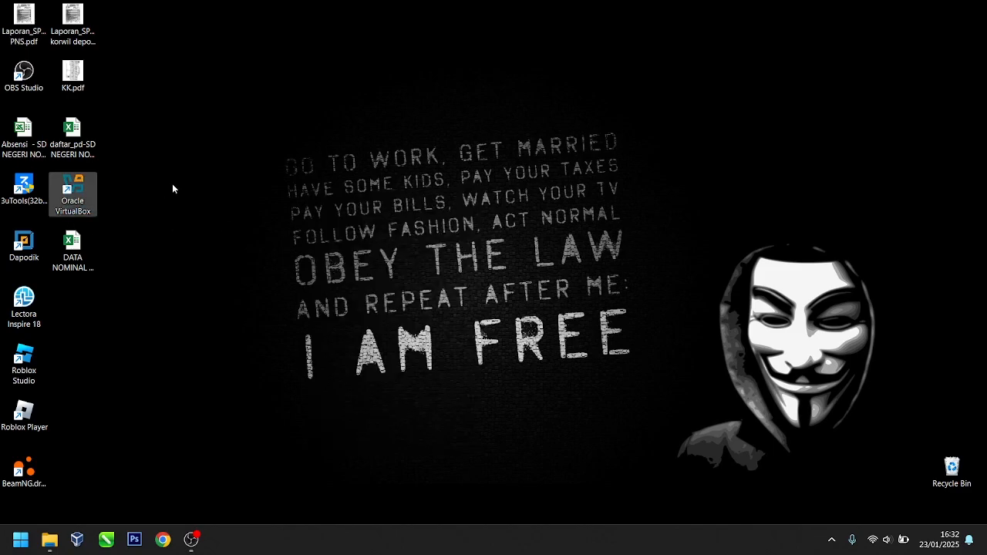
{"action": "left_click", "coordinate": [133, 191]}
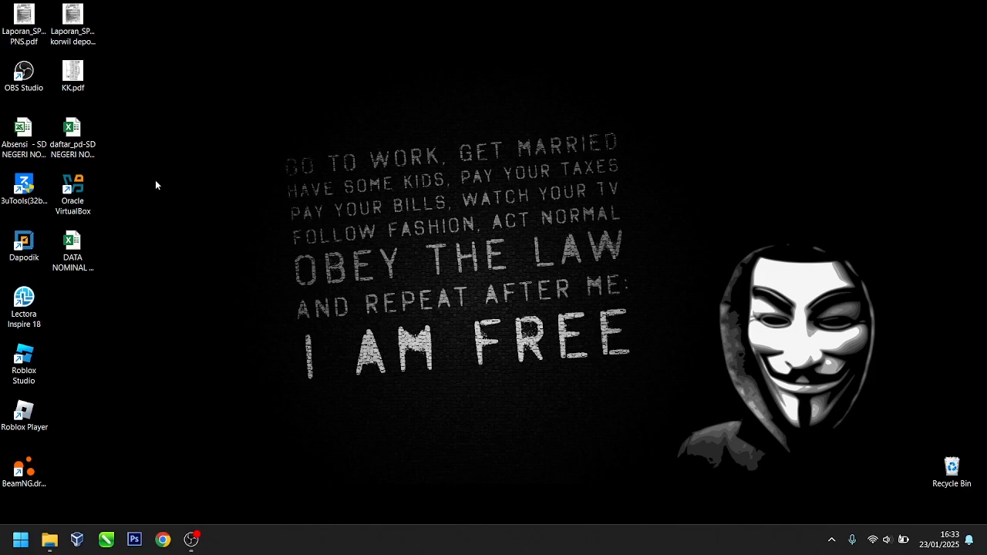
{"action": "right_click", "coordinate": [159, 151]}
{"action": "left_click", "coordinate": [200, 200]}
{"action": "right_click", "coordinate": [222, 154]}
{"action": "left_click", "coordinate": [251, 196]}
{"action": "right_click", "coordinate": [220, 155]}
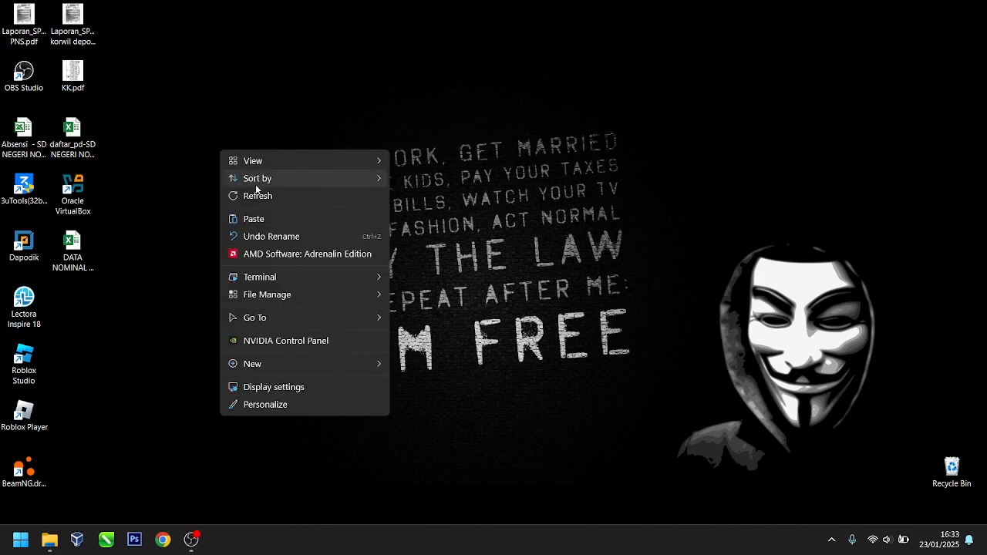
{"action": "left_click", "coordinate": [255, 196]}
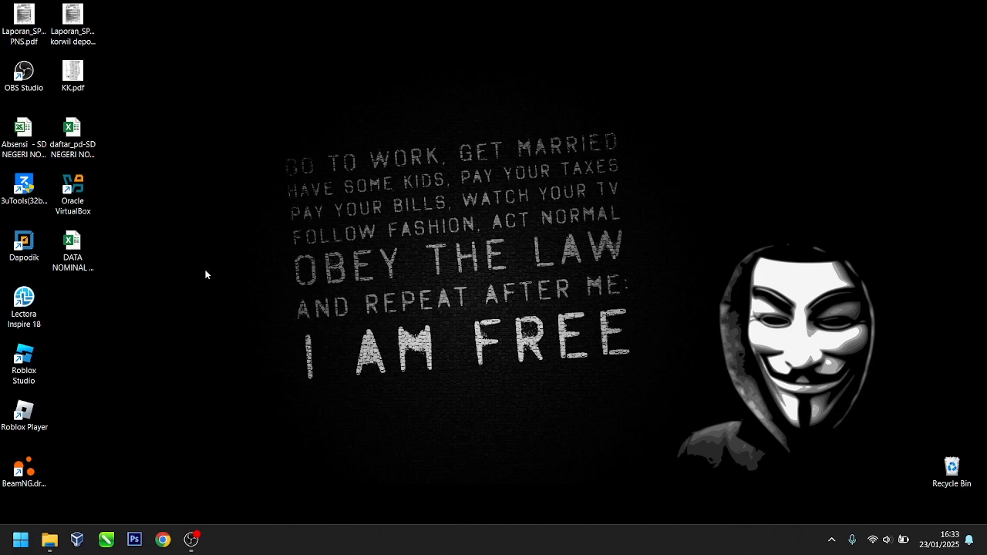
Step: Load aspd.netskul.id in Chrome and log out of the school account
{"action": "left_click", "coordinate": [162, 539]}
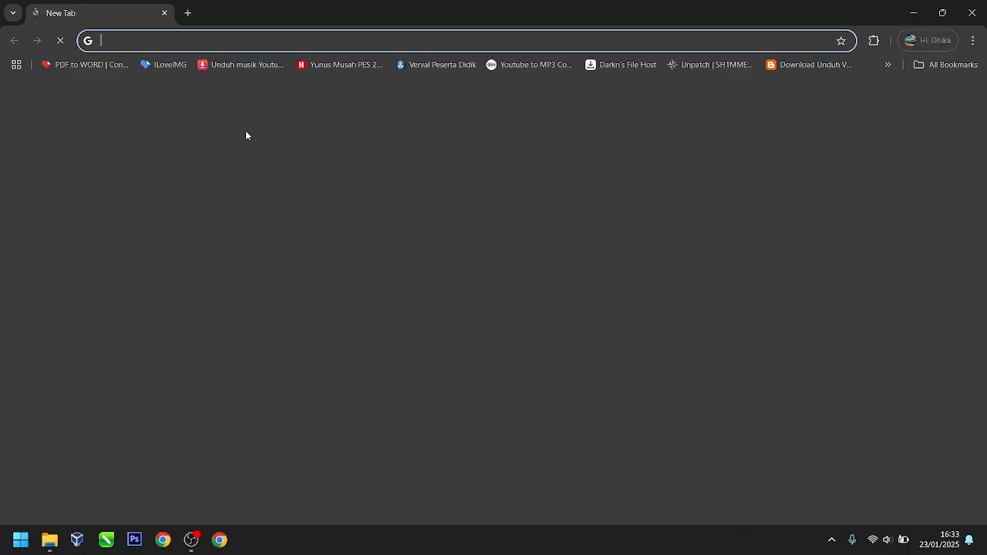
{"action": "left_click", "coordinate": [236, 41]}
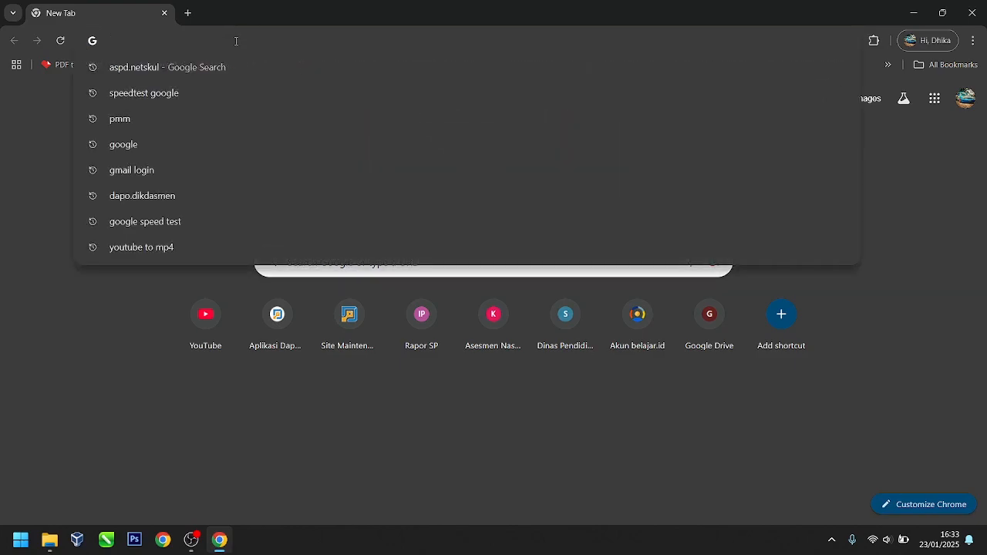
{"action": "type", "text": "asp"}
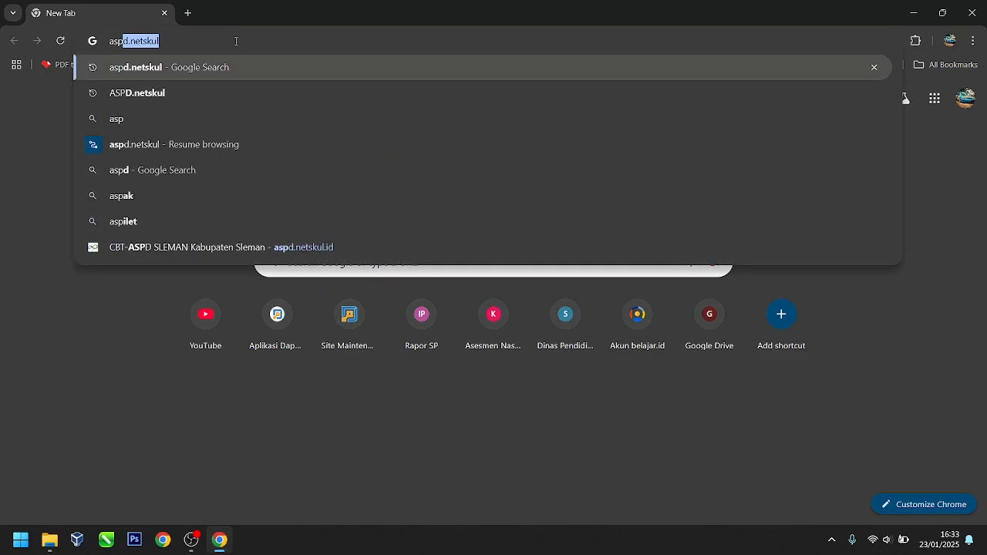
{"action": "type", "text": "d.net"}
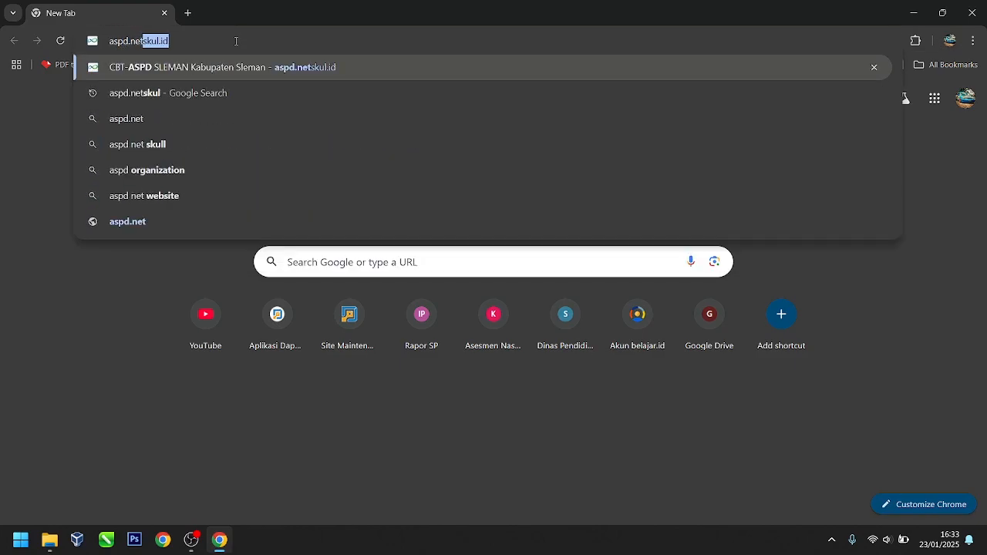
{"action": "key", "text": "Return"}
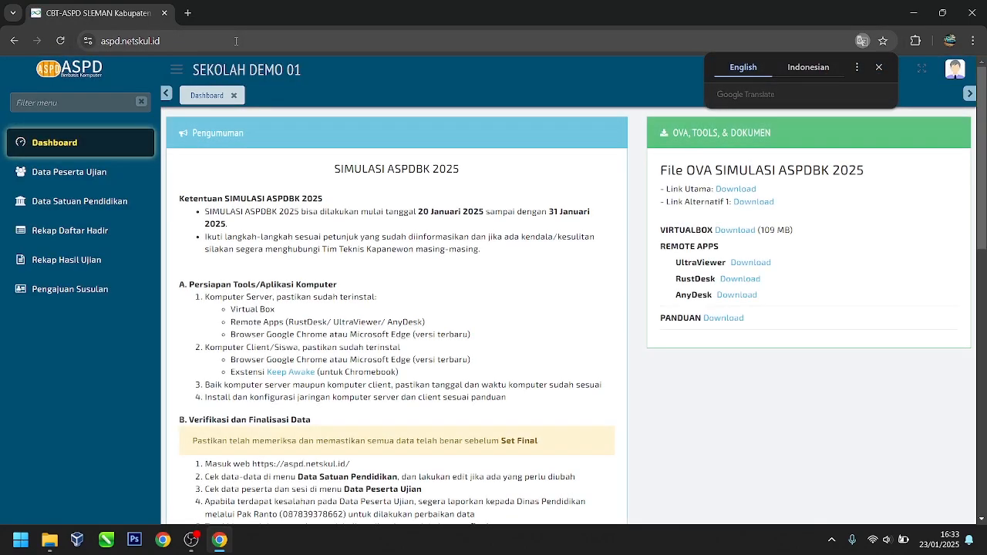
{"action": "left_click", "coordinate": [954, 69]}
{"action": "left_click", "coordinate": [898, 223]}
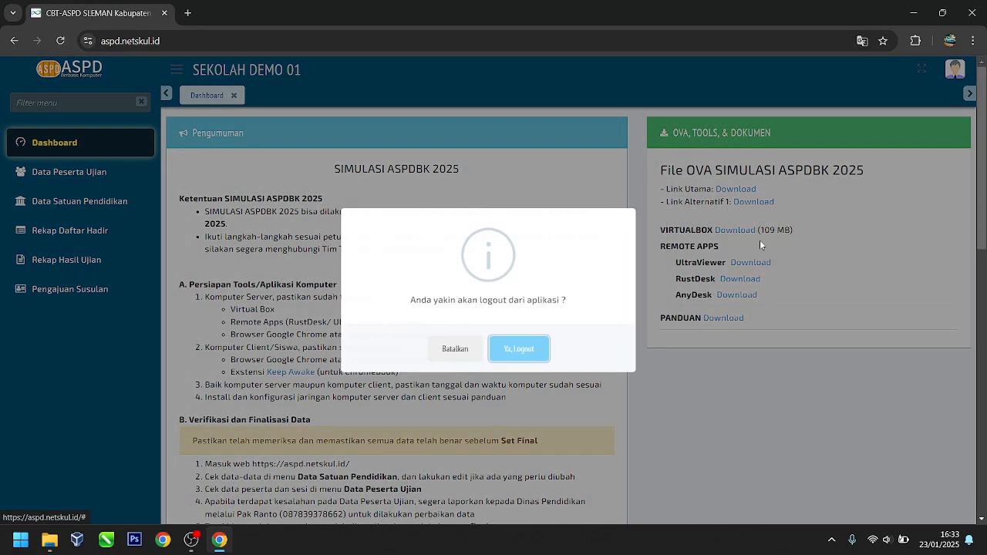
{"action": "left_click", "coordinate": [524, 346]}
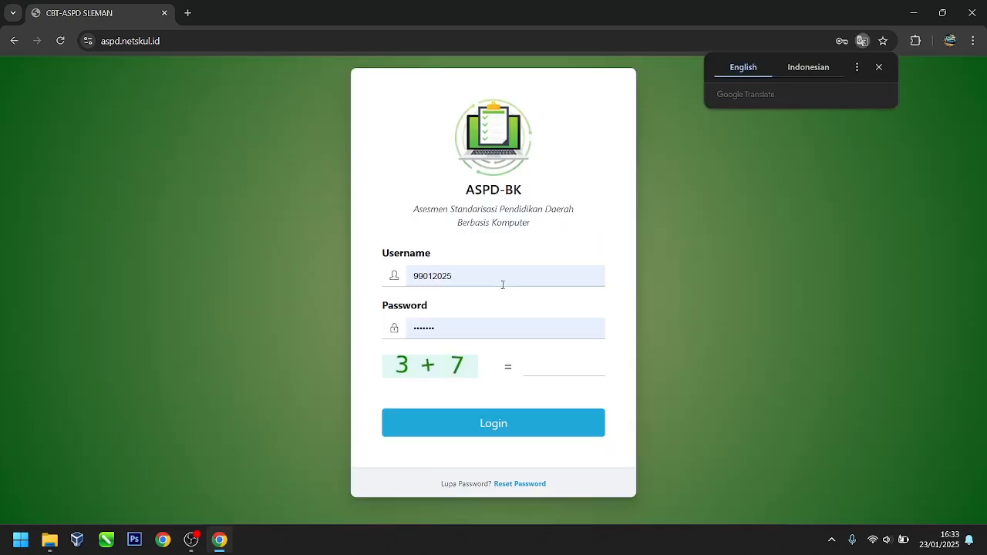
Step: Log back in with the saved credentials, answering the 3 + 7 captcha with 10
{"action": "double_click", "coordinate": [431, 275]}
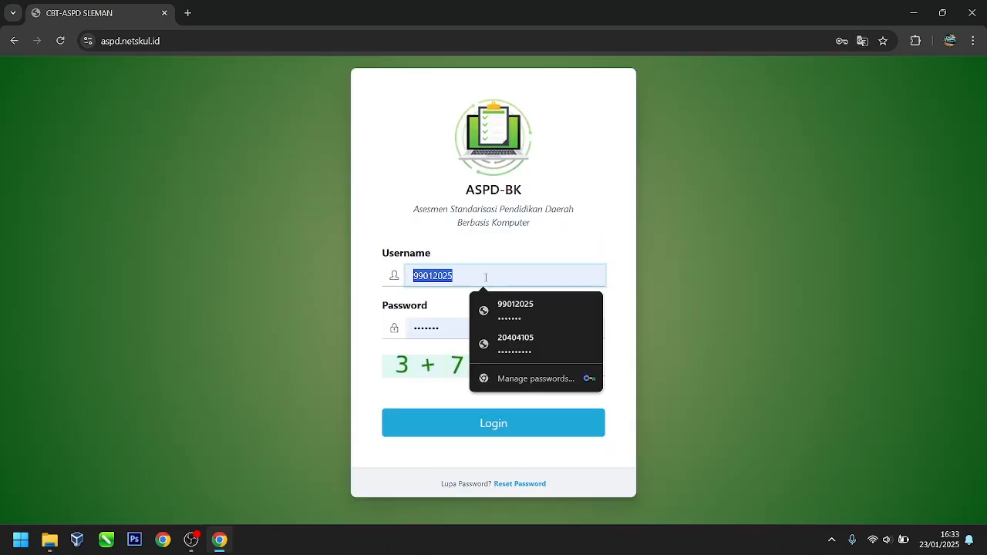
{"action": "left_click", "coordinate": [421, 330]}
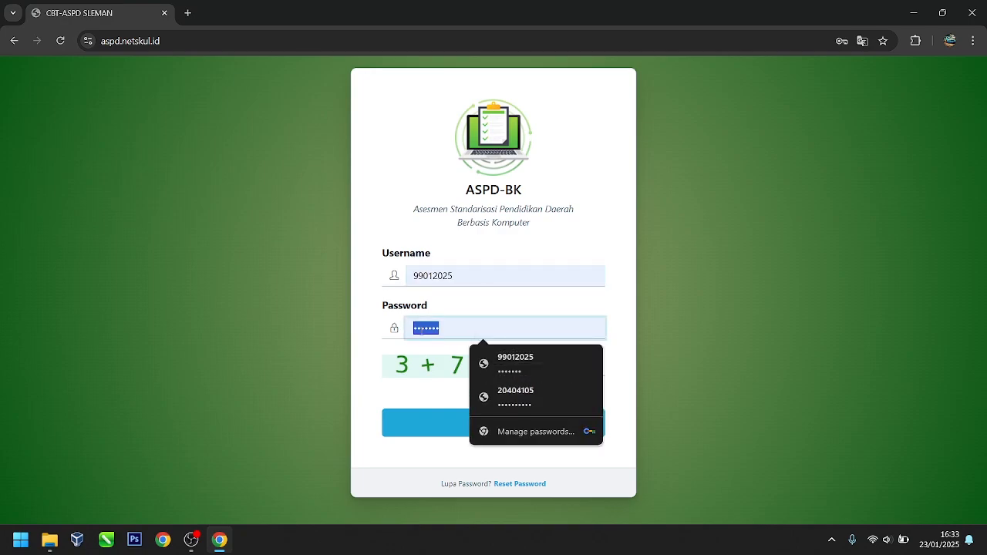
{"action": "left_click", "coordinate": [133, 247]}
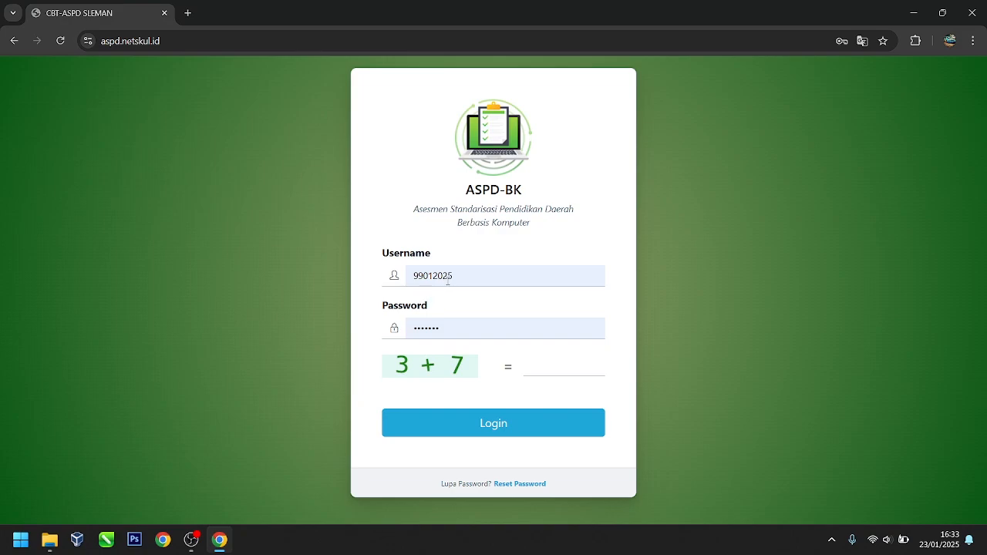
{"action": "left_click", "coordinate": [549, 360]}
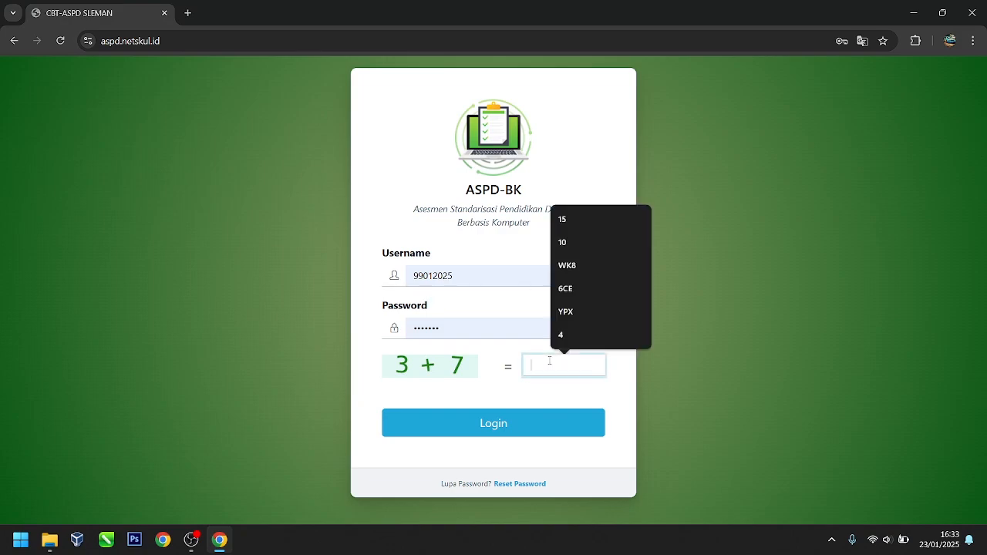
{"action": "type", "text": "1"}
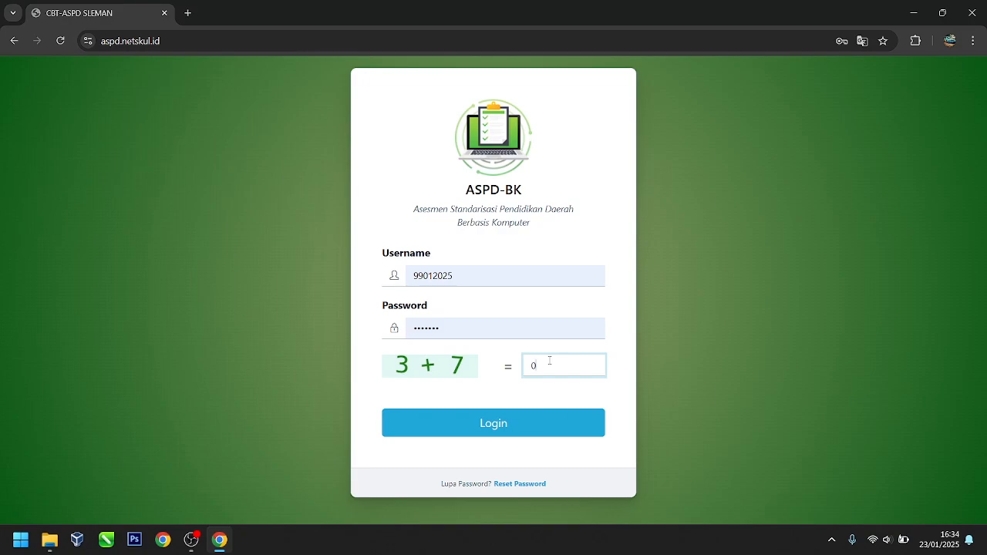
{"action": "type", "text": "0"}
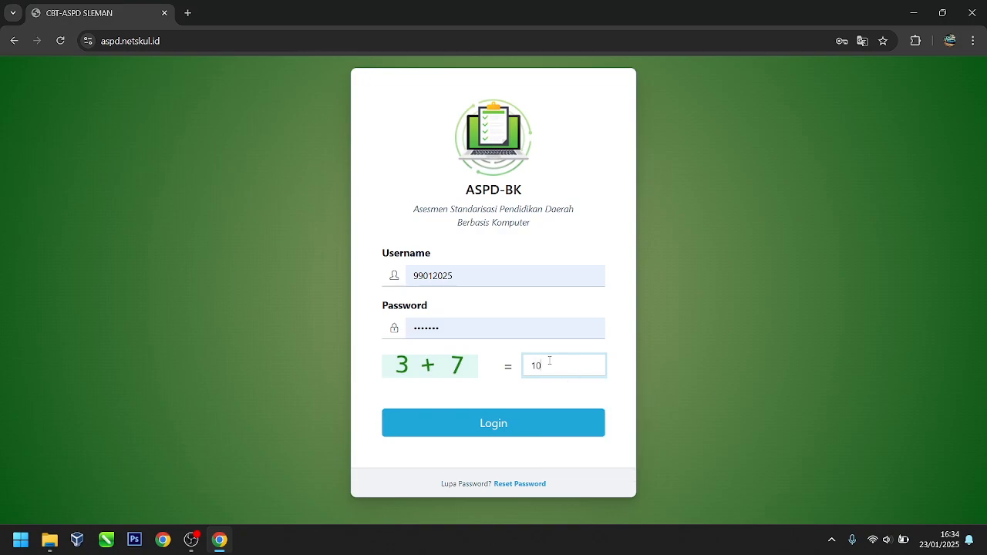
{"action": "left_click", "coordinate": [527, 433]}
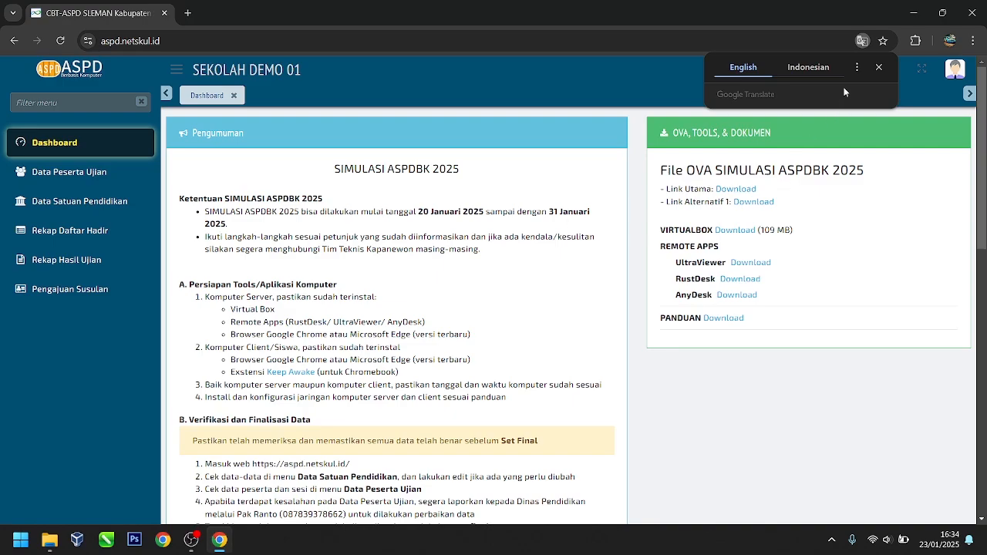
{"action": "left_click", "coordinate": [879, 68]}
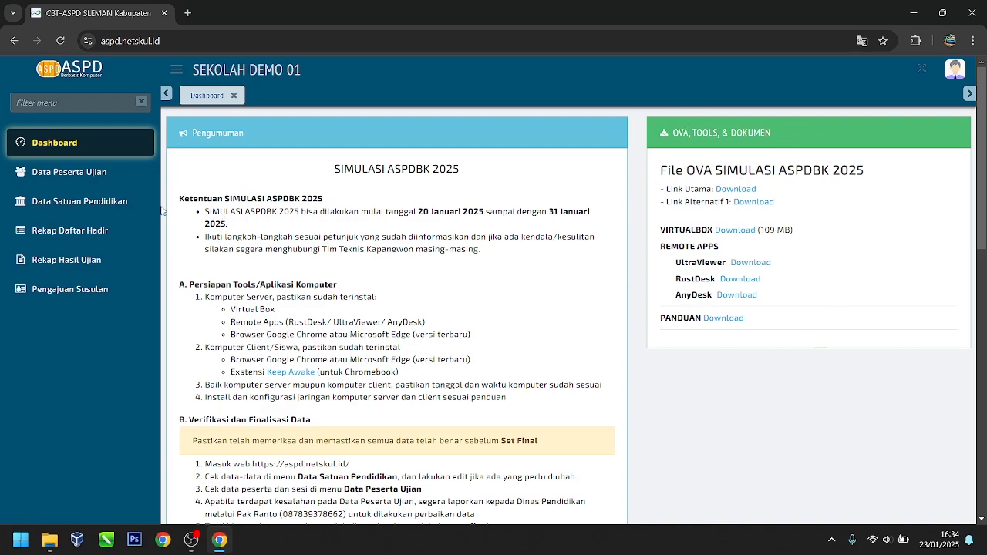
Step: Open Data Peserta Ujian to list SEKOLAH DEMO 01's 30 exam participants
{"action": "left_click", "coordinate": [61, 182]}
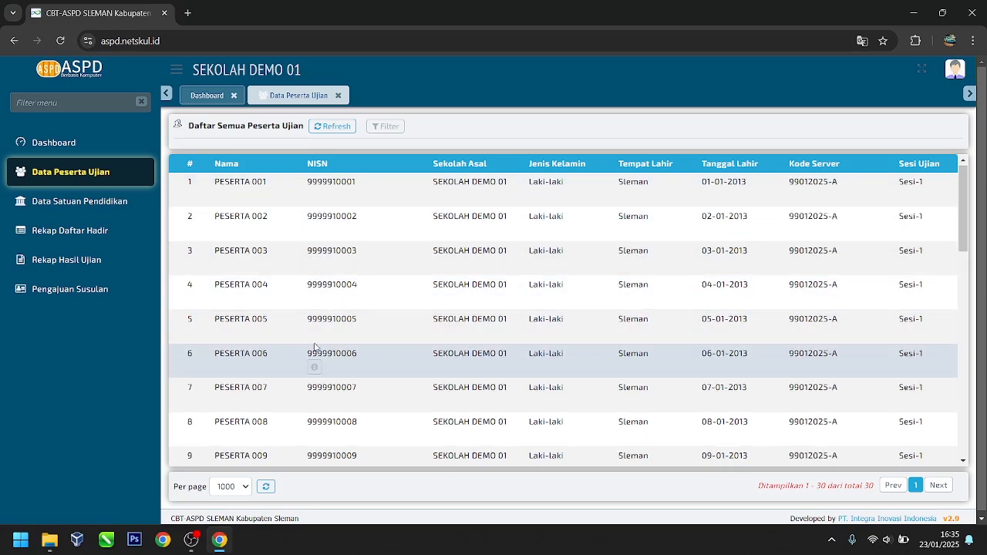
Step: Open the school's Identitas page and review its details
{"action": "scroll", "coordinate": [310, 346], "scroll_direction": "down", "scroll_amount": 4}
{"action": "scroll", "coordinate": [307, 340], "scroll_direction": "down", "scroll_amount": 5}
{"action": "scroll", "coordinate": [304, 343], "scroll_direction": "up", "scroll_amount": 10}
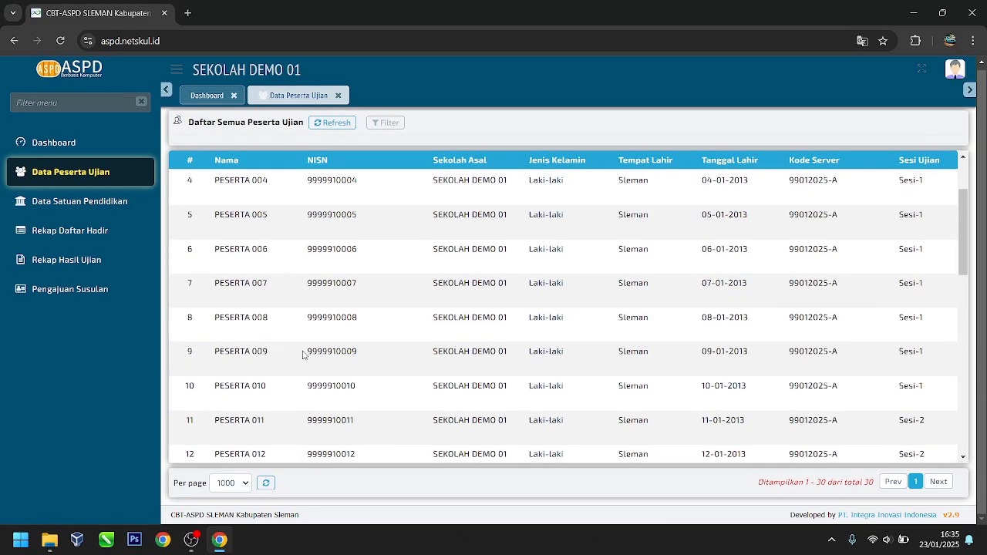
{"action": "scroll", "coordinate": [301, 346], "scroll_direction": "down", "scroll_amount": 6}
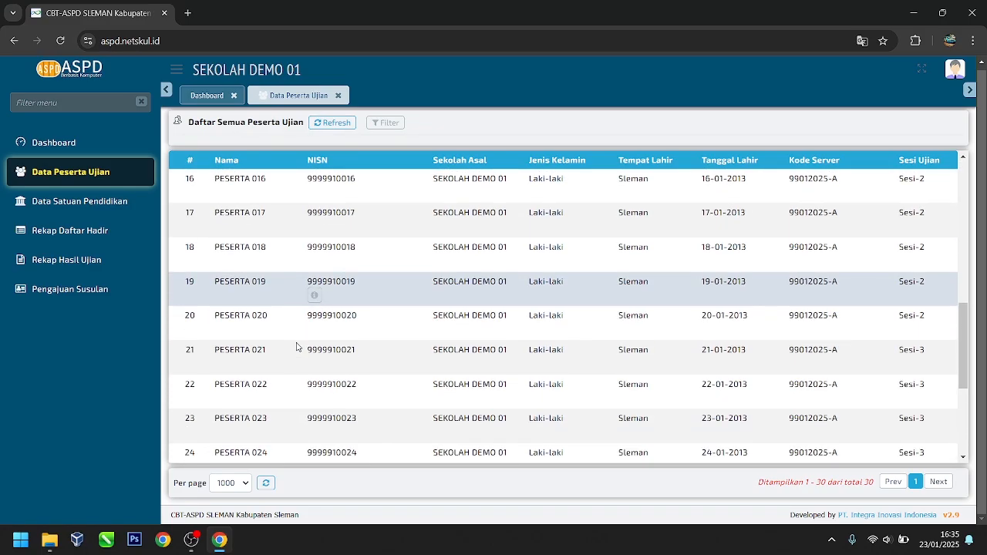
{"action": "scroll", "coordinate": [295, 348], "scroll_direction": "up", "scroll_amount": 4}
{"action": "scroll", "coordinate": [296, 348], "scroll_direction": "up", "scroll_amount": 3}
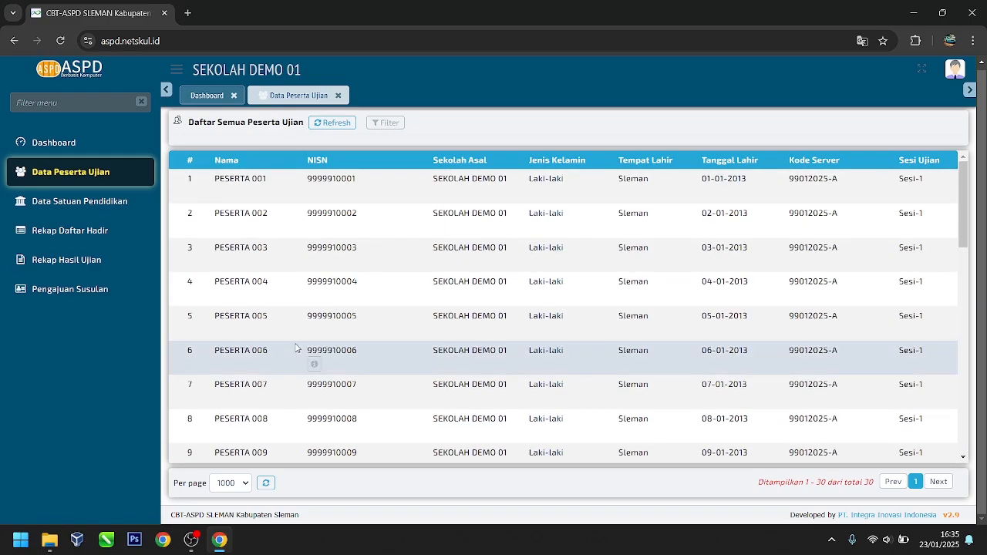
{"action": "left_click", "coordinate": [108, 207]}
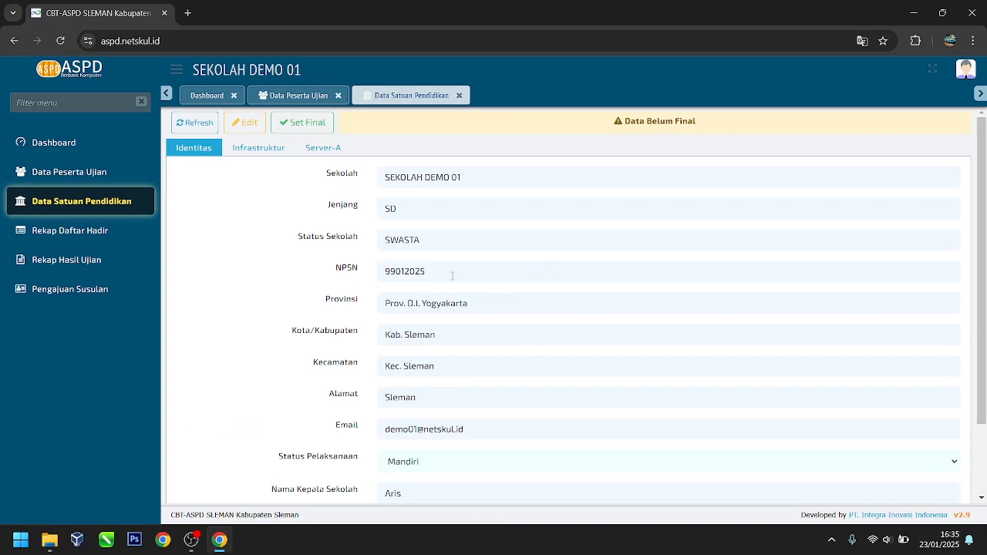
{"action": "scroll", "coordinate": [453, 275], "scroll_direction": "down", "scroll_amount": 2}
{"action": "scroll", "coordinate": [450, 270], "scroll_direction": "up", "scroll_amount": 2}
{"action": "scroll", "coordinate": [448, 265], "scroll_direction": "down", "scroll_amount": 2}
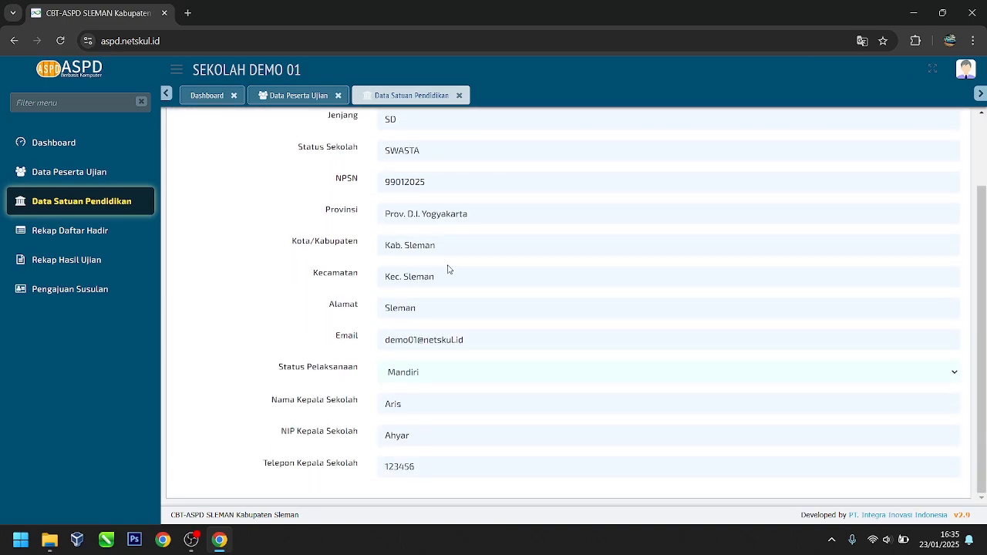
{"action": "scroll", "coordinate": [448, 269], "scroll_direction": "up", "scroll_amount": 2}
{"action": "scroll", "coordinate": [448, 269], "scroll_direction": "down", "scroll_amount": 1}
{"action": "scroll", "coordinate": [448, 269], "scroll_direction": "up", "scroll_amount": 1}
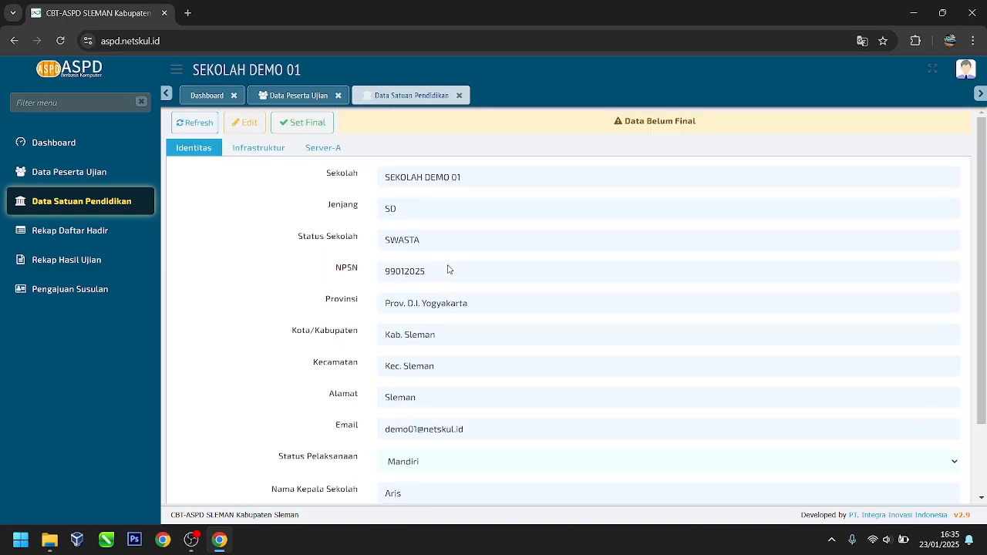
Step: Save the Identitas form with Status Pelaksanaan kept as Mandiri
{"action": "left_click", "coordinate": [244, 122]}
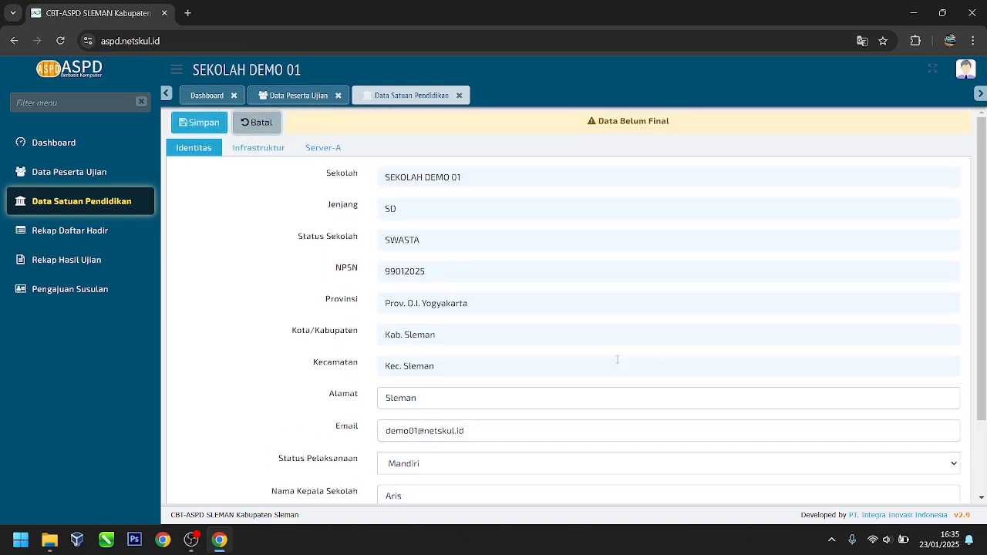
{"action": "scroll", "coordinate": [573, 381], "scroll_direction": "down", "scroll_amount": 3}
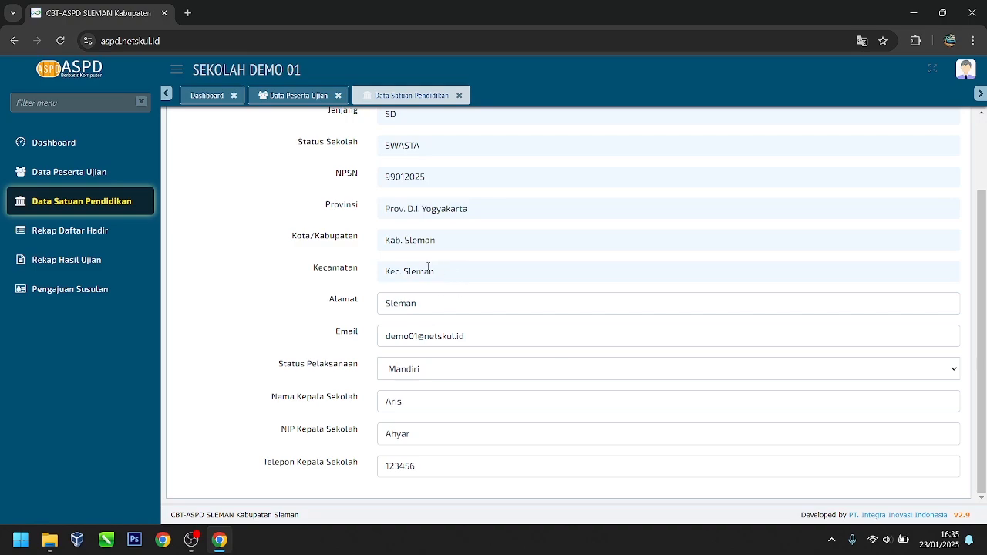
{"action": "left_click", "coordinate": [458, 374]}
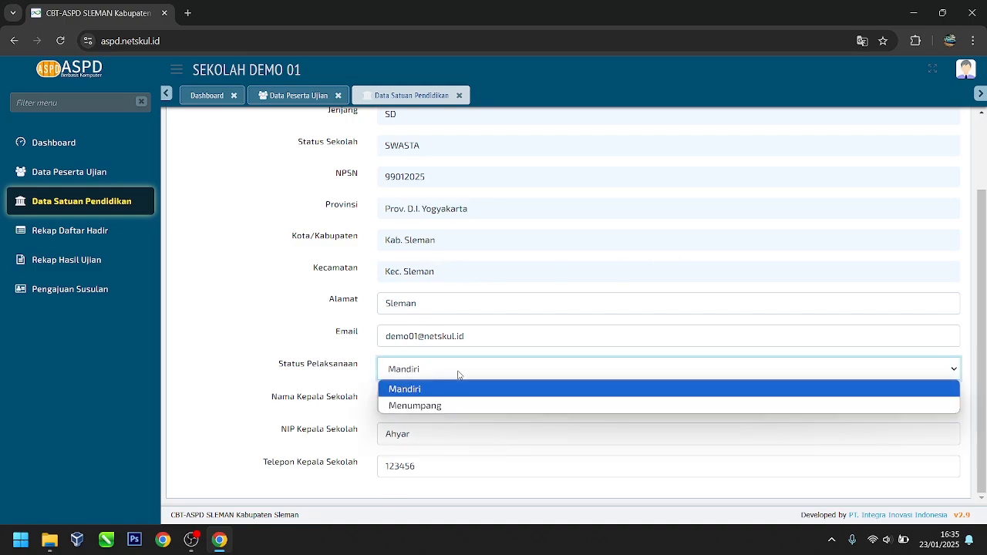
{"action": "left_click", "coordinate": [458, 375]}
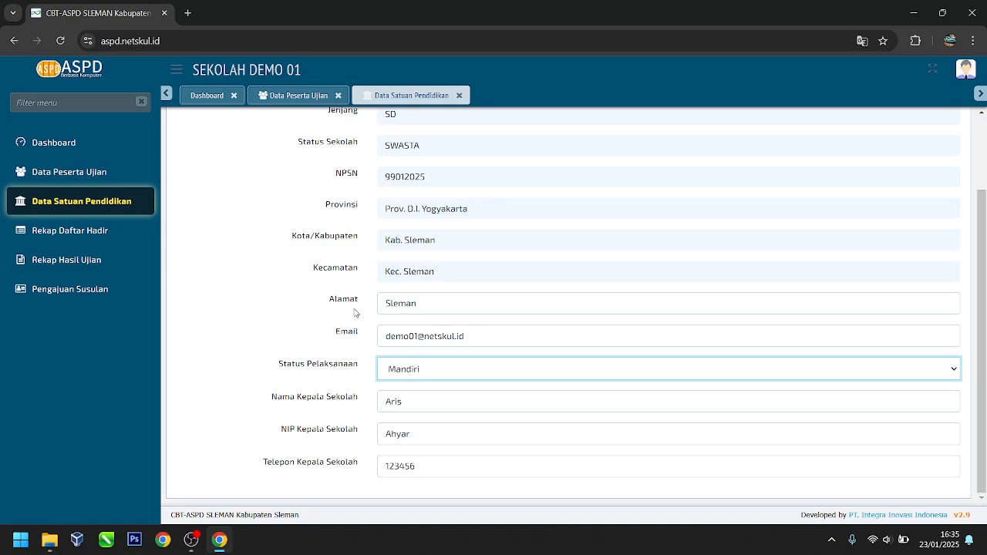
{"action": "scroll", "coordinate": [360, 316], "scroll_direction": "up", "scroll_amount": 2}
{"action": "left_click", "coordinate": [218, 128]}
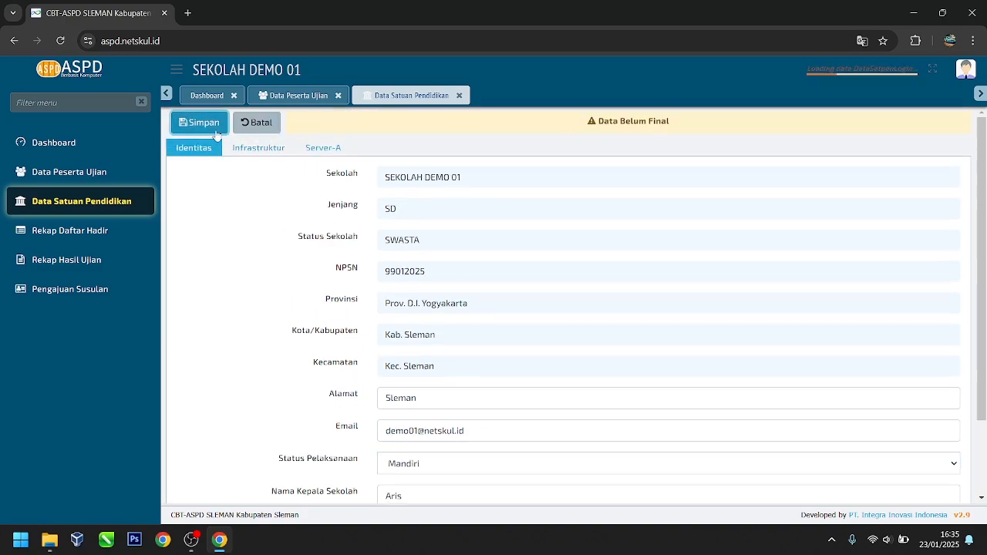
{"action": "left_click", "coordinate": [498, 383]}
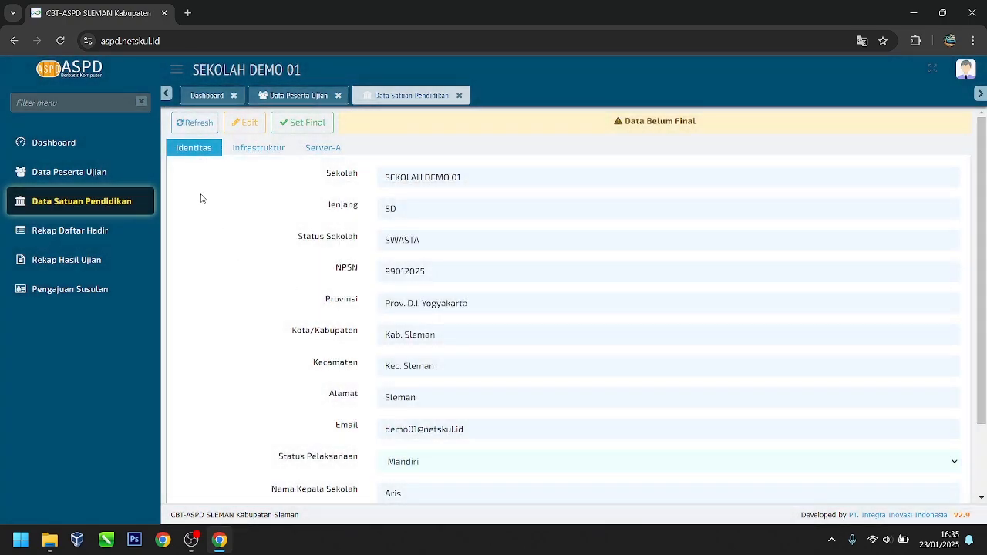
Step: Edit the Infrastruktur counts: 1 server, 1 computer lab, 44 owned client computers
{"action": "left_click", "coordinate": [252, 150]}
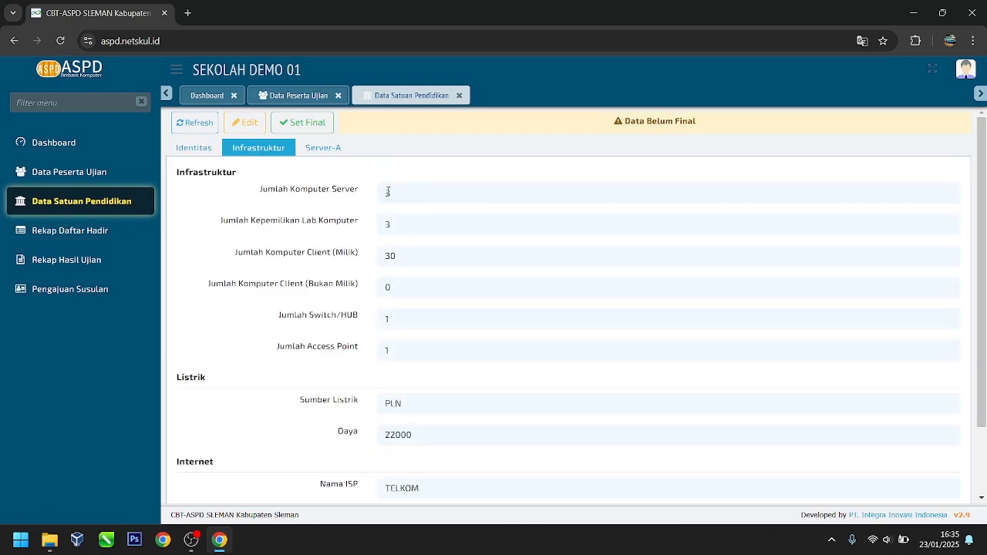
{"action": "scroll", "coordinate": [443, 339], "scroll_direction": "down", "scroll_amount": 2}
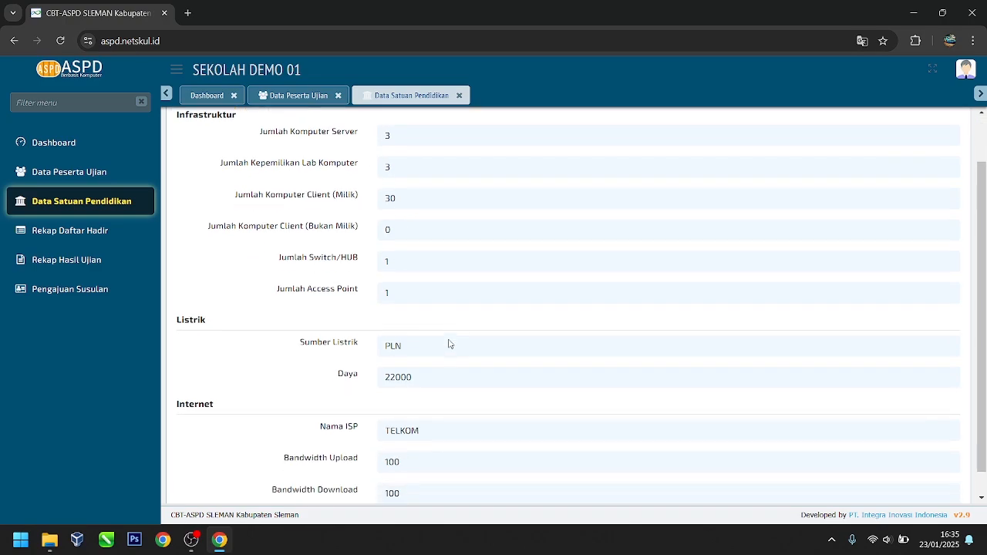
{"action": "scroll", "coordinate": [438, 343], "scroll_direction": "up", "scroll_amount": 2}
{"action": "left_click", "coordinate": [255, 122]}
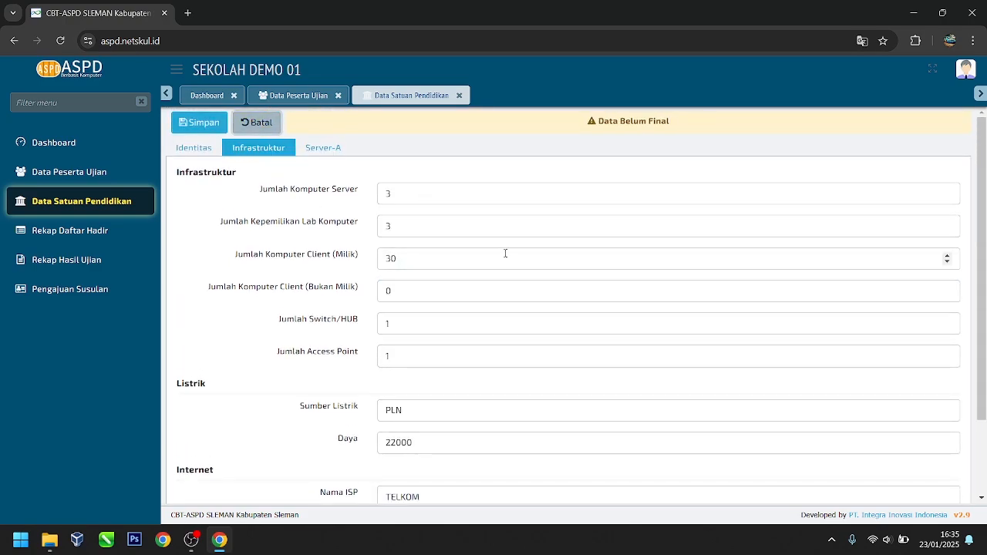
{"action": "left_click", "coordinate": [409, 195]}
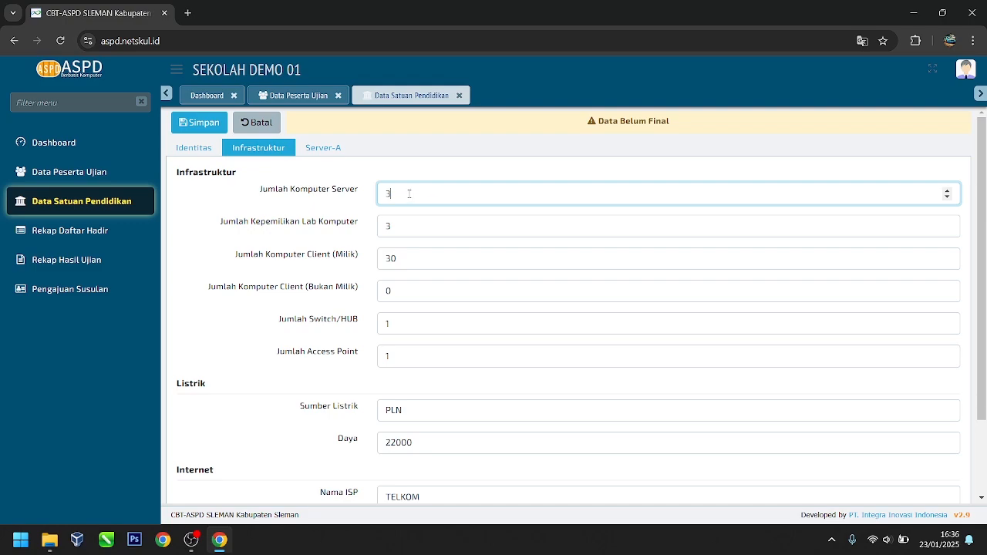
{"action": "left_click_drag", "start_coordinate": [410, 193], "coordinate": [361, 196]}
{"action": "type", "text": "1"}
{"action": "left_click_drag", "start_coordinate": [432, 229], "coordinate": [335, 238]}
{"action": "type", "text": "1"}
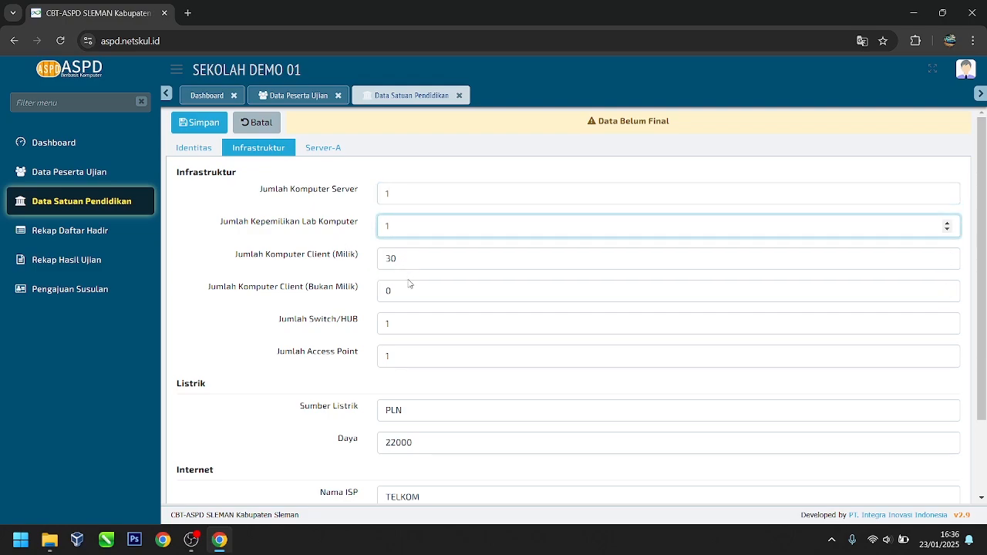
{"action": "left_click_drag", "start_coordinate": [403, 259], "coordinate": [370, 258]}
{"action": "type", "text": "40"}
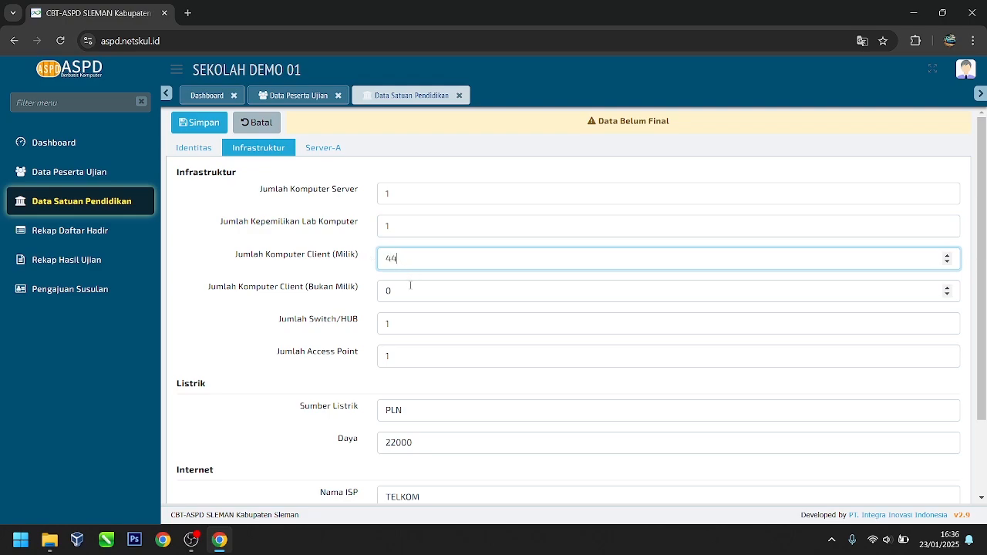
Step: Save the updated infrastructure figures and dismiss the confirmation
{"action": "scroll", "coordinate": [398, 351], "scroll_direction": "down", "scroll_amount": 2}
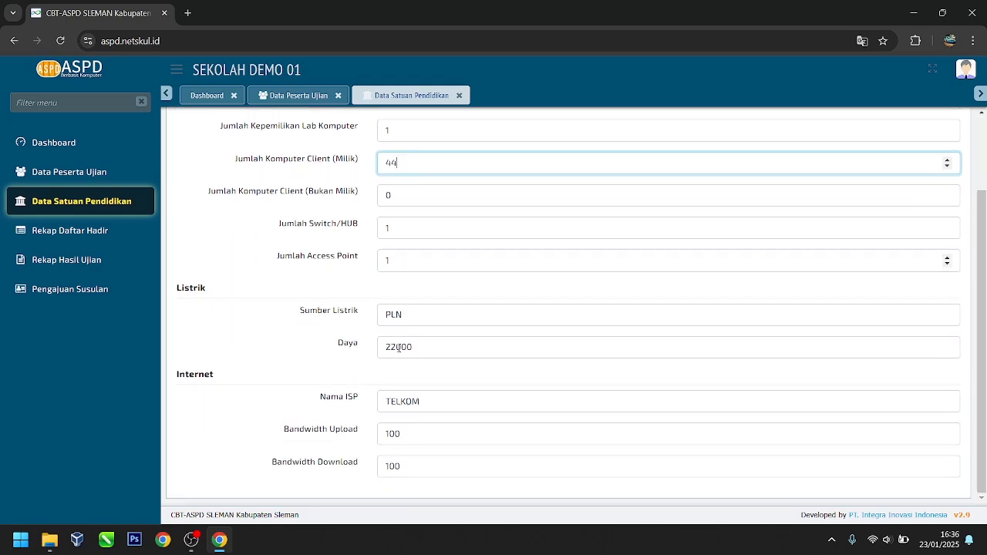
{"action": "scroll", "coordinate": [399, 347], "scroll_direction": "up", "scroll_amount": 2}
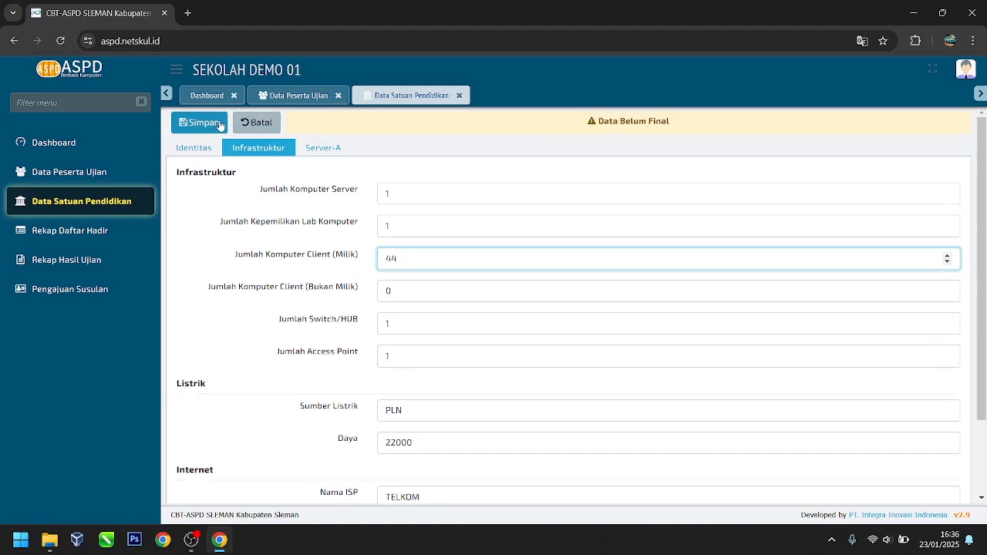
{"action": "left_click", "coordinate": [205, 124]}
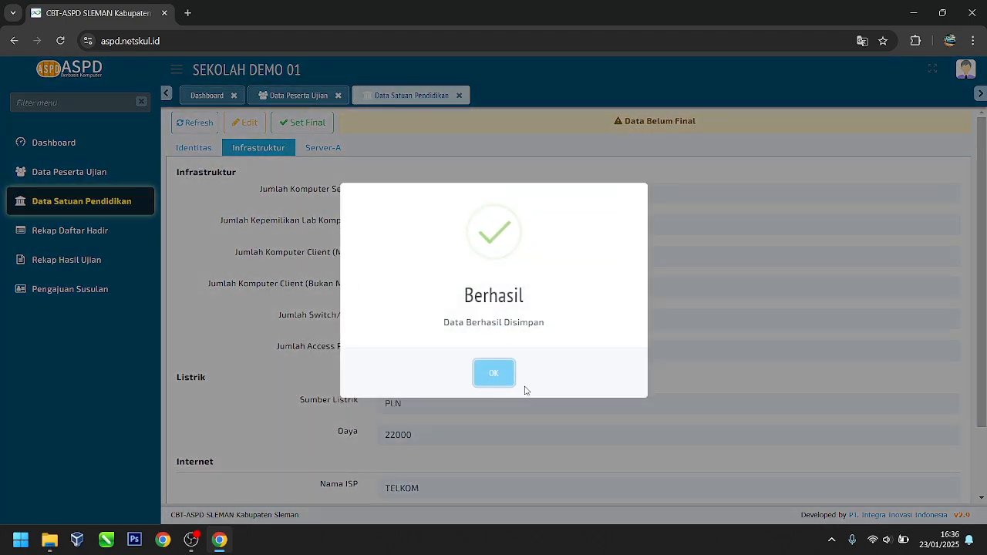
{"action": "left_click", "coordinate": [499, 376]}
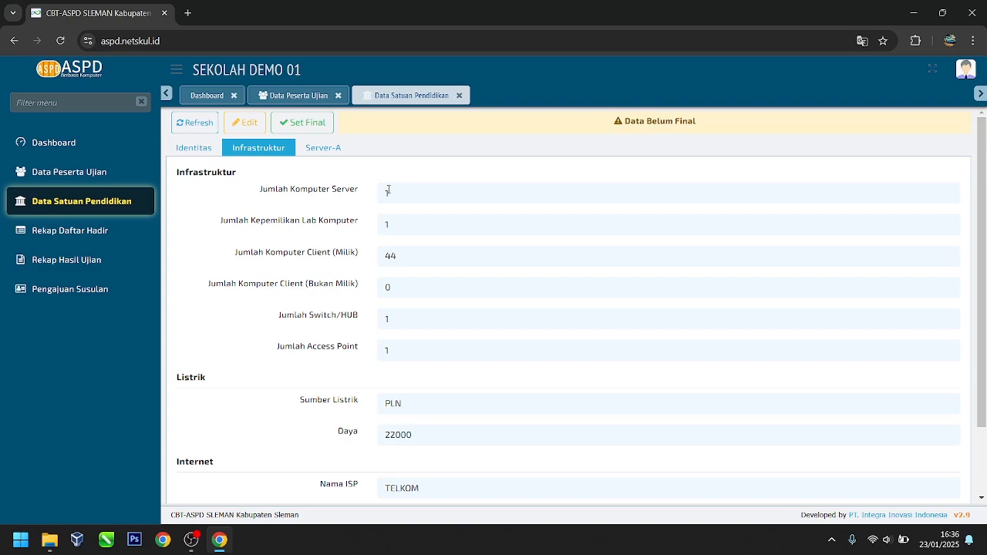
Step: Edit Server-A and set Jumlah Sesi to 2 Sesi
{"action": "left_click", "coordinate": [325, 150]}
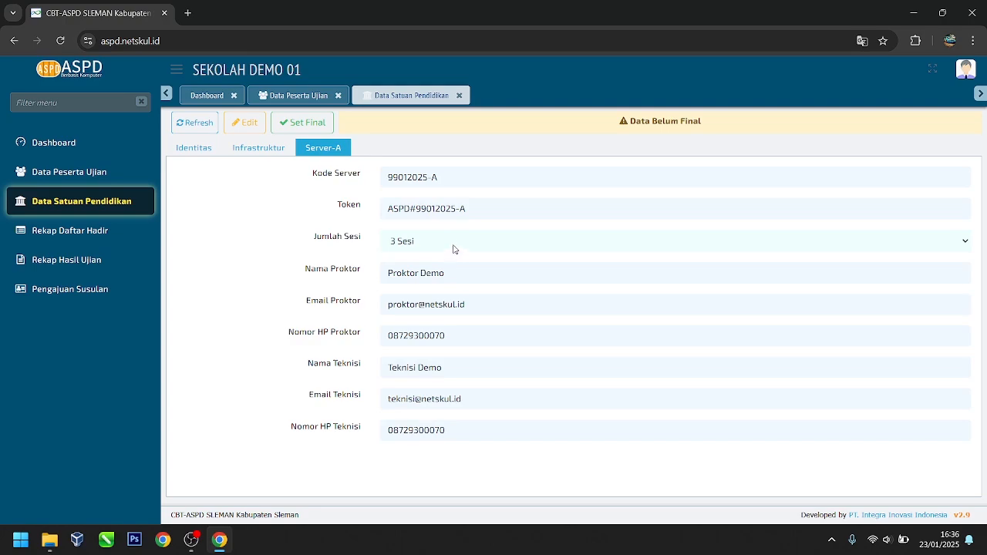
{"action": "left_click", "coordinate": [238, 124]}
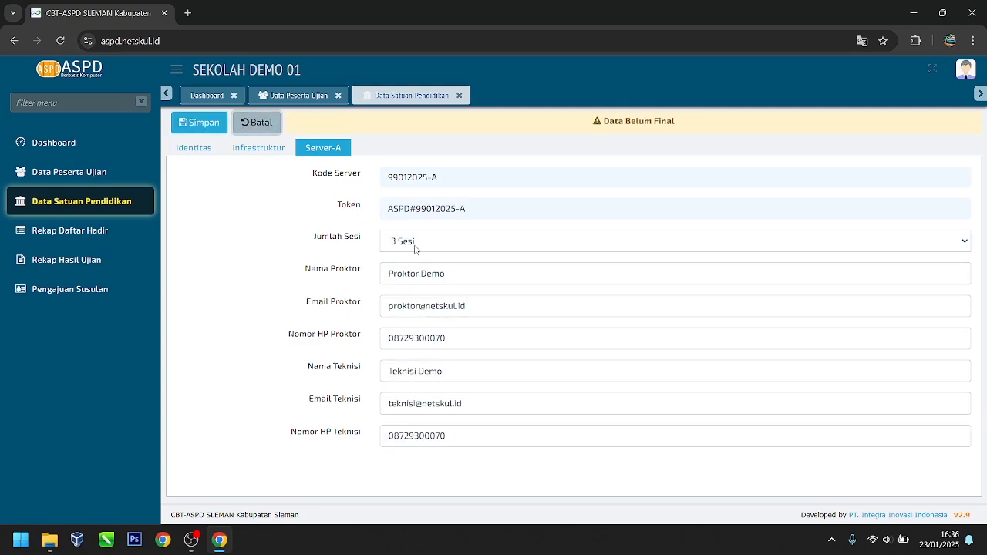
{"action": "left_click", "coordinate": [443, 245]}
{"action": "left_click", "coordinate": [444, 246]}
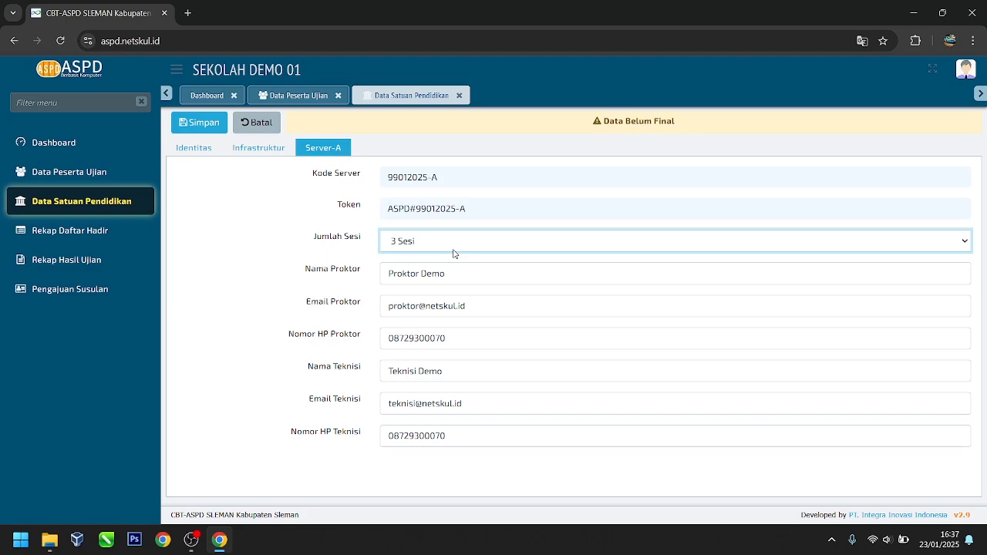
{"action": "left_click", "coordinate": [453, 253]}
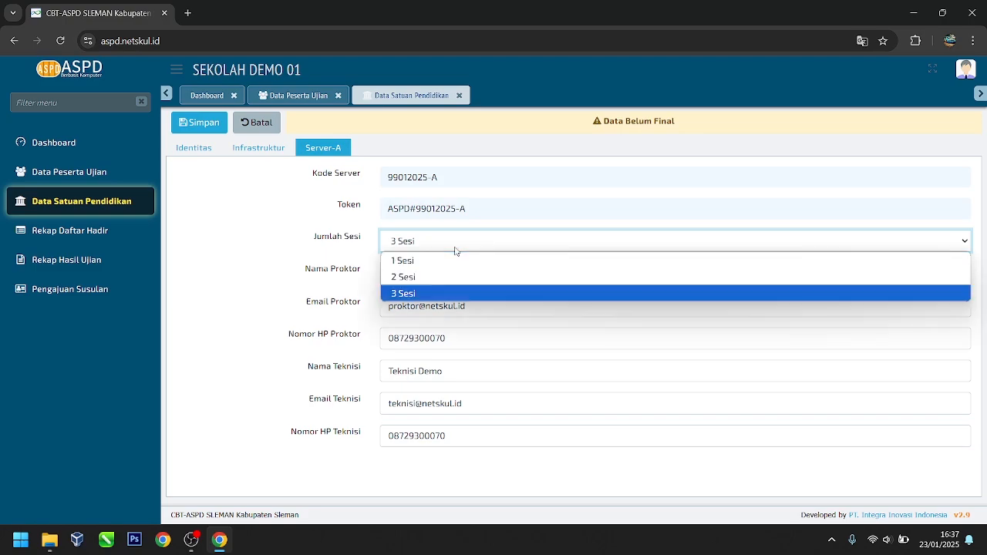
{"action": "left_click", "coordinate": [445, 282]}
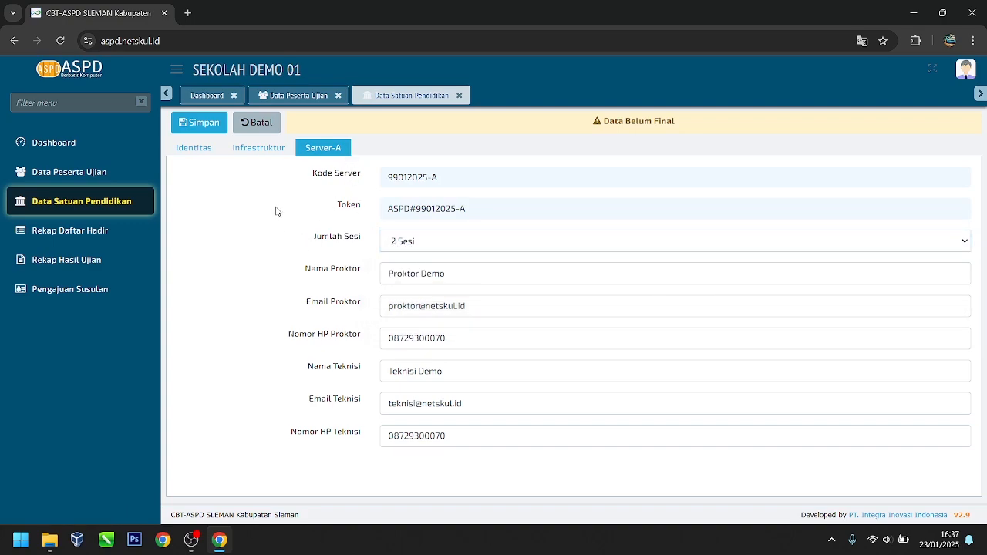
{"action": "left_click", "coordinate": [469, 243]}
{"action": "left_click", "coordinate": [449, 260]}
{"action": "left_click", "coordinate": [449, 247]}
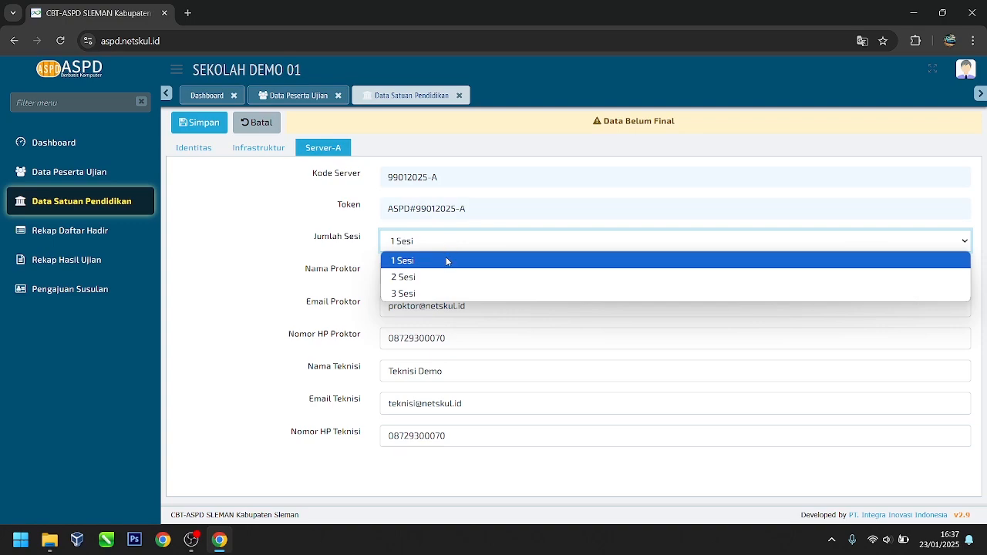
{"action": "left_click", "coordinate": [448, 278]}
Step: Save the Server-A details and dismiss the confirmation
{"action": "key", "text": "Tab"}
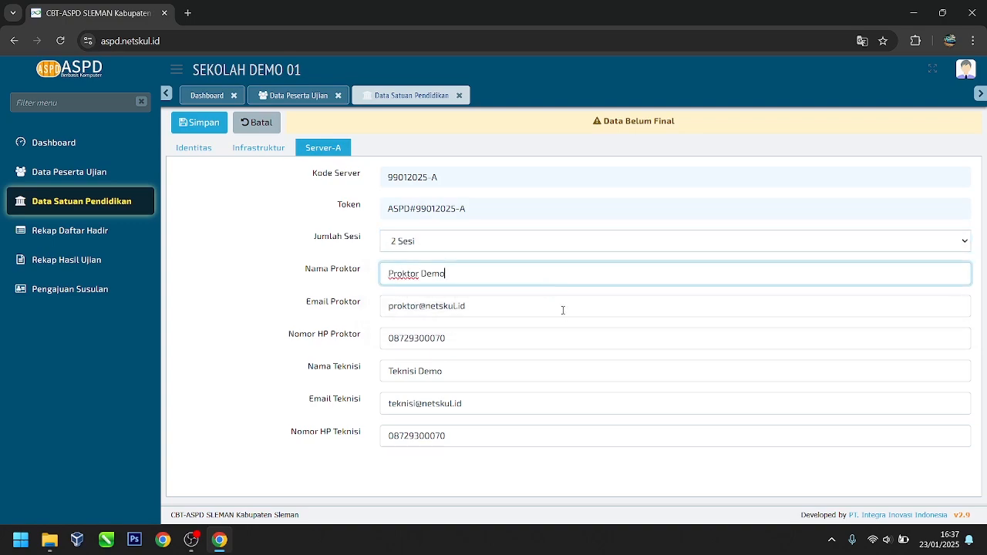
{"action": "left_click", "coordinate": [562, 308]}
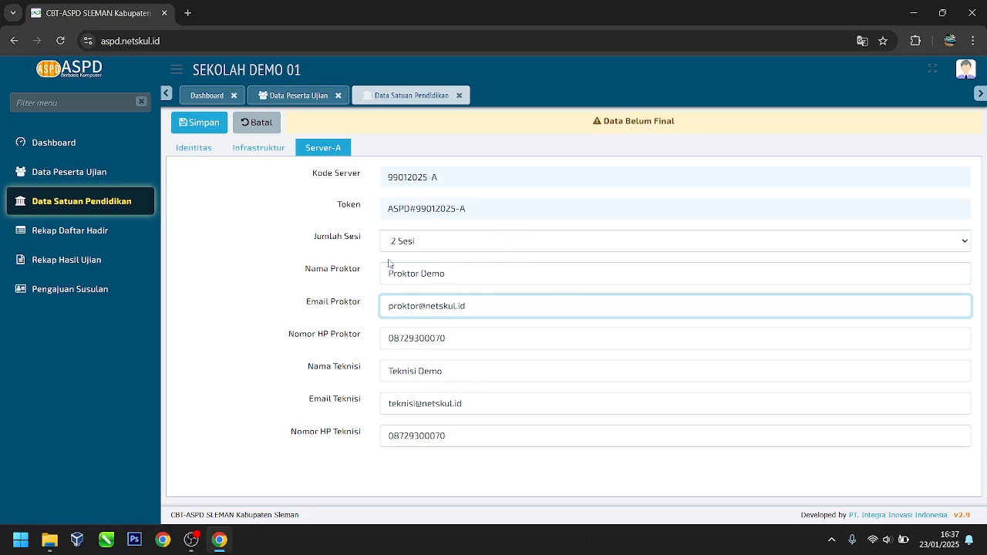
{"action": "left_click", "coordinate": [202, 124]}
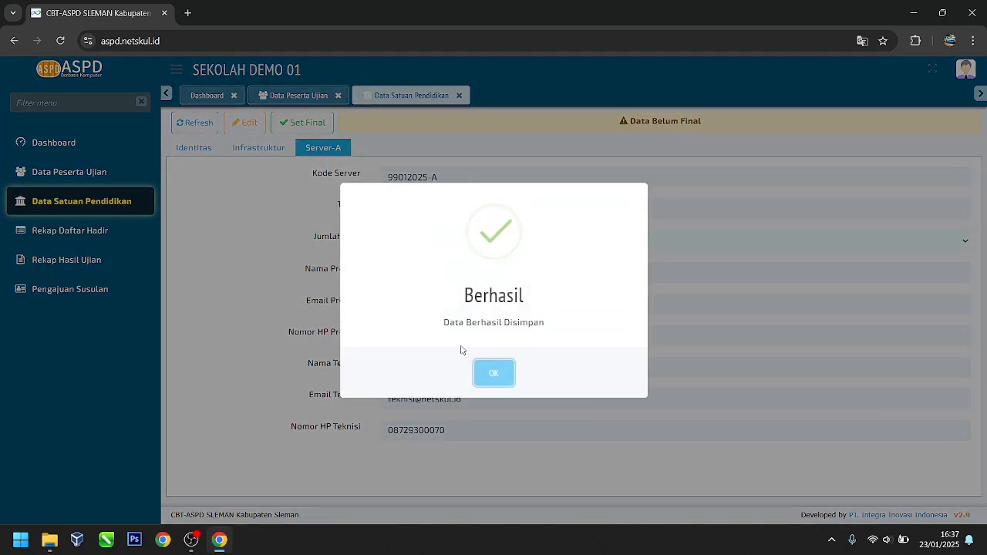
{"action": "left_click", "coordinate": [493, 373]}
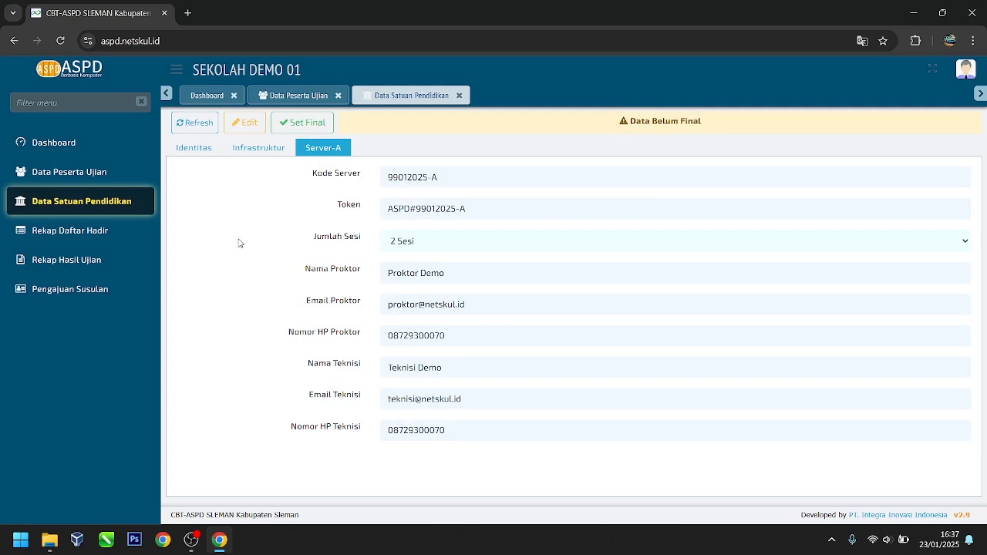
Step: Set SEKOLAH DEMO 01's data final, confirming with Ya, Saya Yakin
{"action": "left_click", "coordinate": [319, 124]}
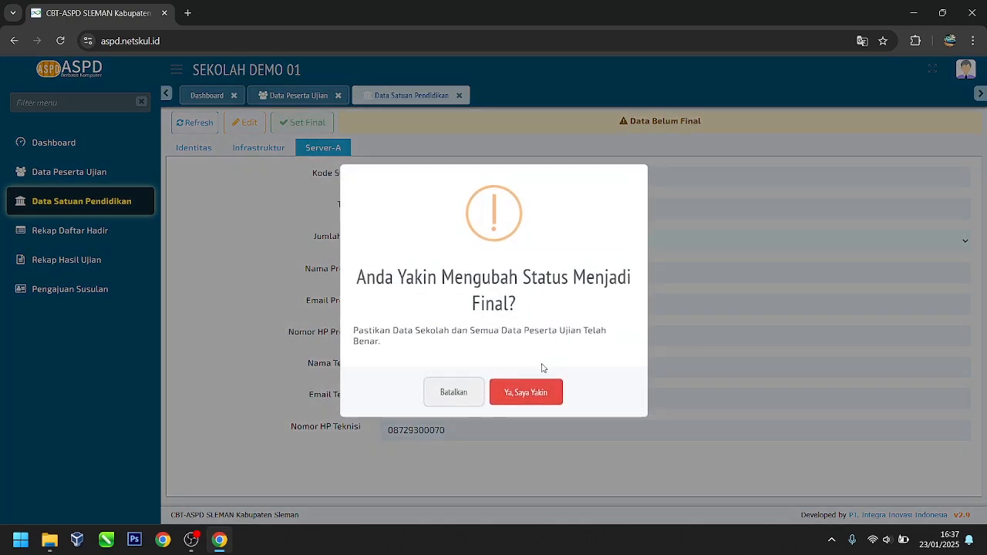
{"action": "left_click", "coordinate": [545, 393]}
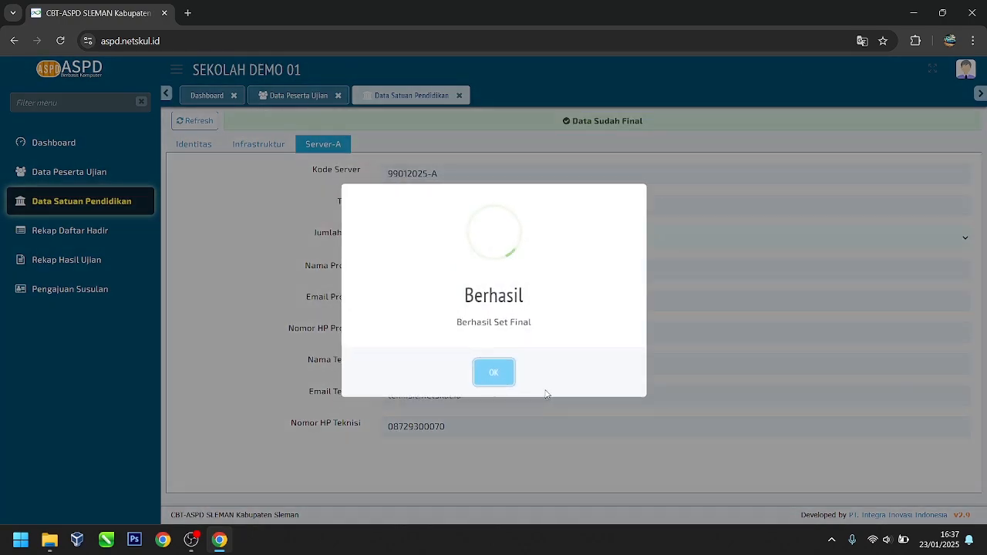
{"action": "left_click", "coordinate": [488, 374]}
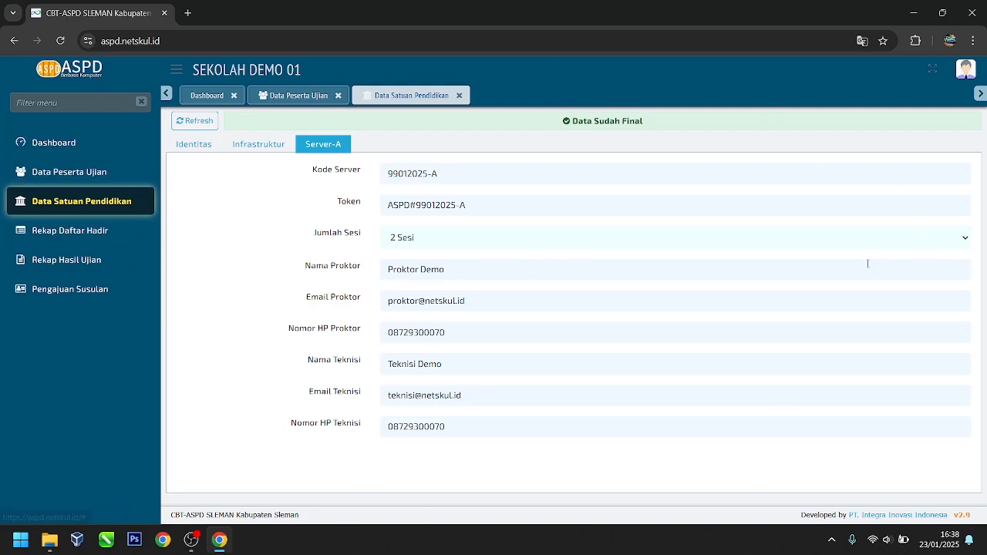
Step: Minimise the browser and launch Oracle VirtualBox from the desktop shortcut
{"action": "left_click", "coordinate": [908, 16]}
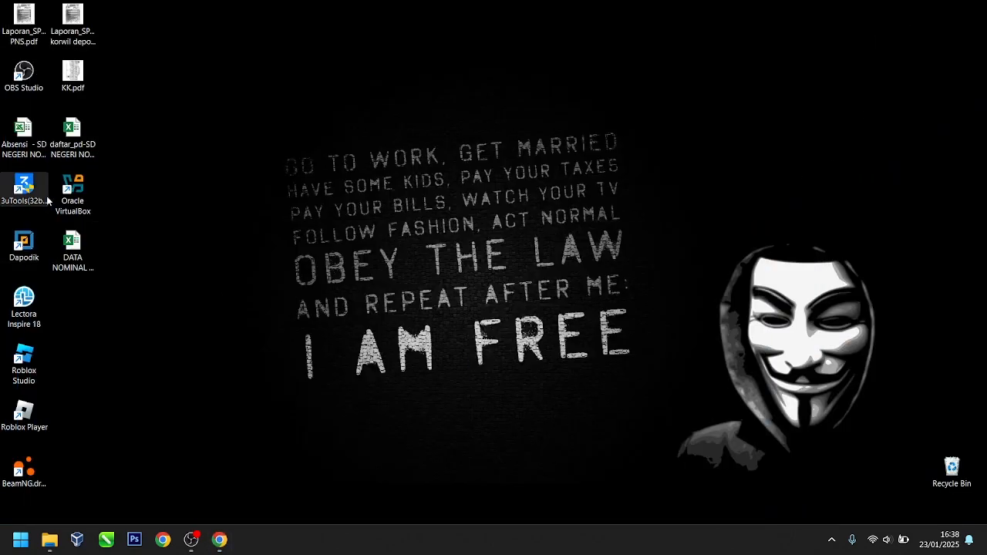
{"action": "double_click", "coordinate": [75, 192]}
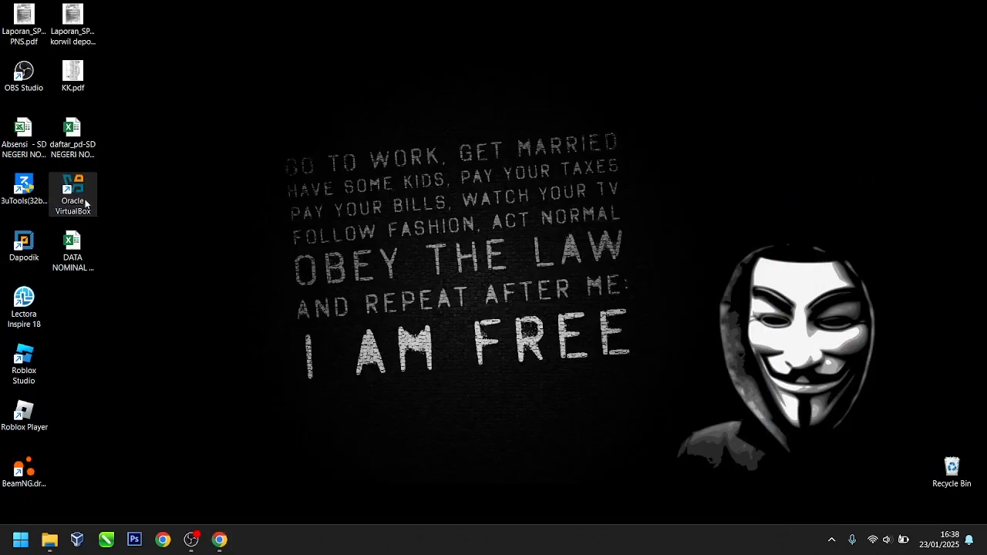
{"action": "right_click", "coordinate": [81, 199]}
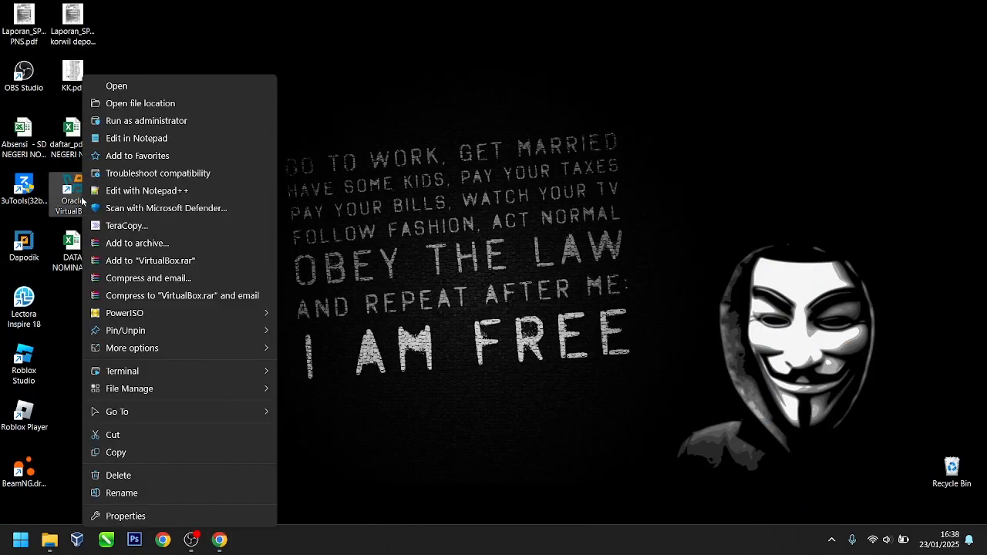
{"action": "left_click", "coordinate": [173, 121]}
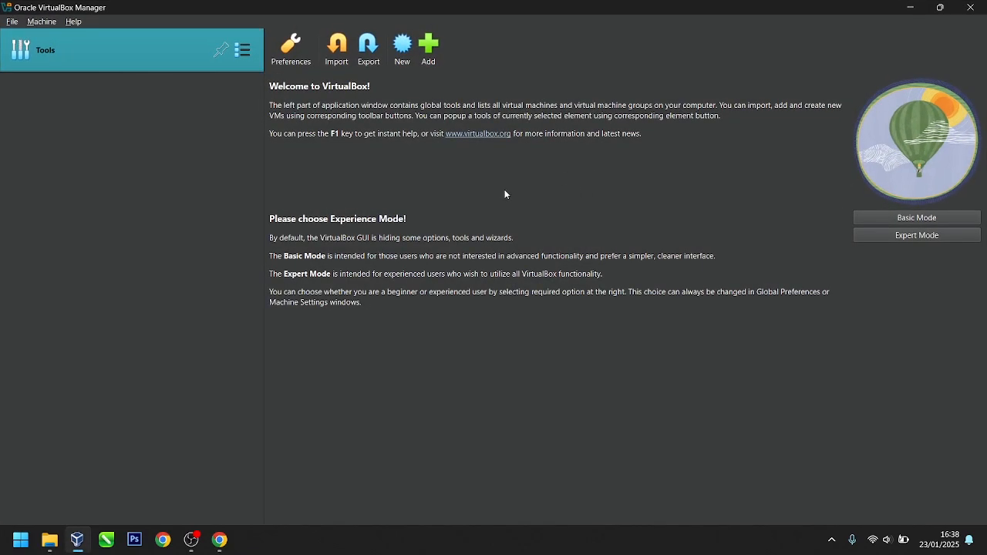
Step: Import Simulasi ASPDBK Sleman 2025.ova from Documents\ASPD\2025\Bahan with default settings
{"action": "left_click", "coordinate": [337, 48]}
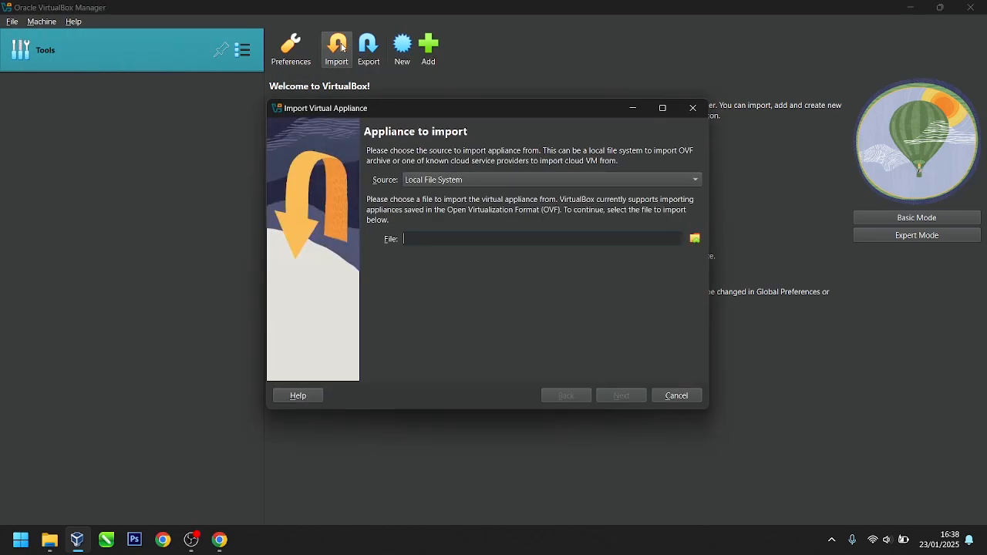
{"action": "left_click", "coordinate": [696, 239]}
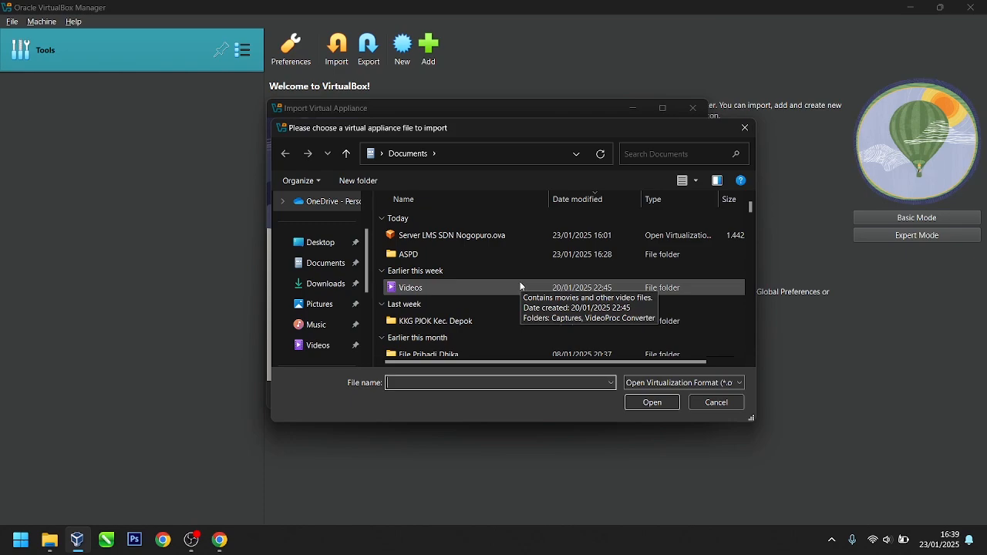
{"action": "double_click", "coordinate": [456, 255]}
{"action": "double_click", "coordinate": [444, 244]}
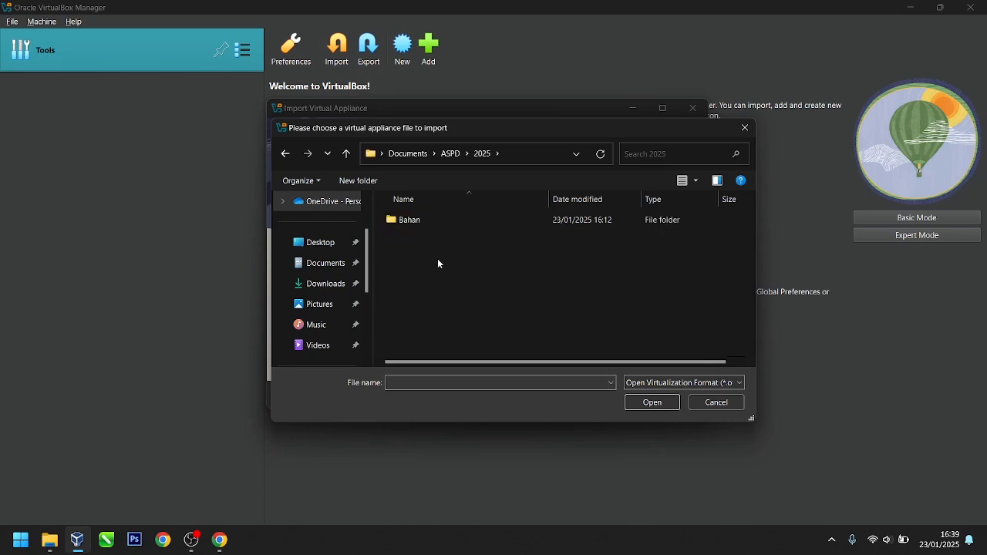
{"action": "double_click", "coordinate": [430, 224]}
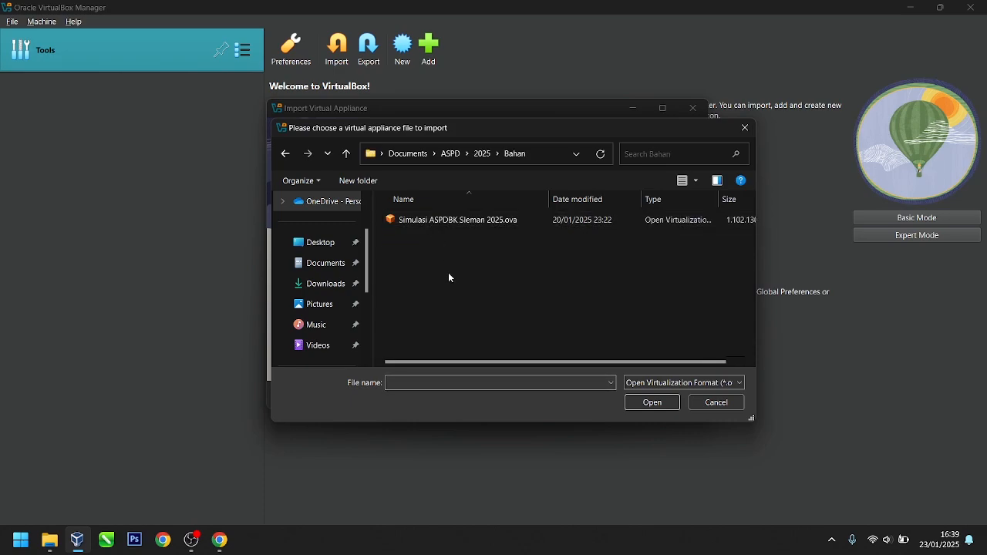
{"action": "left_click", "coordinate": [461, 222]}
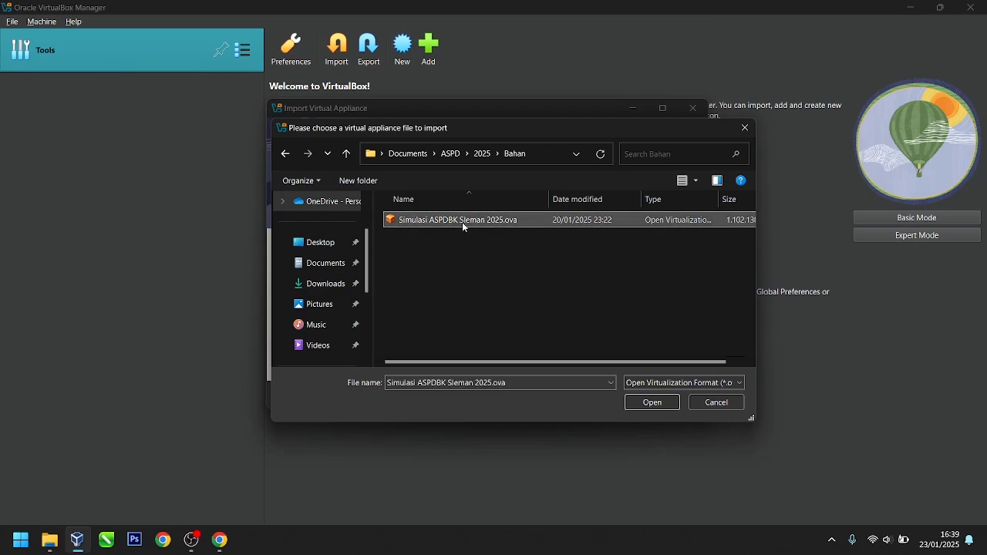
{"action": "left_click", "coordinate": [645, 404]}
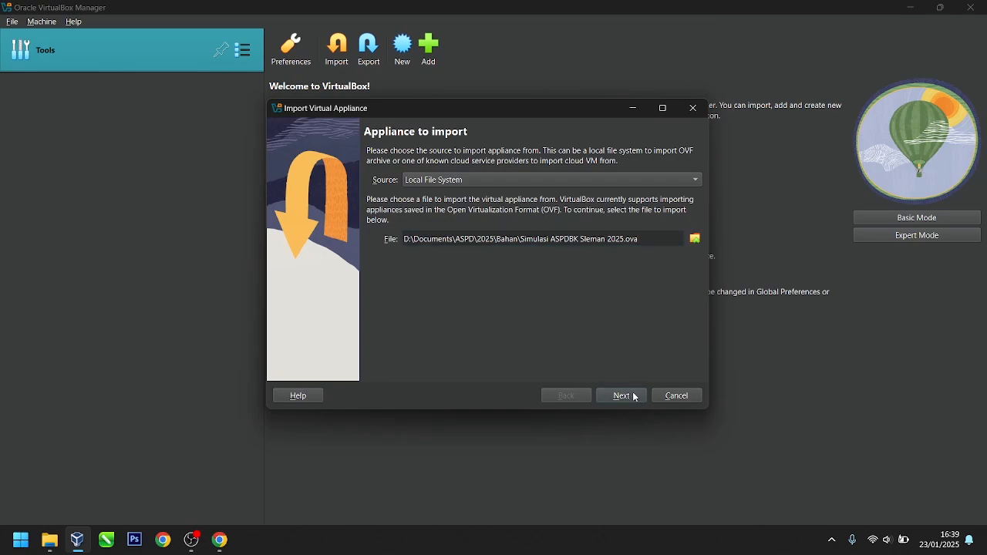
{"action": "left_click", "coordinate": [635, 398]}
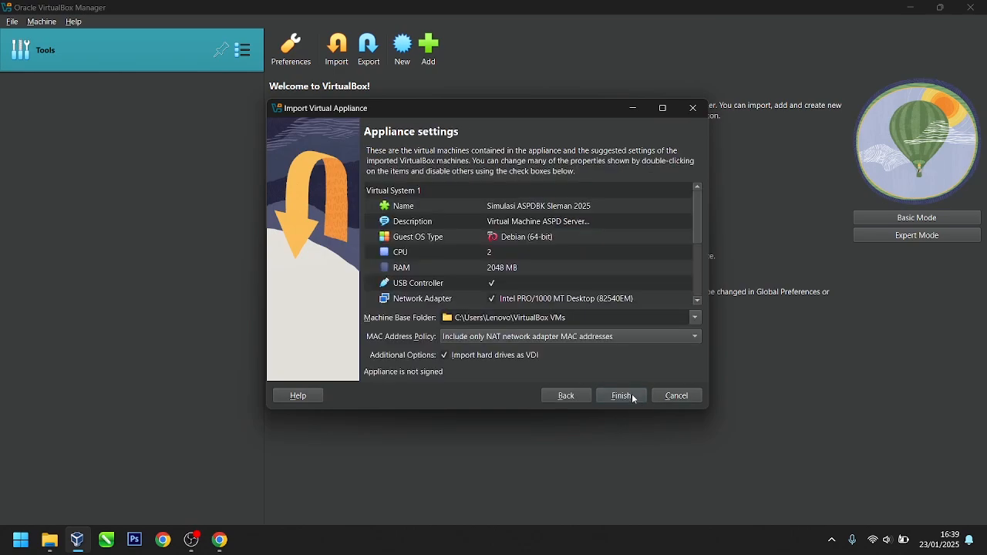
{"action": "left_click", "coordinate": [634, 397]}
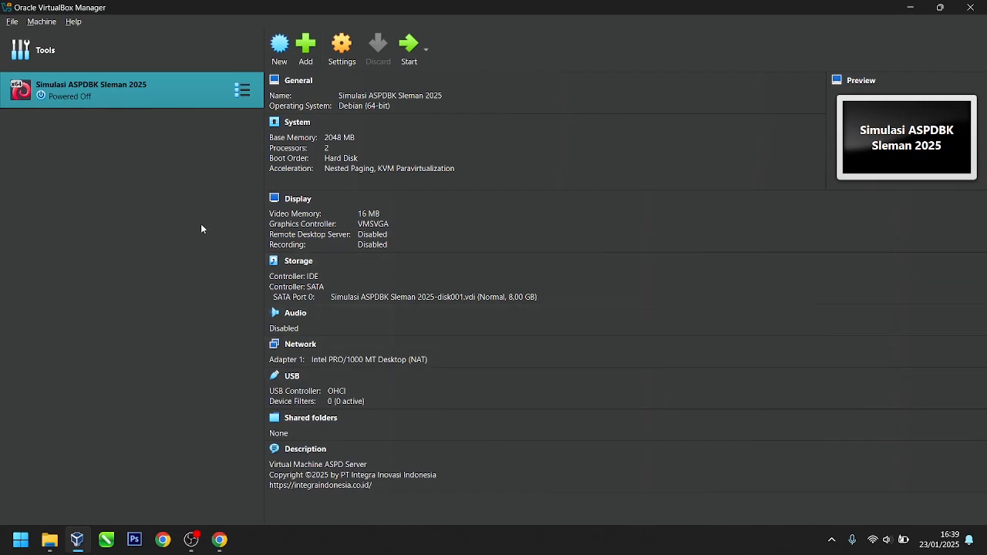
{"action": "left_click", "coordinate": [910, 9]}
{"action": "left_click", "coordinate": [51, 540]}
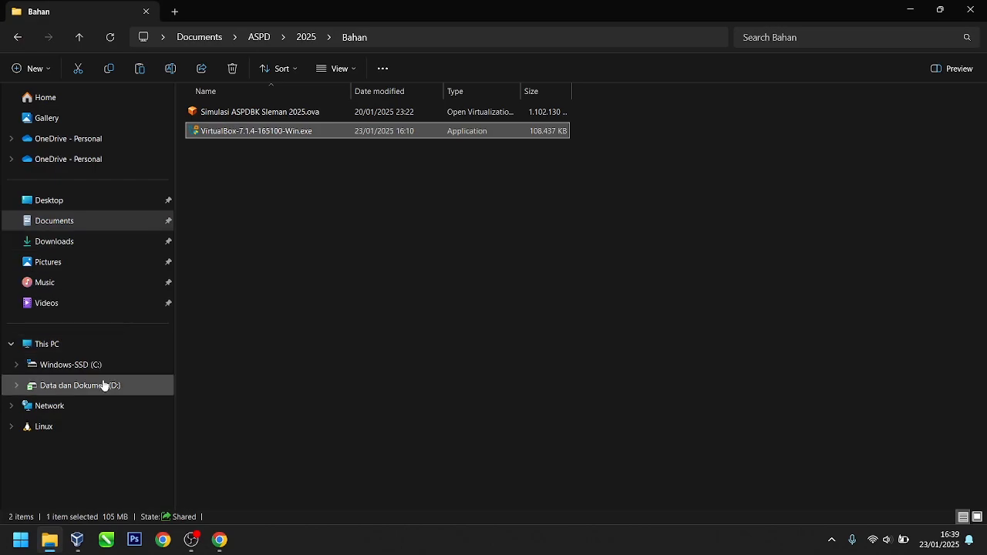
{"action": "left_click", "coordinate": [294, 116]}
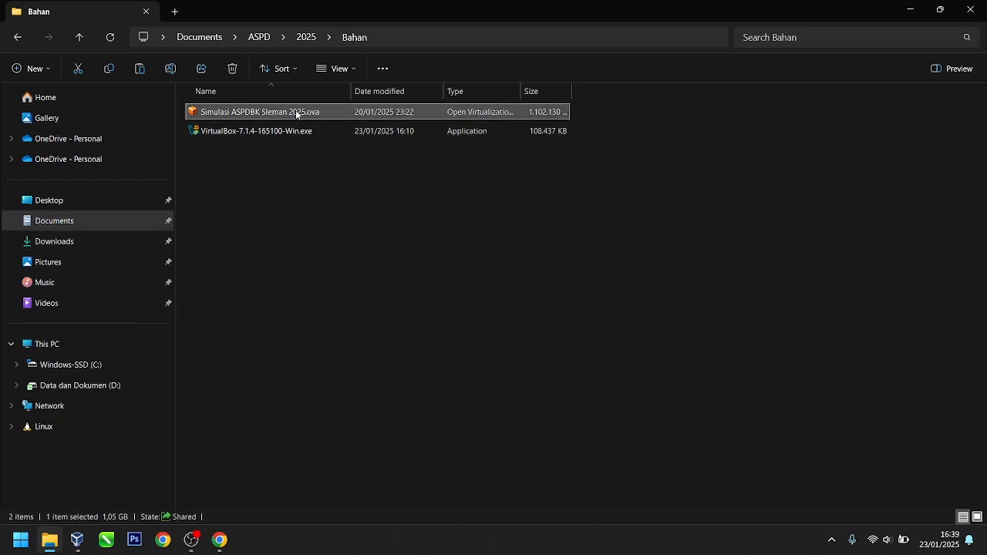
{"action": "right_click", "coordinate": [296, 114]}
{"action": "left_click", "coordinate": [359, 437]}
{"action": "left_click", "coordinate": [108, 366]}
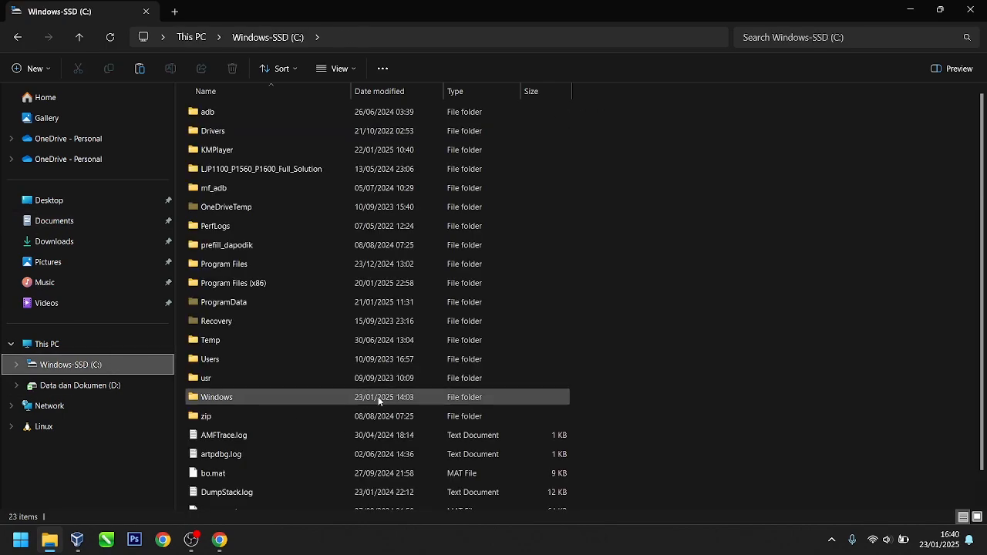
{"action": "right_click", "coordinate": [777, 248]}
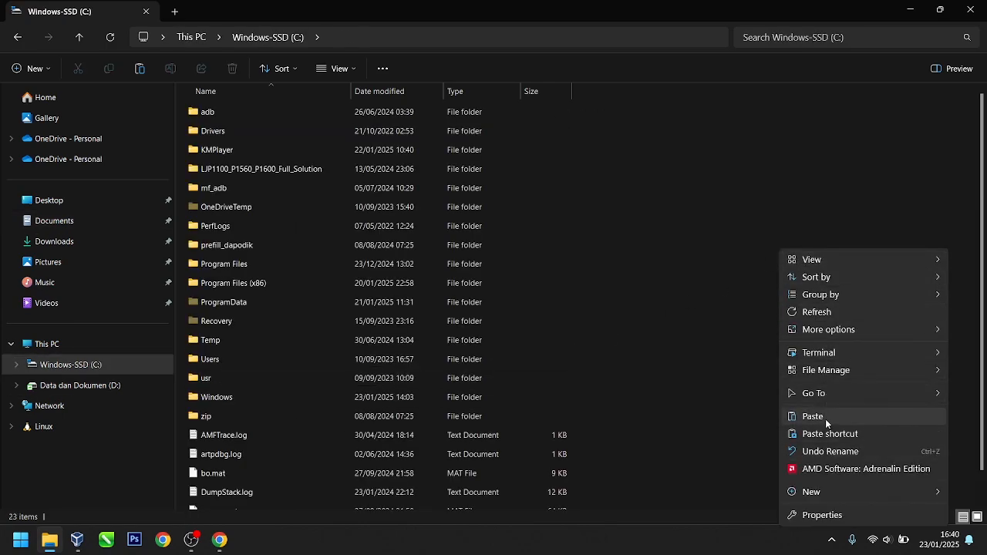
{"action": "left_click", "coordinate": [667, 364]}
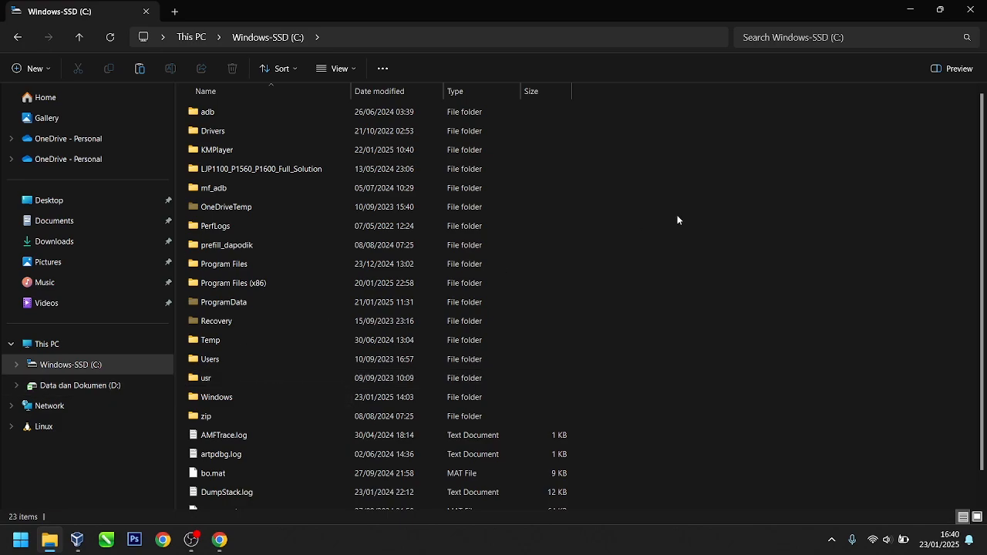
{"action": "left_click", "coordinate": [970, 9]}
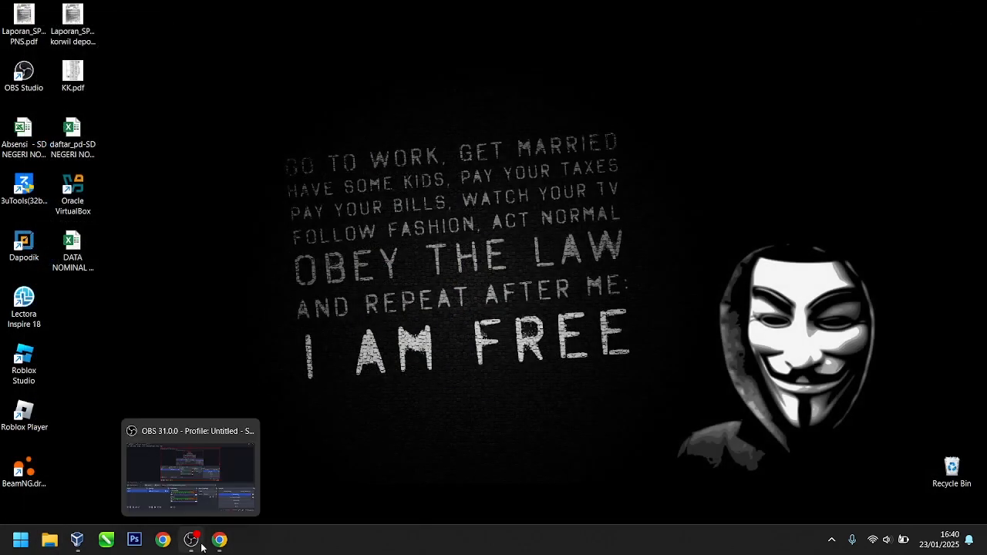
{"action": "left_click", "coordinate": [77, 539]}
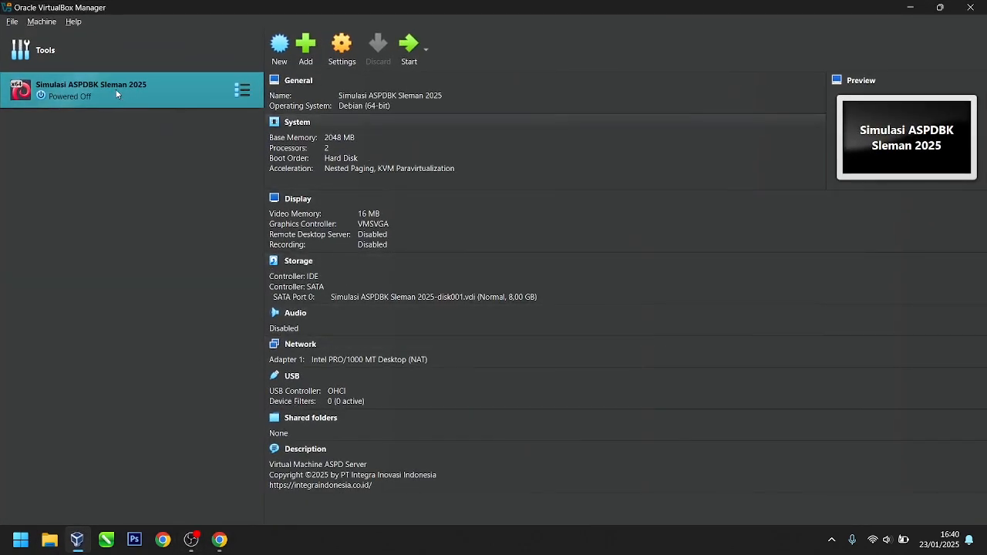
Step: Open the imported VM's settings and look over its General tabs, including the description
{"action": "left_click", "coordinate": [337, 53]}
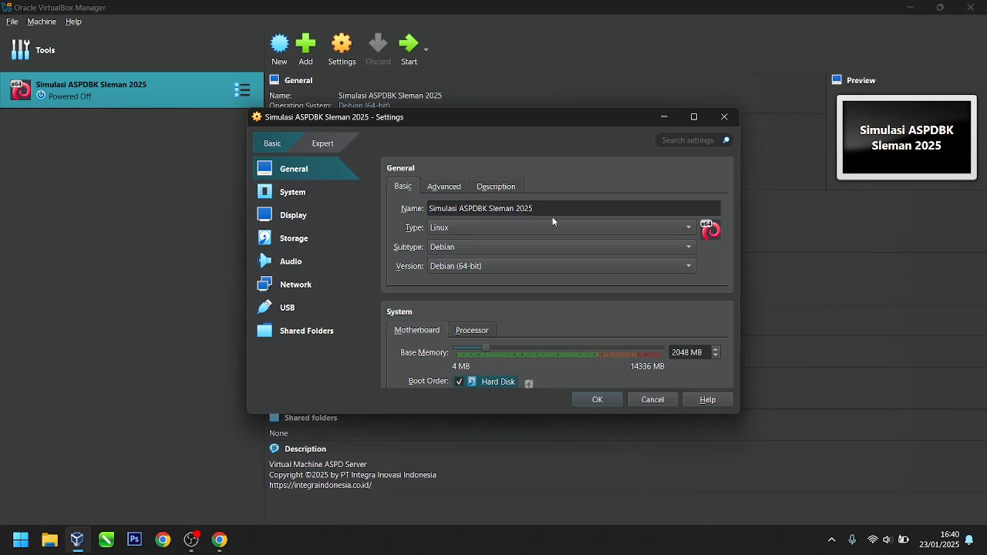
{"action": "left_click", "coordinate": [438, 190]}
{"action": "left_click", "coordinate": [483, 189]}
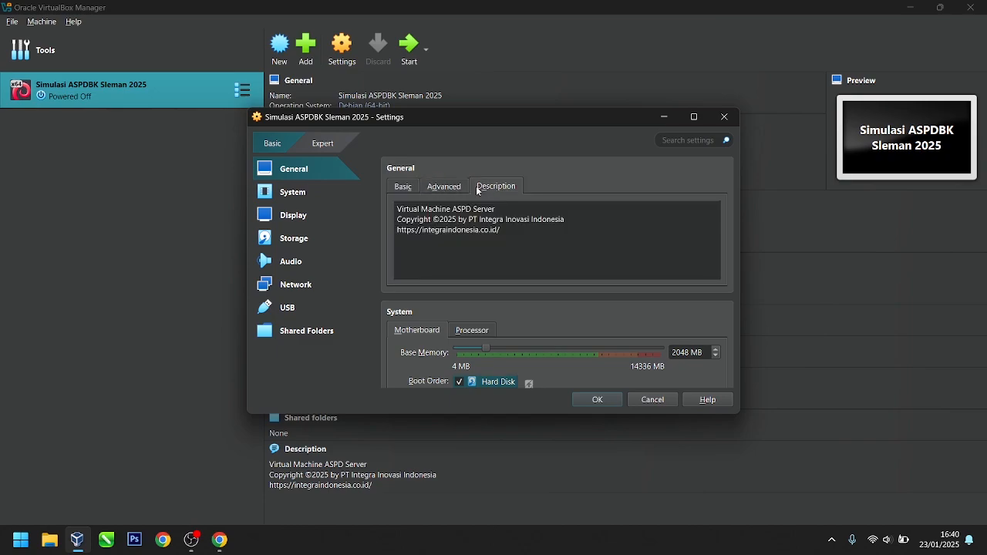
{"action": "left_click", "coordinate": [402, 189]}
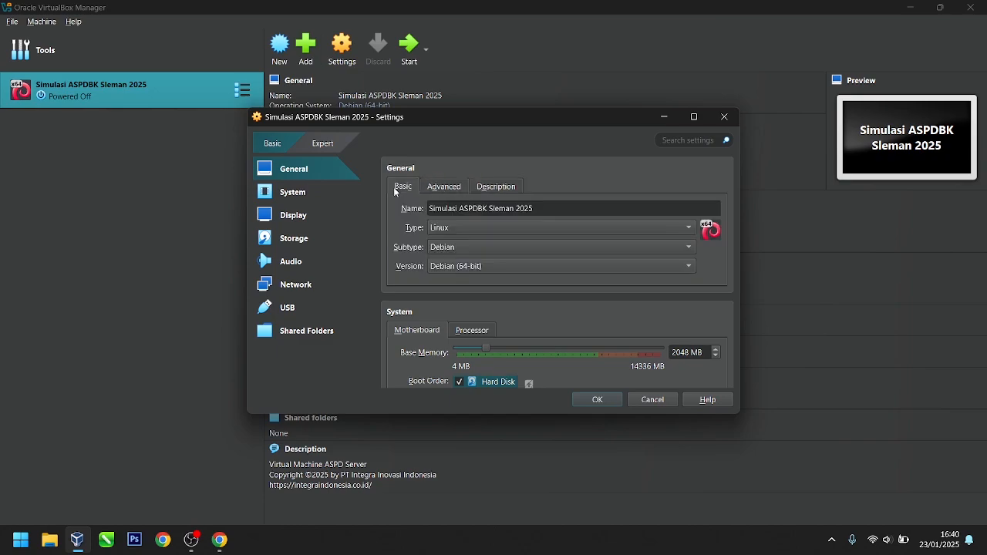
Step: Raise base memory from 2048 MB to 3814 MB and processors from 2 to 3
{"action": "left_click", "coordinate": [290, 195]}
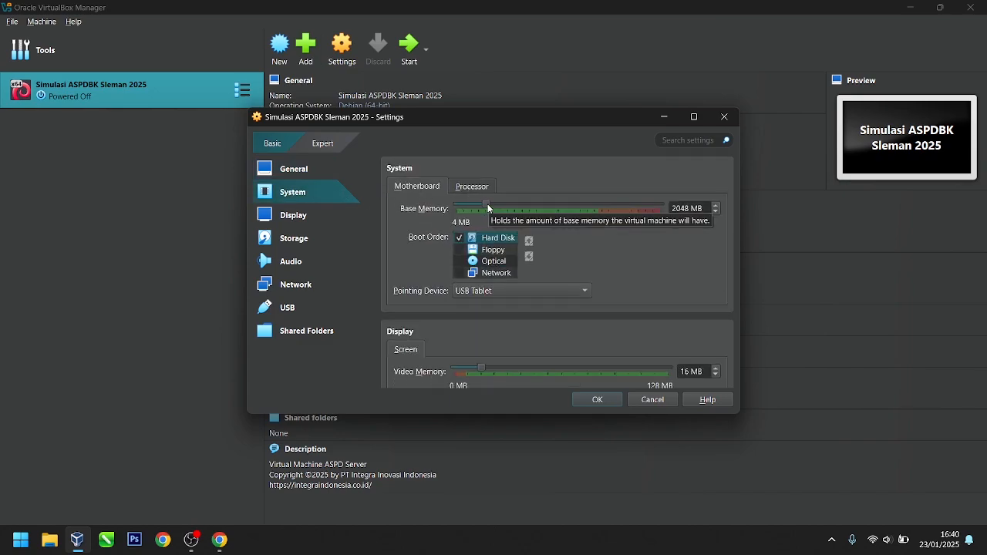
{"action": "left_click_drag", "start_coordinate": [490, 208], "coordinate": [519, 211]}
{"action": "left_click", "coordinate": [456, 190]}
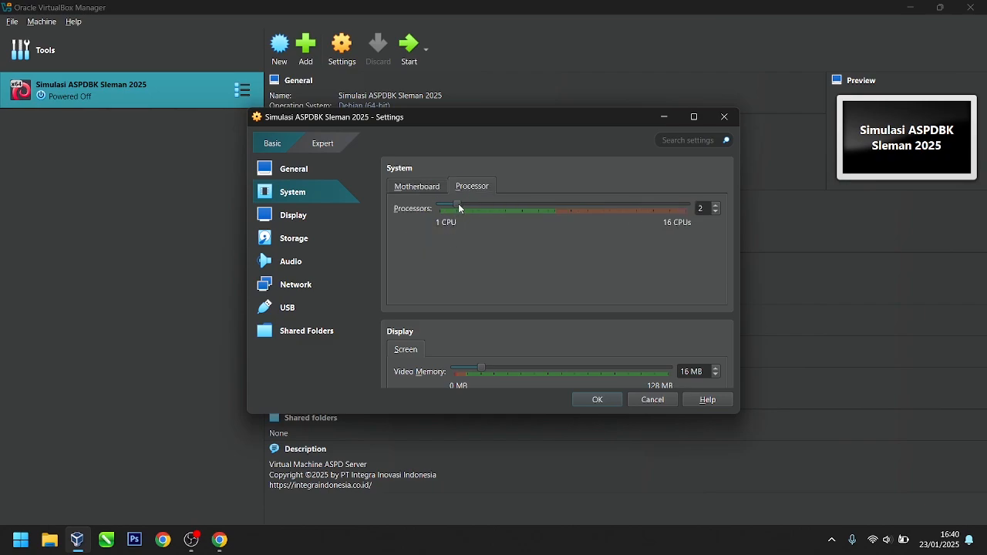
{"action": "left_click_drag", "start_coordinate": [460, 206], "coordinate": [528, 211]}
Step: Review network Adapter 1, leaving it enabled and attached to NAT
{"action": "scroll", "coordinate": [509, 285], "scroll_direction": "down", "scroll_amount": 3}
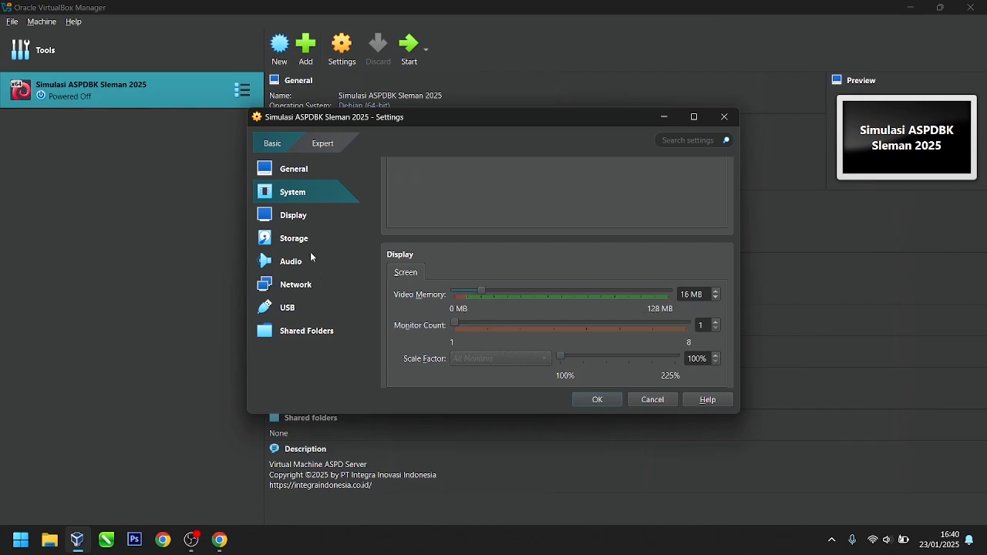
{"action": "left_click", "coordinate": [287, 224]}
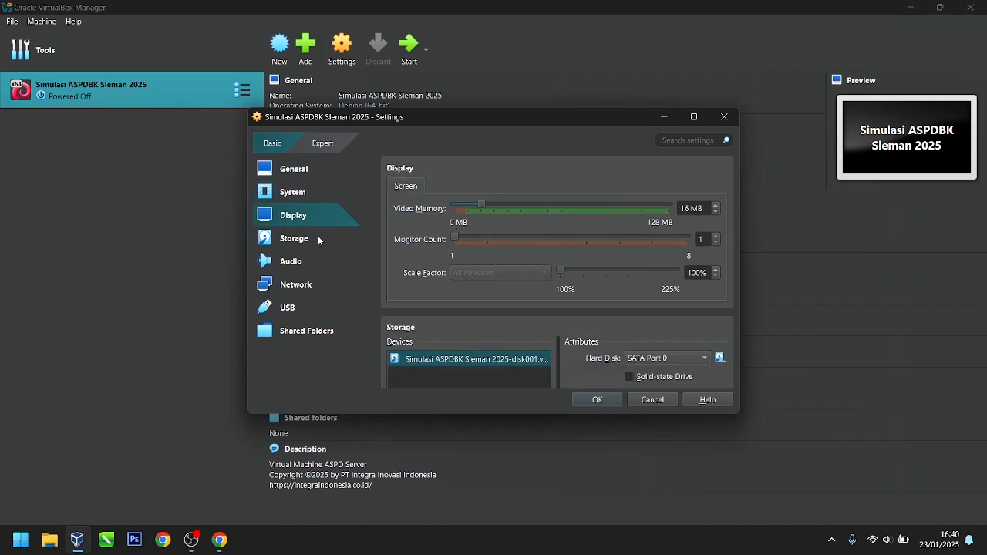
{"action": "left_click", "coordinate": [301, 290]}
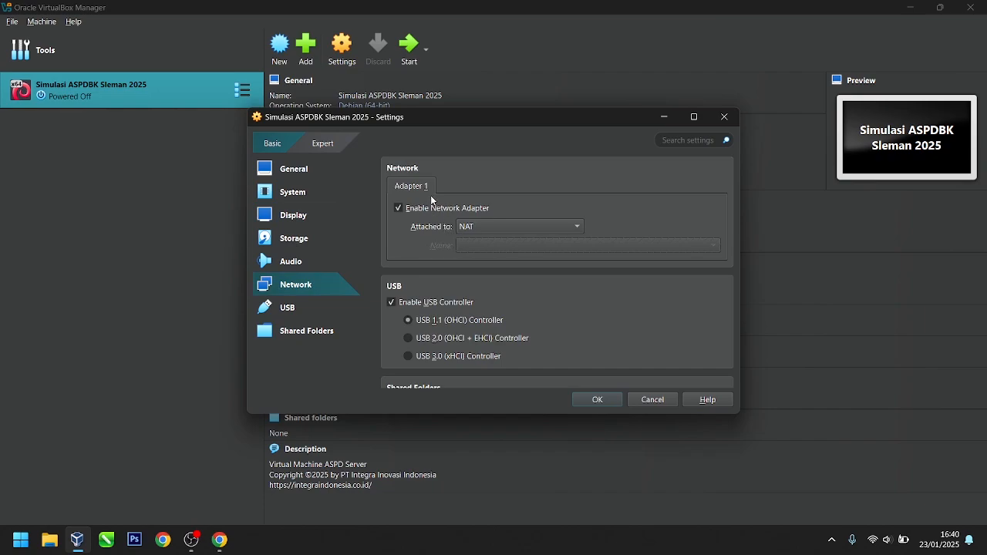
{"action": "left_click", "coordinate": [488, 228]}
{"action": "left_click", "coordinate": [487, 228]}
{"action": "left_click", "coordinate": [400, 209]}
{"action": "left_click", "coordinate": [400, 210]}
{"action": "left_click", "coordinate": [481, 229]}
{"action": "left_click", "coordinate": [478, 233]}
Step: Switch the VM settings to expert mode to show all adapter options
{"action": "scroll", "coordinate": [503, 283], "scroll_direction": "down", "scroll_amount": 2}
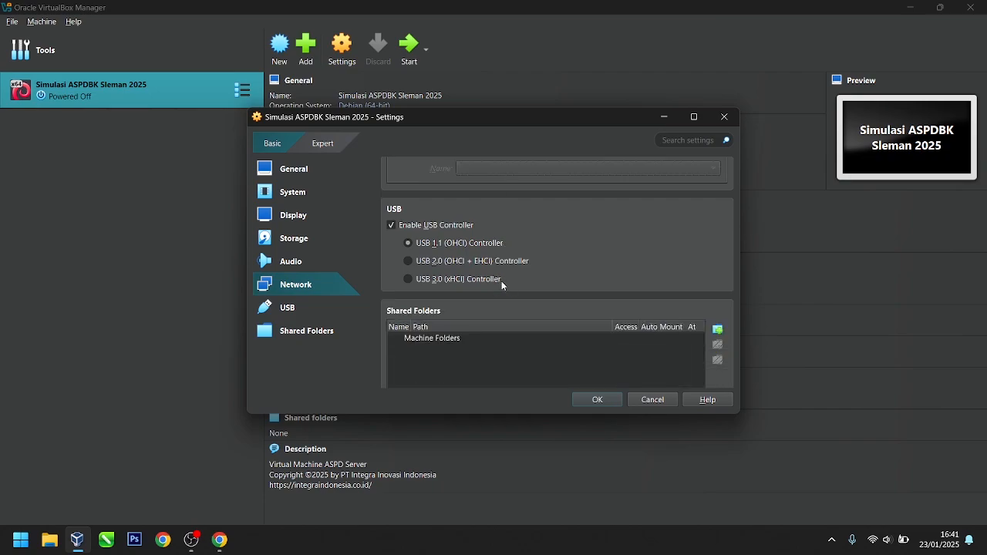
{"action": "scroll", "coordinate": [502, 283], "scroll_direction": "up", "scroll_amount": 1}
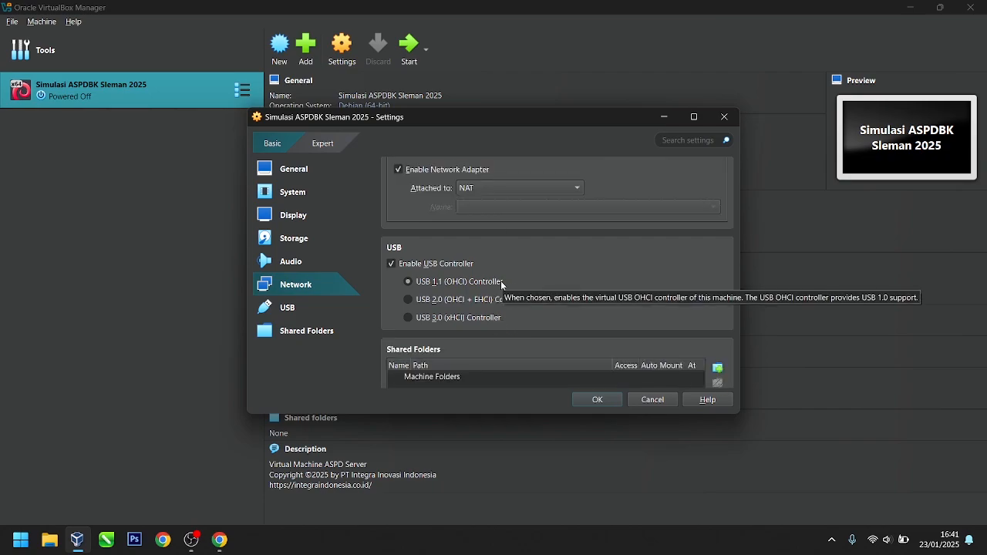
{"action": "scroll", "coordinate": [501, 282], "scroll_direction": "up", "scroll_amount": 4}
{"action": "scroll", "coordinate": [501, 282], "scroll_direction": "up", "scroll_amount": 1}
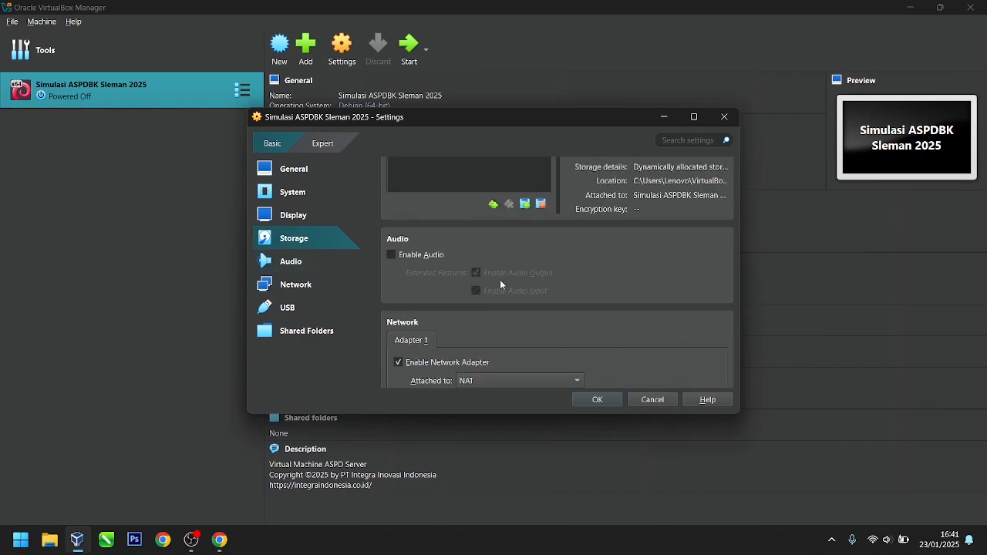
{"action": "scroll", "coordinate": [501, 281], "scroll_direction": "down", "scroll_amount": 3}
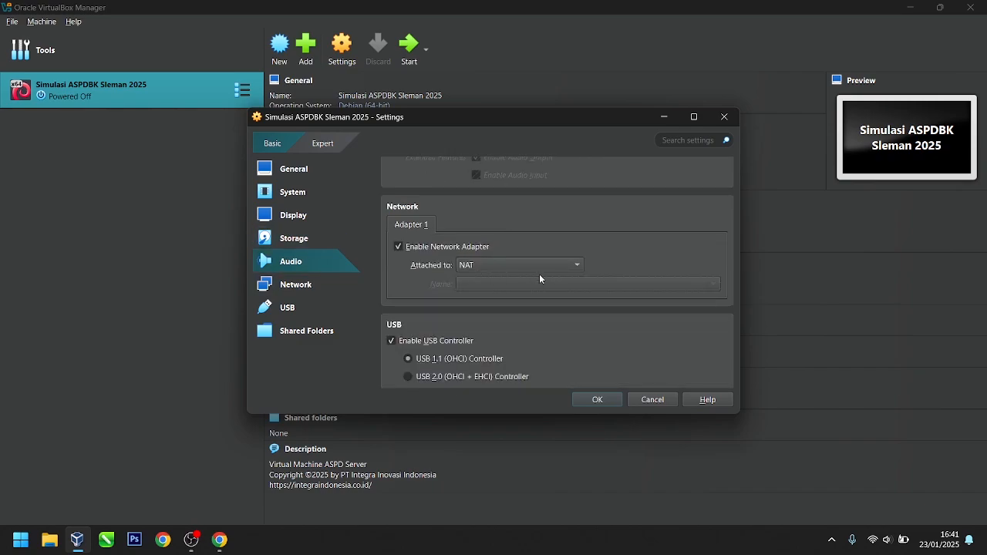
{"action": "scroll", "coordinate": [538, 276], "scroll_direction": "down", "scroll_amount": 2}
{"action": "scroll", "coordinate": [534, 275], "scroll_direction": "up", "scroll_amount": 2}
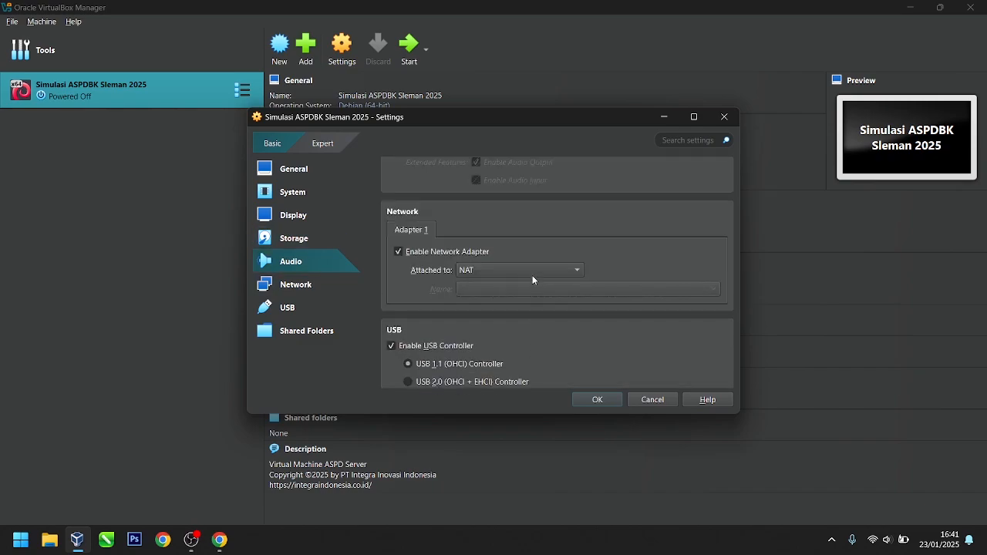
{"action": "scroll", "coordinate": [532, 278], "scroll_direction": "down", "scroll_amount": 1}
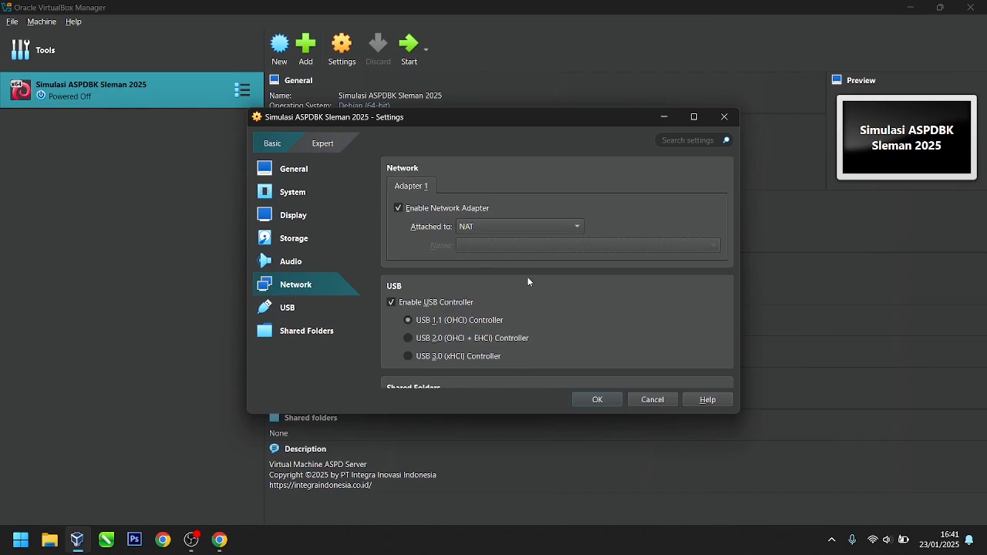
{"action": "scroll", "coordinate": [647, 292], "scroll_direction": "down", "scroll_amount": 1}
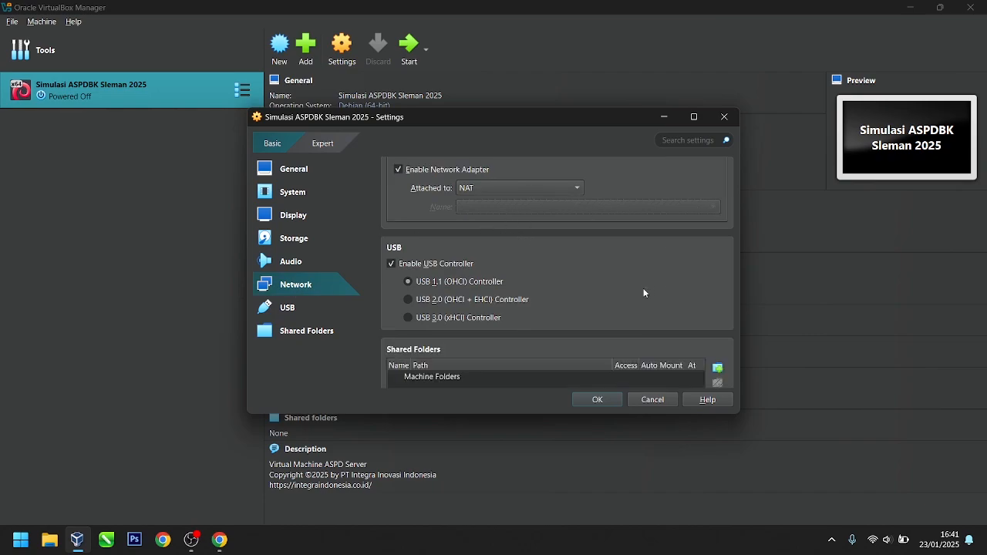
{"action": "scroll", "coordinate": [640, 290], "scroll_direction": "up", "scroll_amount": 2}
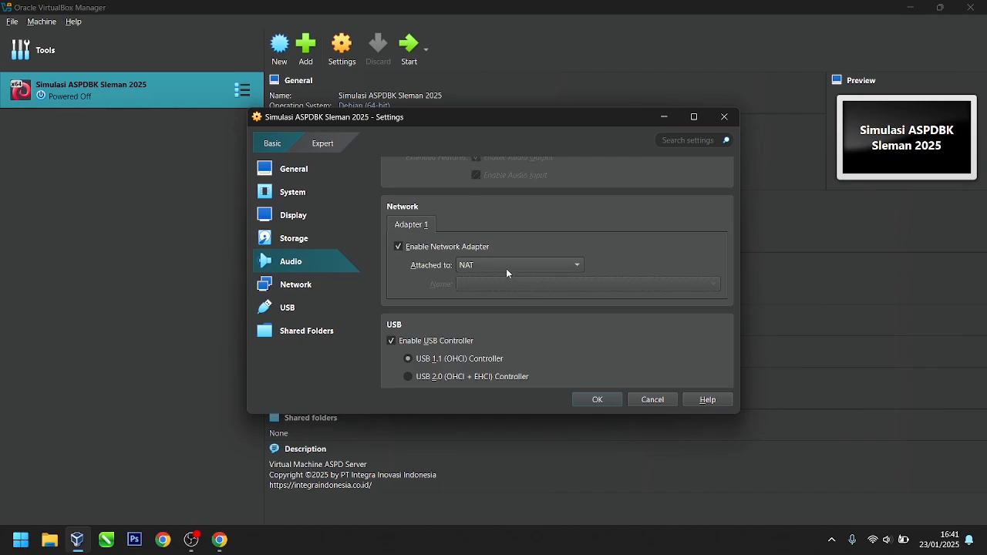
{"action": "scroll", "coordinate": [508, 249], "scroll_direction": "up", "scroll_amount": 1}
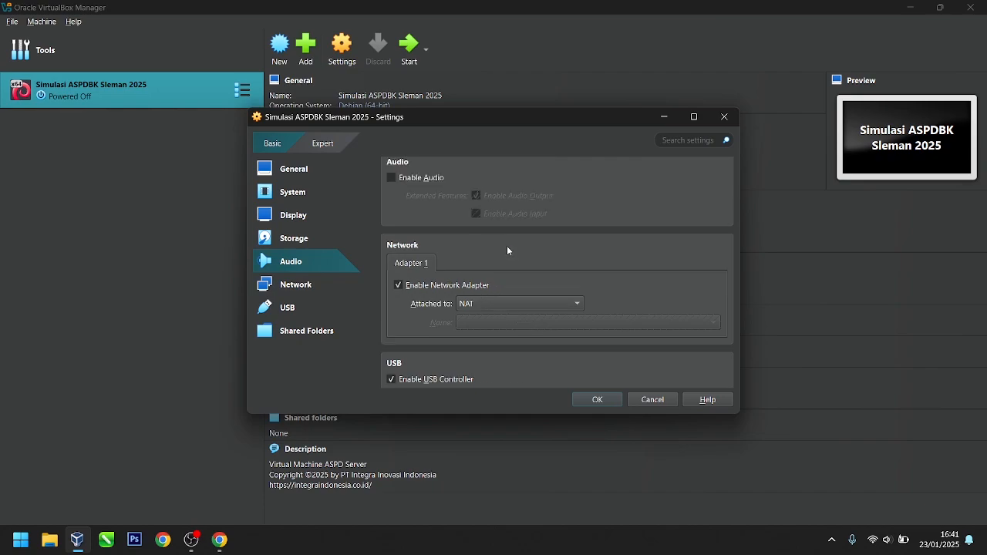
{"action": "left_click", "coordinate": [323, 145]}
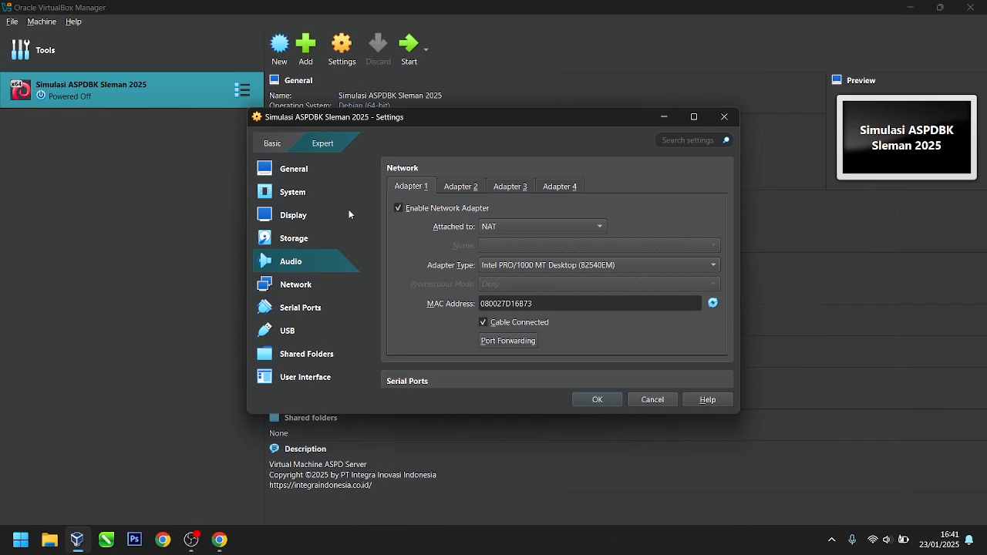
Step: Verify the Adapter 1 web server rule forwards 192.168.0.199:80 to guest 10.0.2.15:80
{"action": "left_click", "coordinate": [301, 146]}
{"action": "left_click", "coordinate": [318, 142]}
{"action": "left_click", "coordinate": [509, 341]}
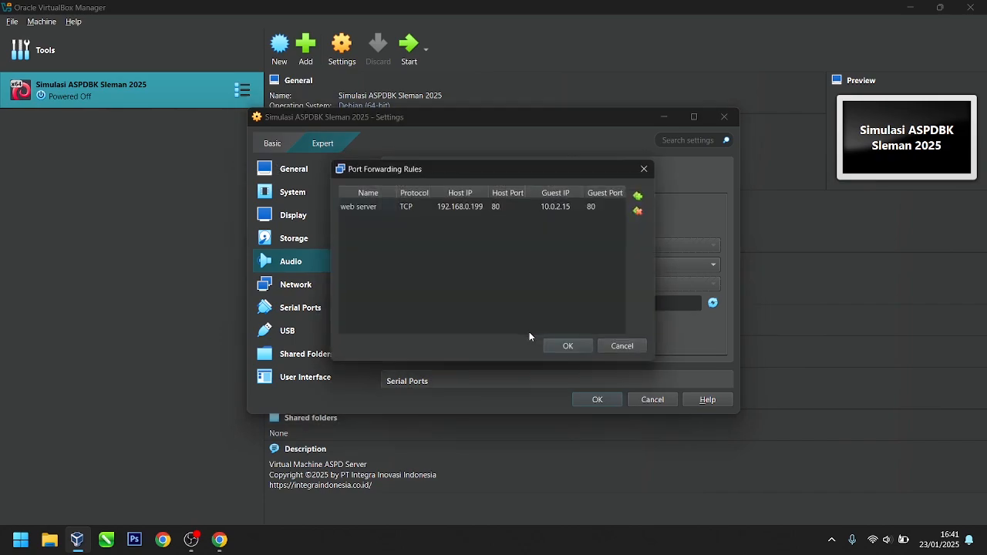
{"action": "left_click", "coordinate": [350, 209]}
{"action": "left_click", "coordinate": [472, 208]}
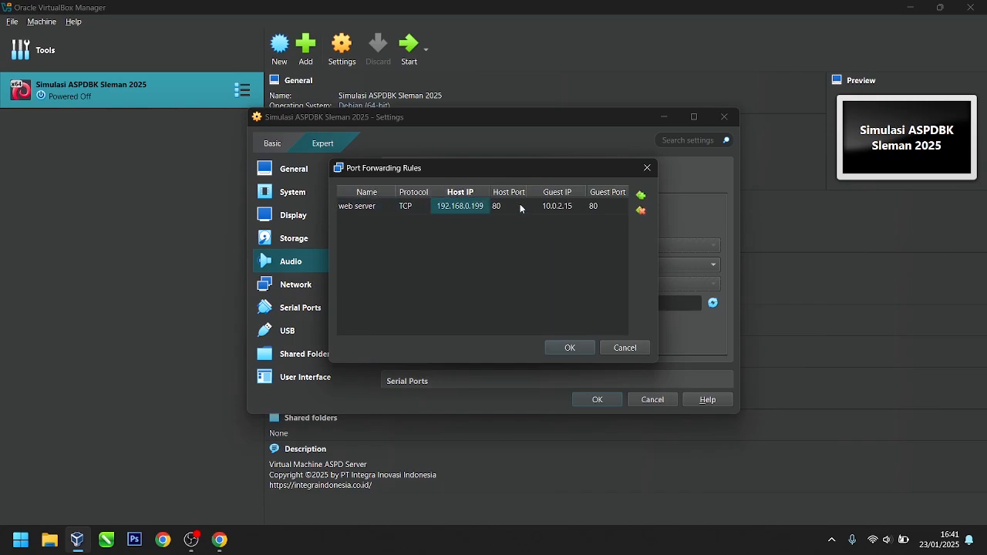
{"action": "left_click", "coordinate": [521, 207]}
{"action": "left_click", "coordinate": [562, 209]}
{"action": "left_click", "coordinate": [604, 209]}
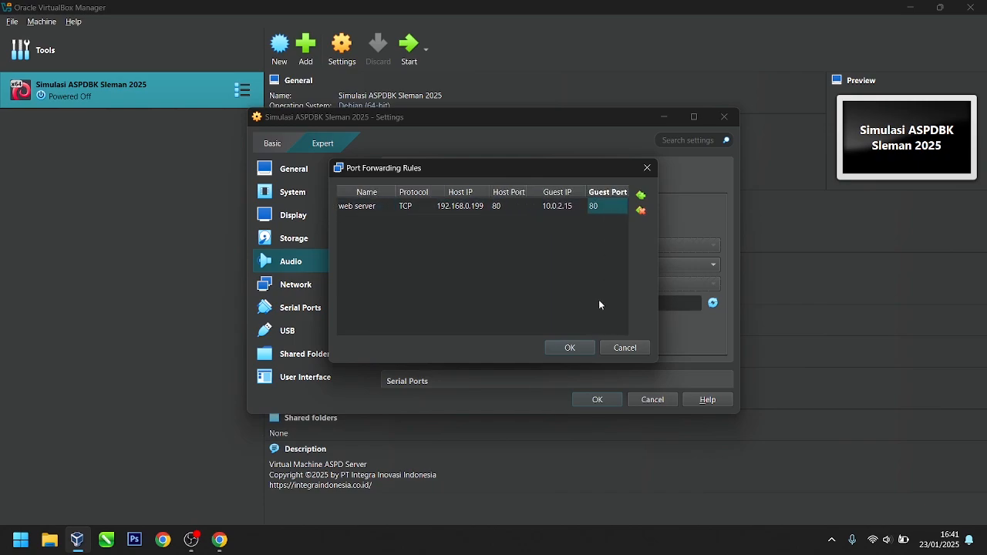
{"action": "left_click", "coordinate": [571, 348]}
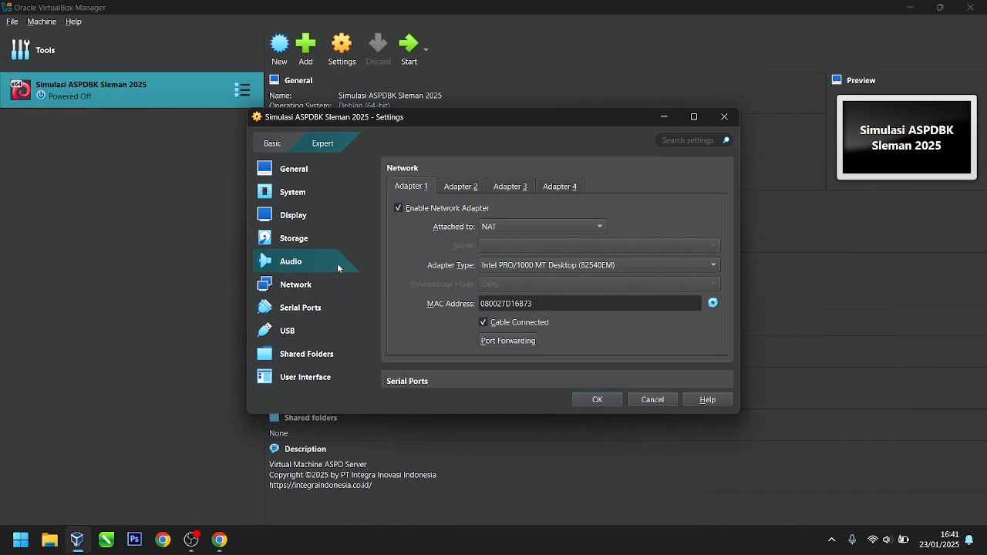
Step: Recheck the Network section and save the VM settings
{"action": "left_click", "coordinate": [299, 287]}
{"action": "scroll", "coordinate": [616, 312], "scroll_direction": "down", "scroll_amount": 2}
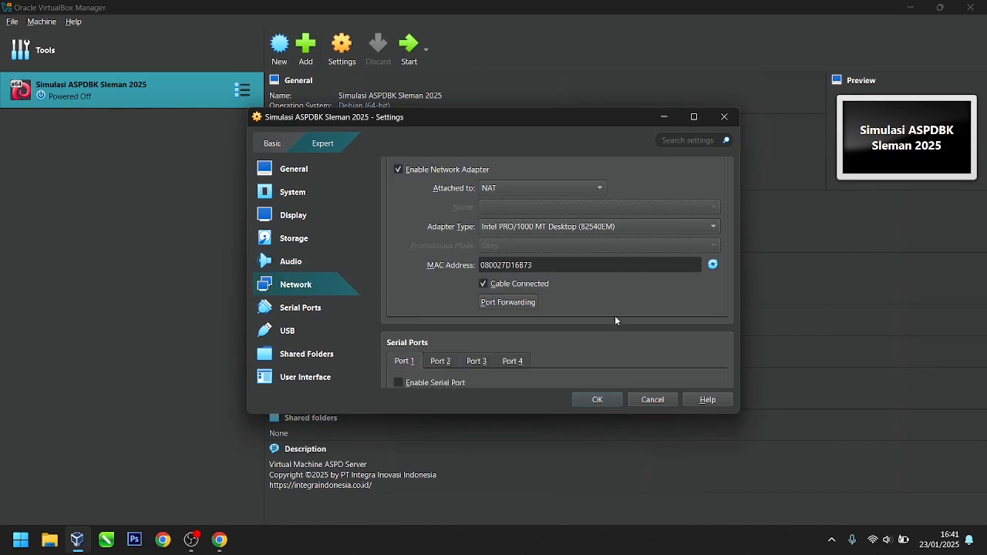
{"action": "scroll", "coordinate": [612, 314], "scroll_direction": "down", "scroll_amount": 1}
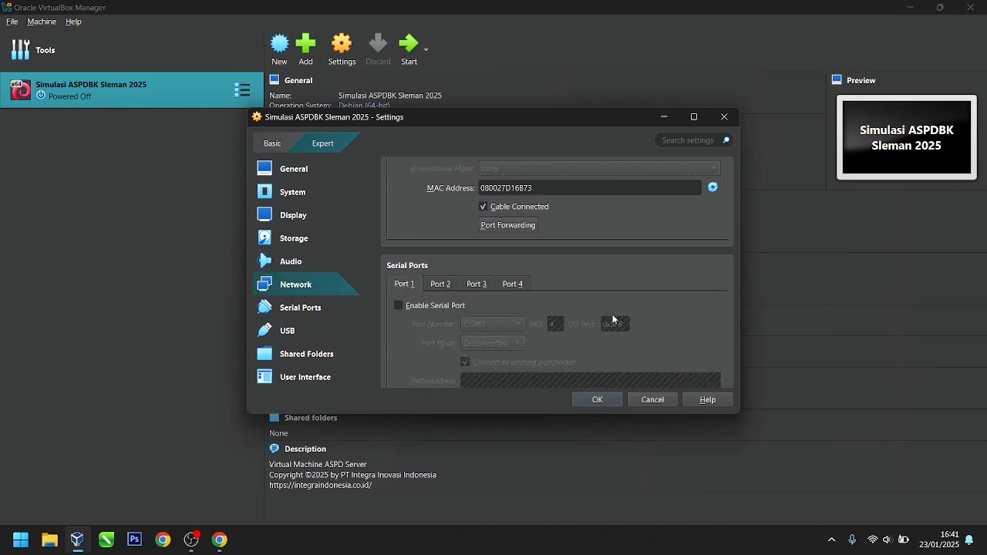
{"action": "scroll", "coordinate": [613, 312], "scroll_direction": "up", "scroll_amount": 6}
{"action": "scroll", "coordinate": [613, 310], "scroll_direction": "up", "scroll_amount": 2}
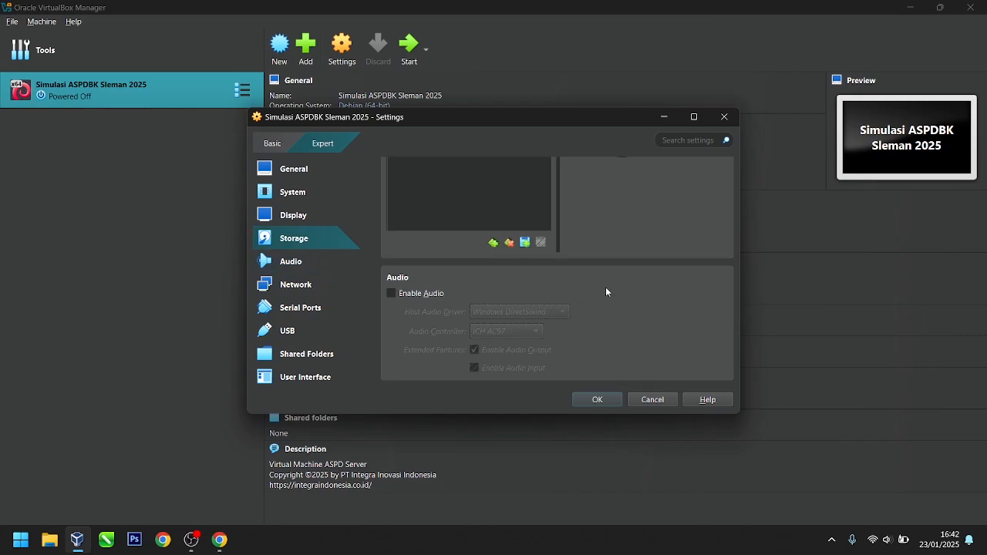
{"action": "scroll", "coordinate": [607, 292], "scroll_direction": "down", "scroll_amount": 2}
{"action": "left_click", "coordinate": [575, 397]}
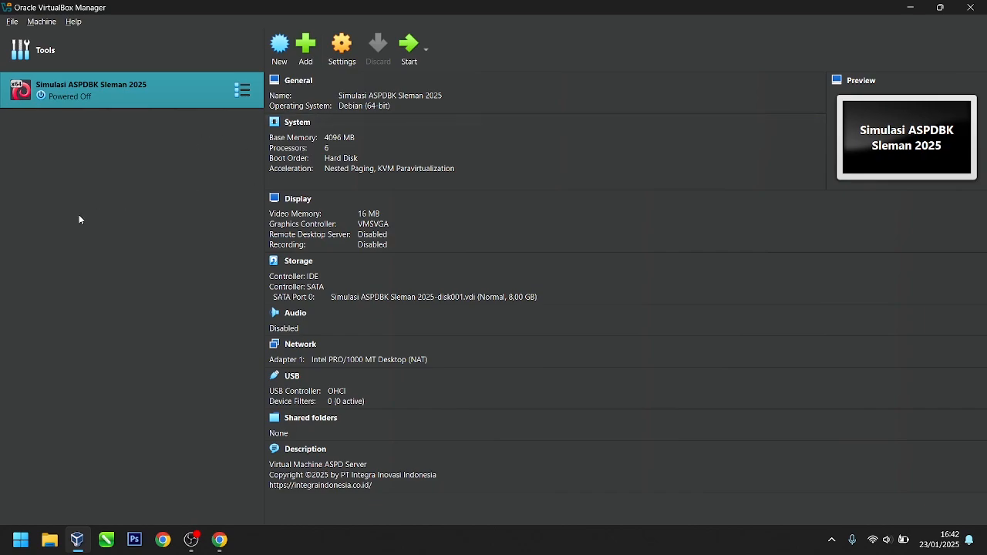
Step: Minimize VirtualBox and open Control Panel's Network and Sharing Center full screen
{"action": "left_click", "coordinate": [910, 8]}
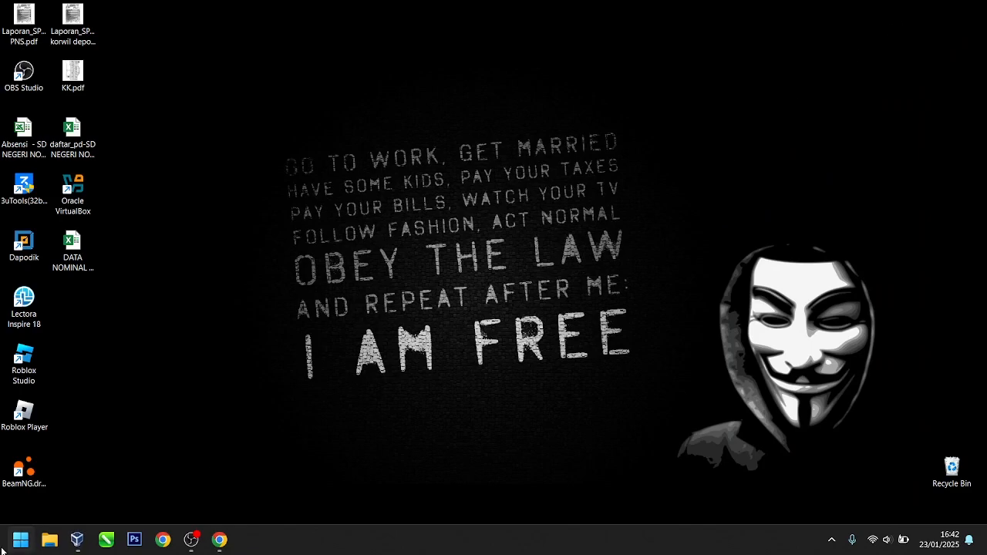
{"action": "left_click", "coordinate": [21, 544]}
{"action": "type", "text": "control"}
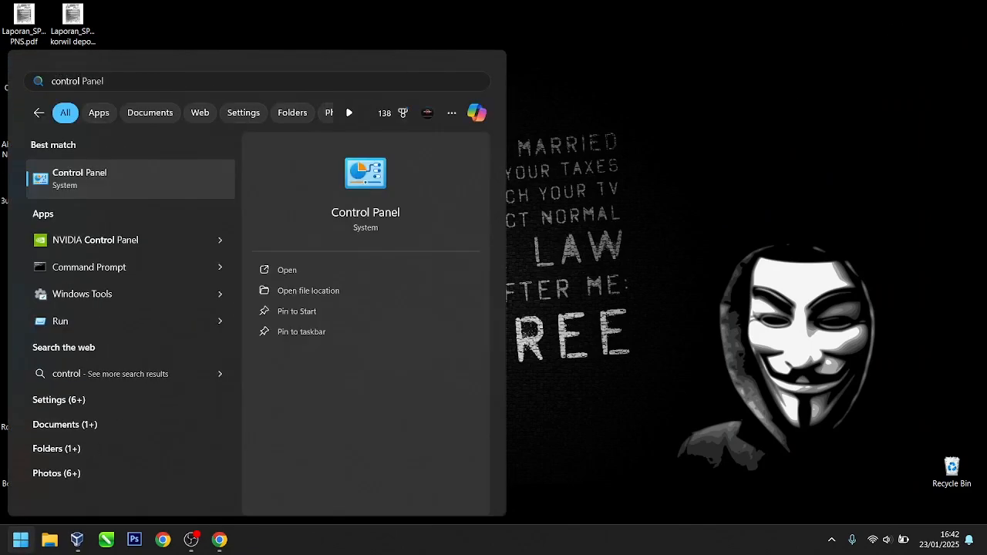
{"action": "key", "text": "Return"}
{"action": "left_click", "coordinate": [216, 182]}
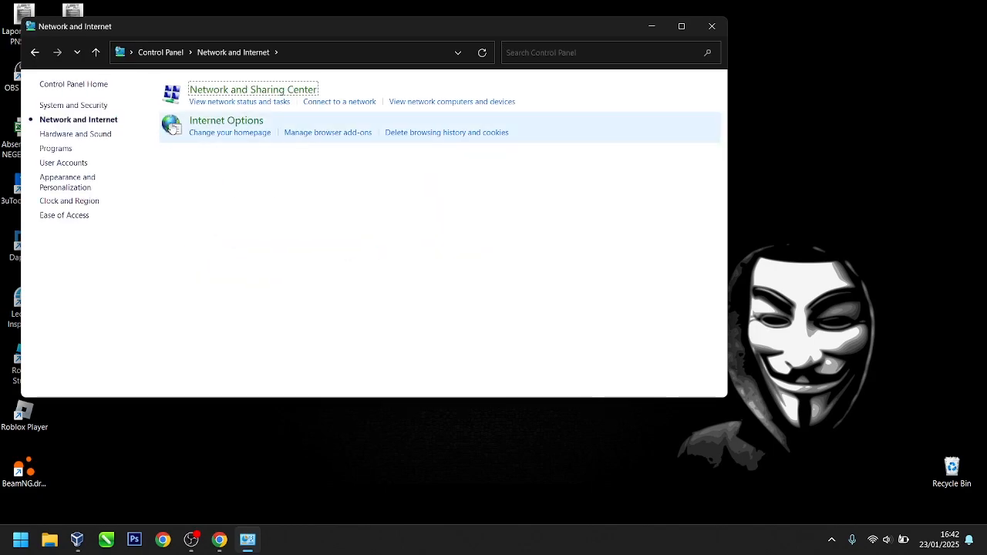
{"action": "left_click", "coordinate": [249, 94]}
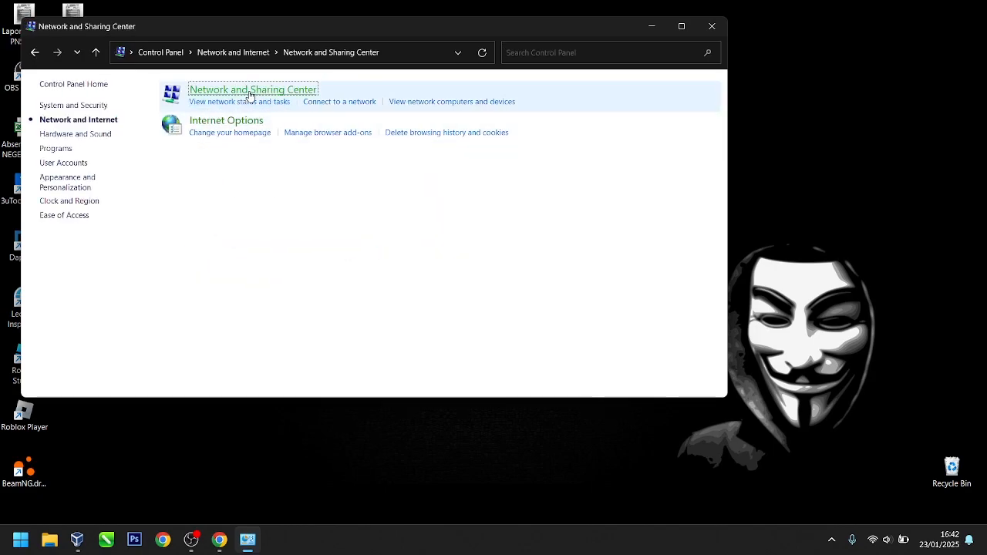
{"action": "left_click", "coordinate": [681, 26]}
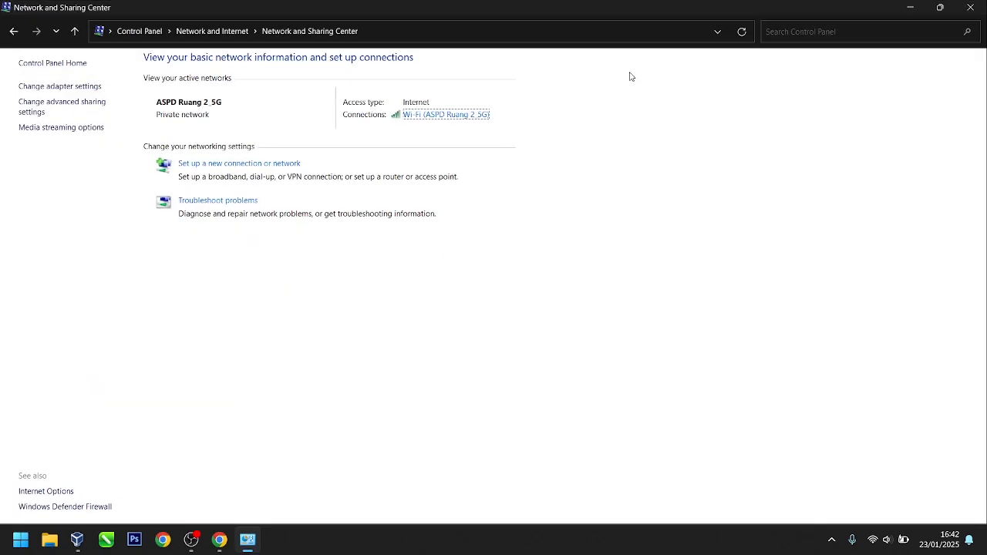
Step: Show the network adapters list maximized and select the Ethernet adapter
{"action": "left_click", "coordinate": [82, 91]}
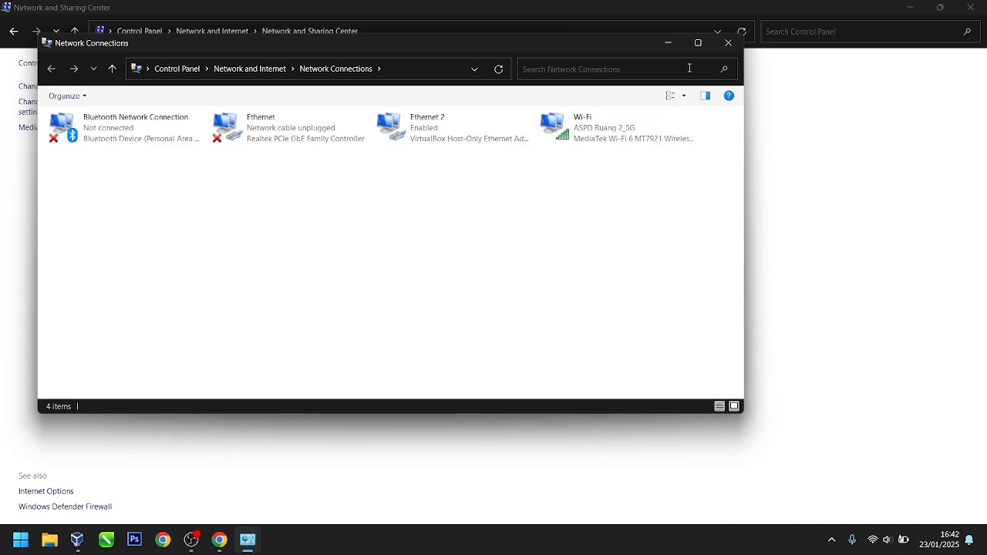
{"action": "left_click", "coordinate": [697, 43]}
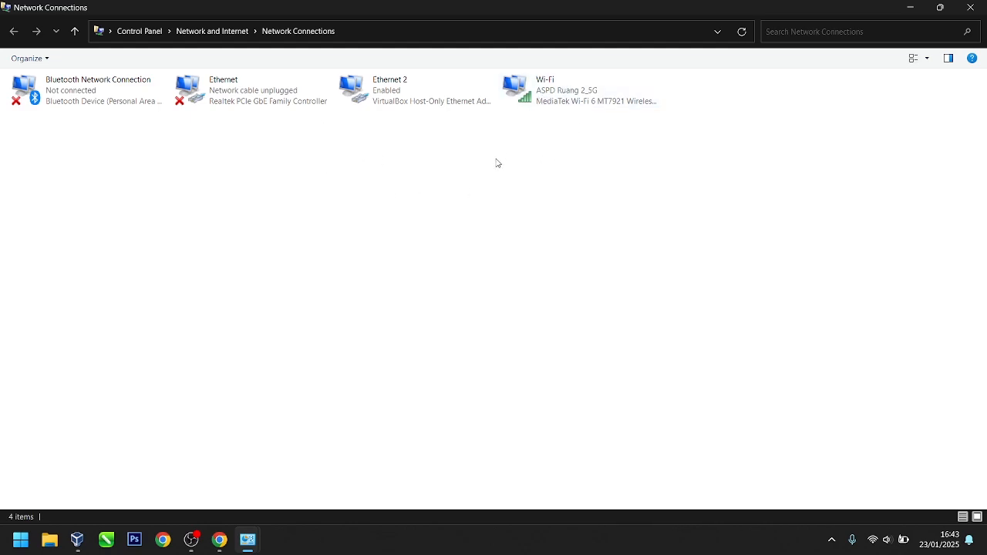
{"action": "left_click_drag", "start_coordinate": [497, 161], "coordinate": [631, 87]}
{"action": "left_click", "coordinate": [612, 189]}
{"action": "left_click", "coordinate": [589, 104]}
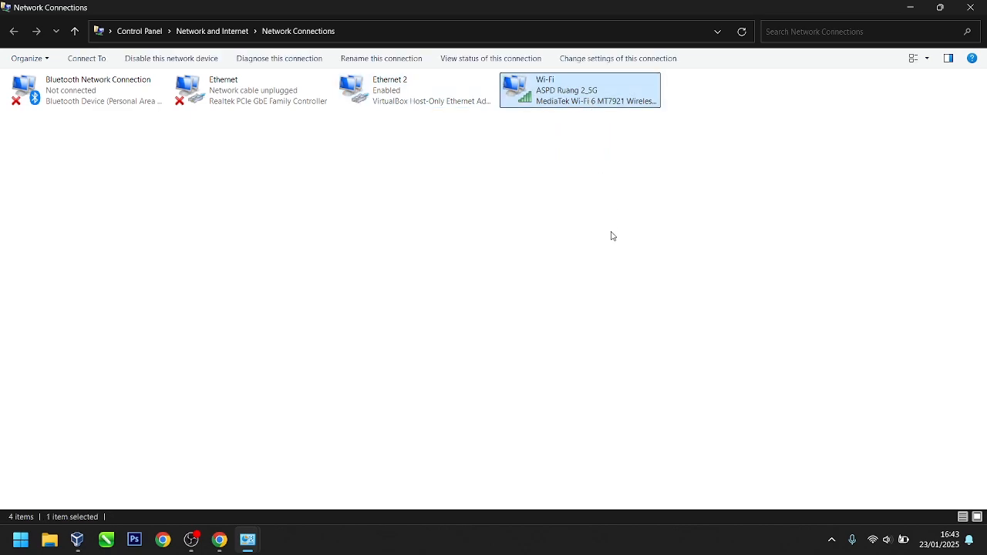
{"action": "left_click", "coordinate": [292, 96]}
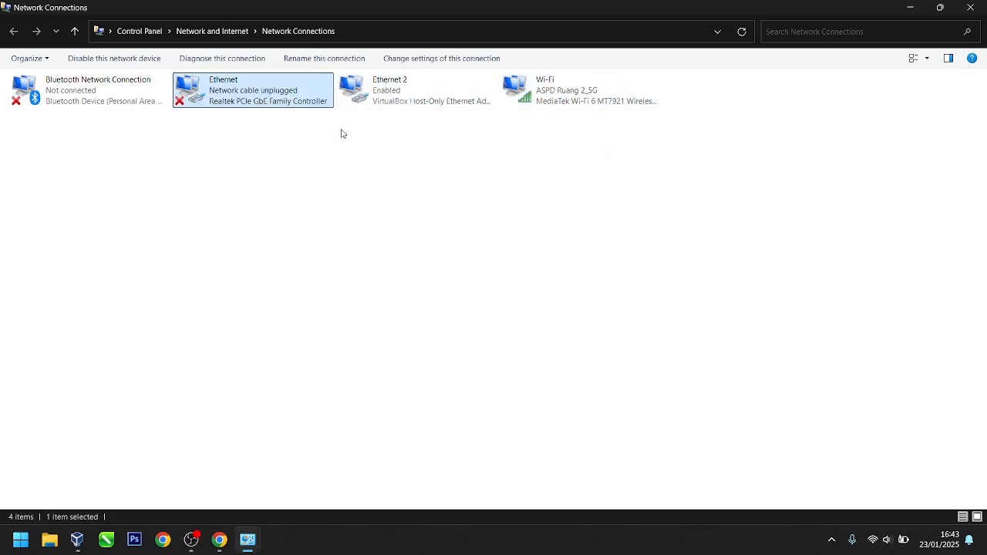
{"action": "left_click_drag", "start_coordinate": [187, 178], "coordinate": [266, 92]}
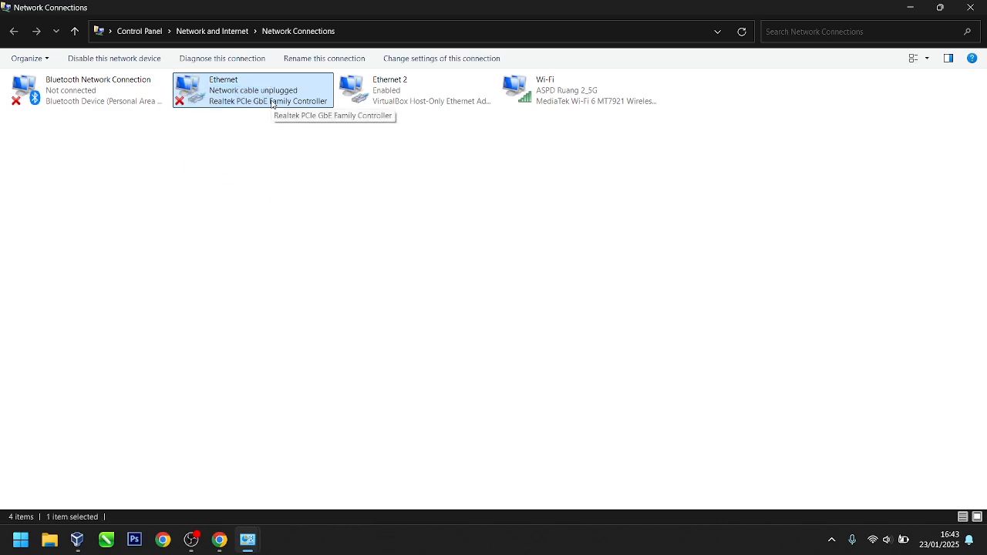
{"action": "left_click", "coordinate": [276, 197]}
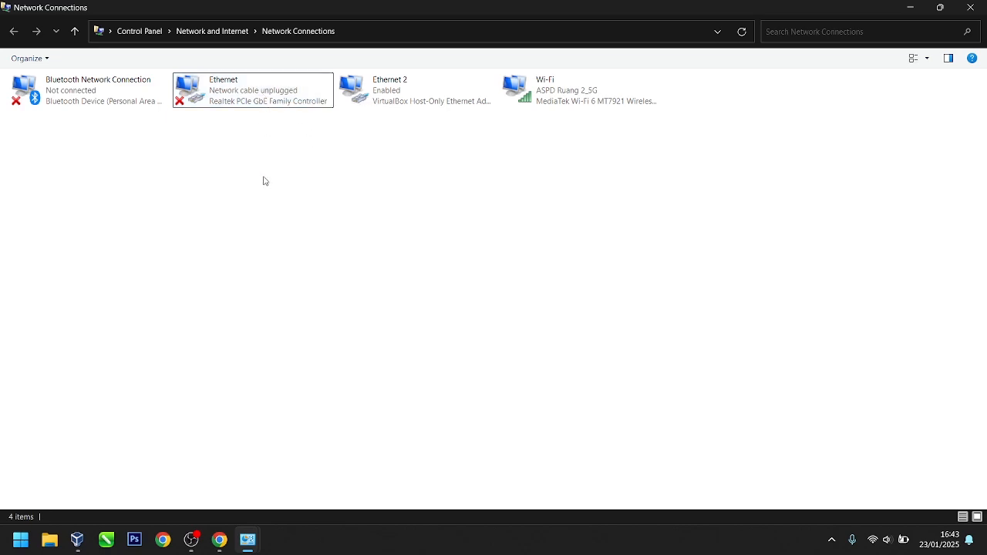
{"action": "left_click", "coordinate": [259, 103]}
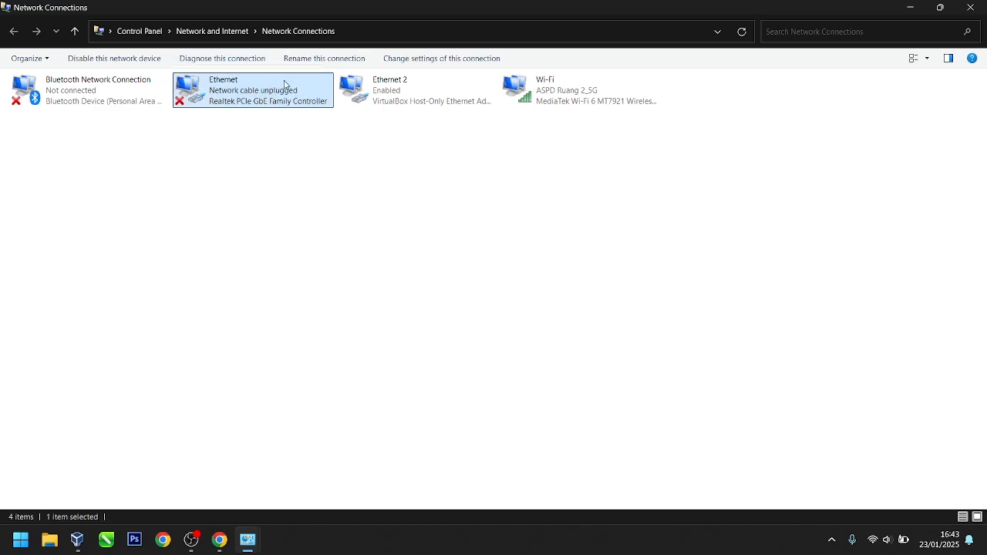
{"action": "left_click_drag", "start_coordinate": [205, 162], "coordinate": [275, 84]}
{"action": "left_click_drag", "start_coordinate": [514, 164], "coordinate": [625, 90]}
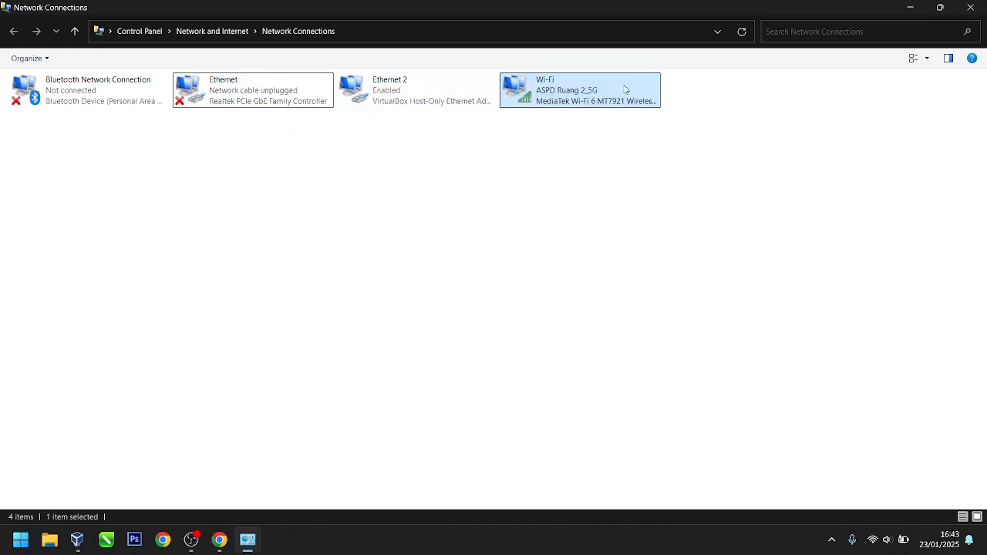
{"action": "left_click_drag", "start_coordinate": [235, 203], "coordinate": [236, 98]}
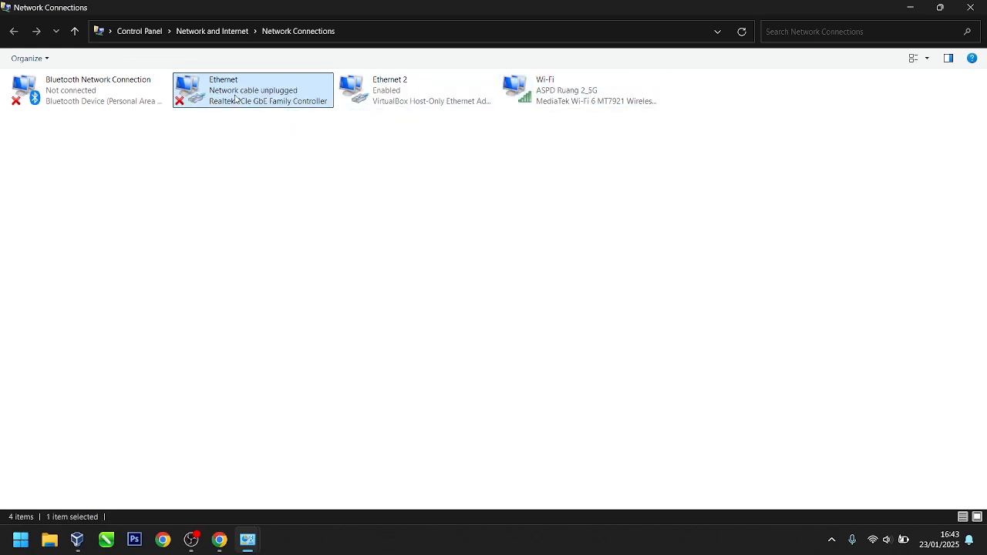
Step: Give the Ethernet adapter the static IPv4 address 192.168.0.199 and apply it
{"action": "double_click", "coordinate": [236, 98]}
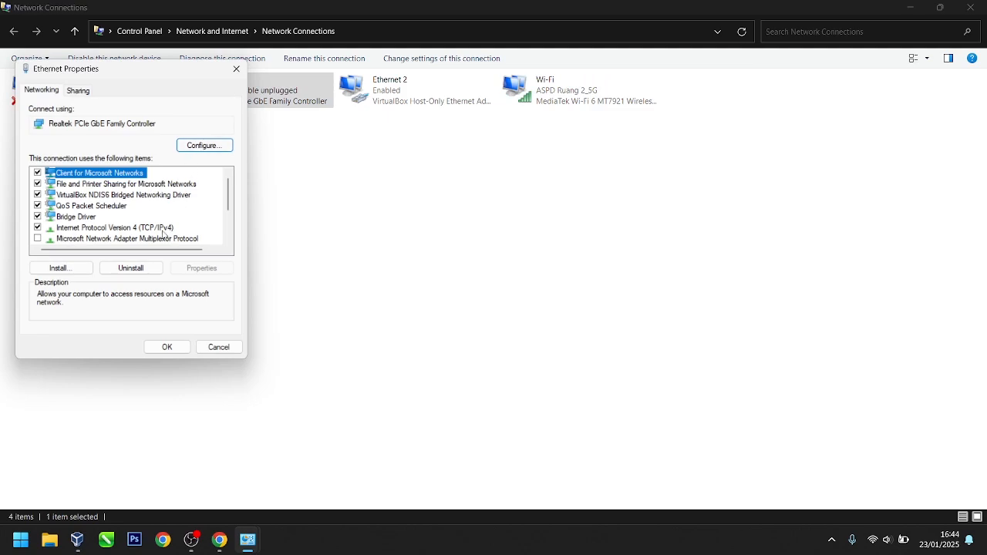
{"action": "double_click", "coordinate": [163, 229]}
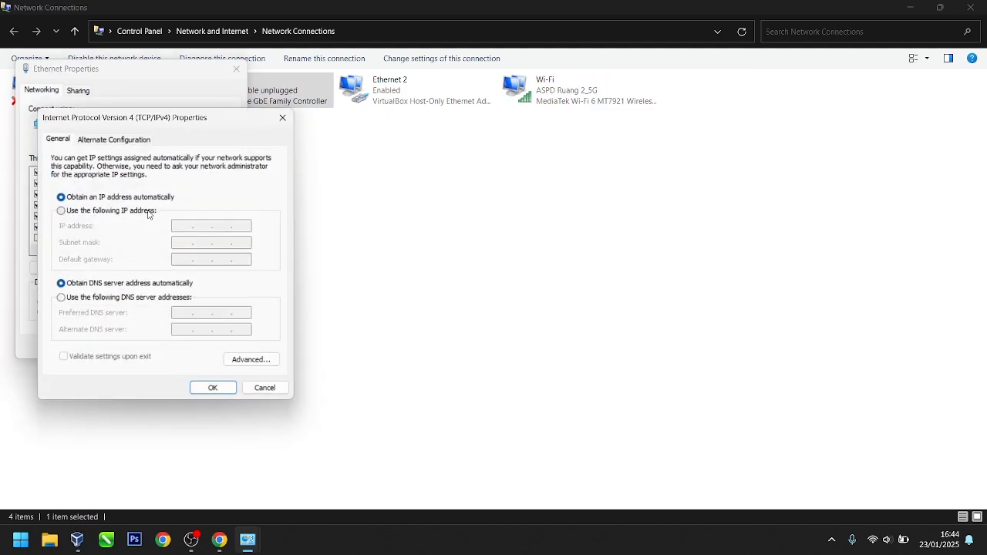
{"action": "left_click", "coordinate": [148, 213]}
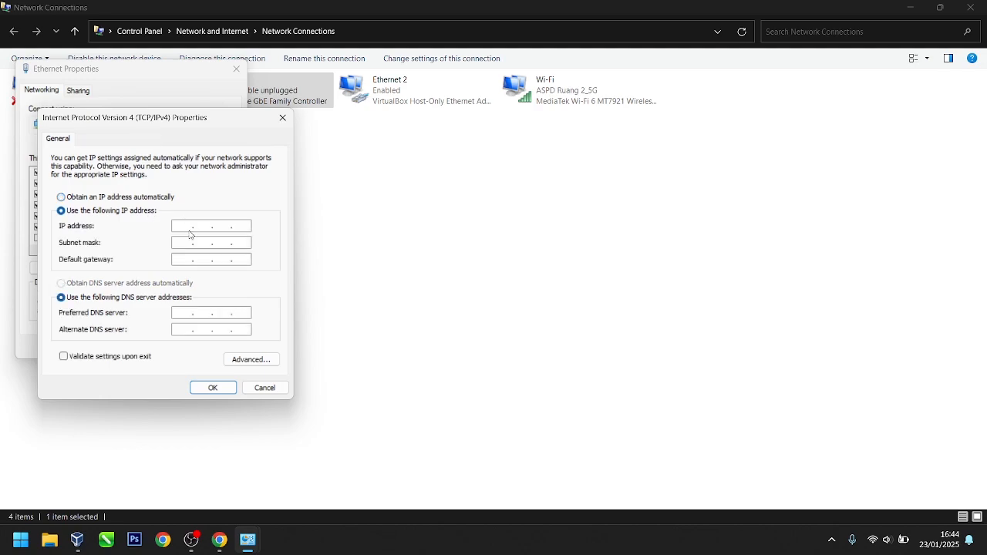
{"action": "left_click", "coordinate": [190, 226]}
{"action": "type", "text": "192.168.0.199"}
{"action": "key", "text": "Tab"}
{"action": "left_click", "coordinate": [221, 388]}
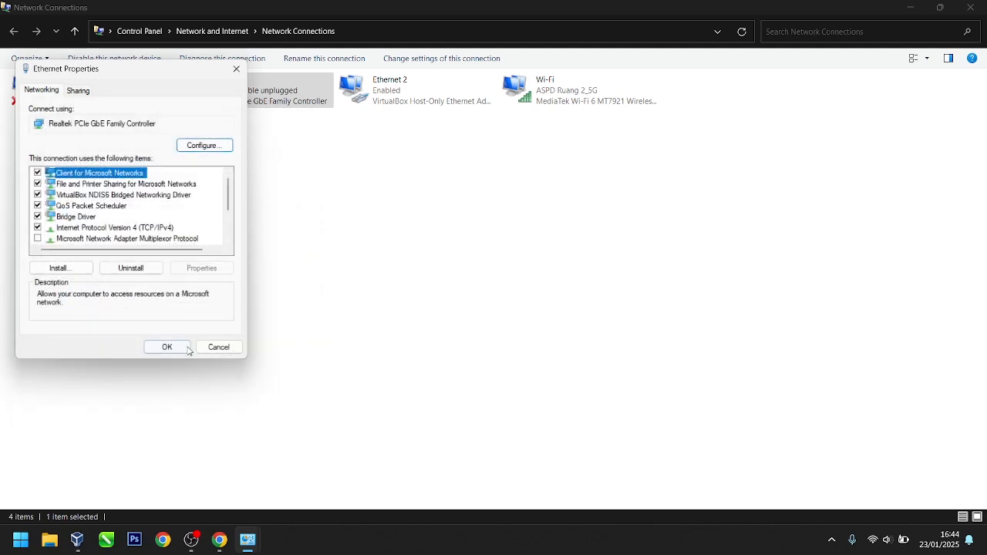
{"action": "left_click", "coordinate": [164, 348]}
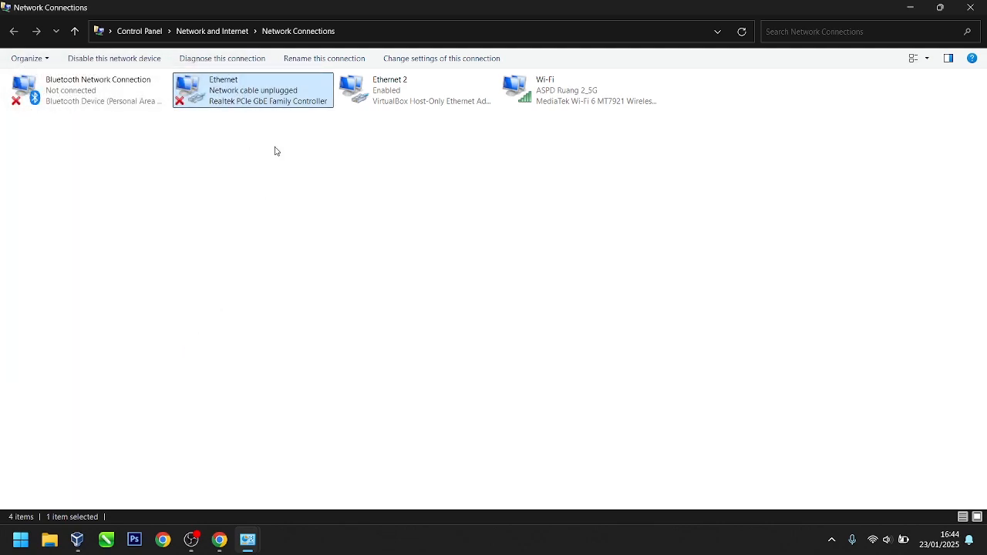
{"action": "left_click", "coordinate": [223, 177]}
{"action": "double_click", "coordinate": [600, 96]}
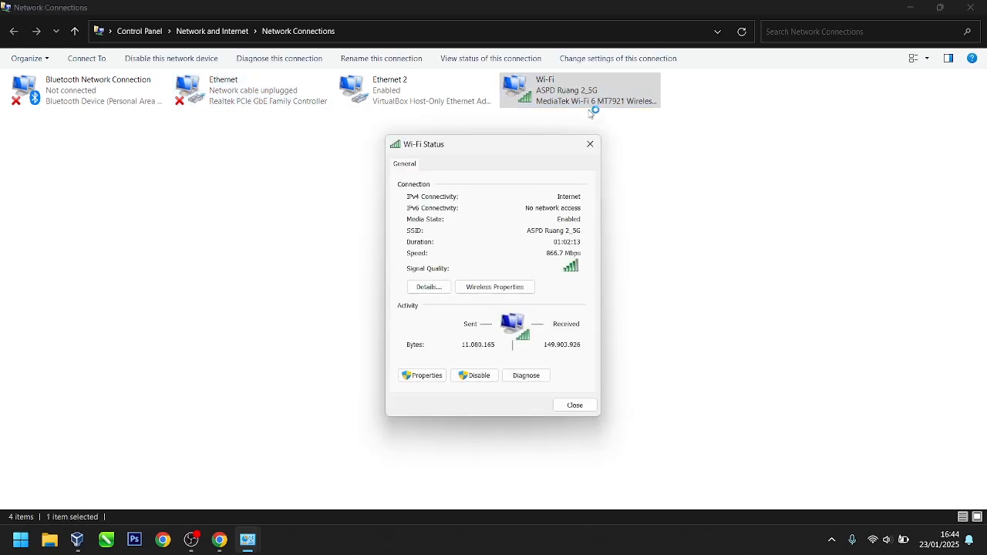
{"action": "left_click", "coordinate": [590, 144]}
{"action": "right_click", "coordinate": [563, 101]}
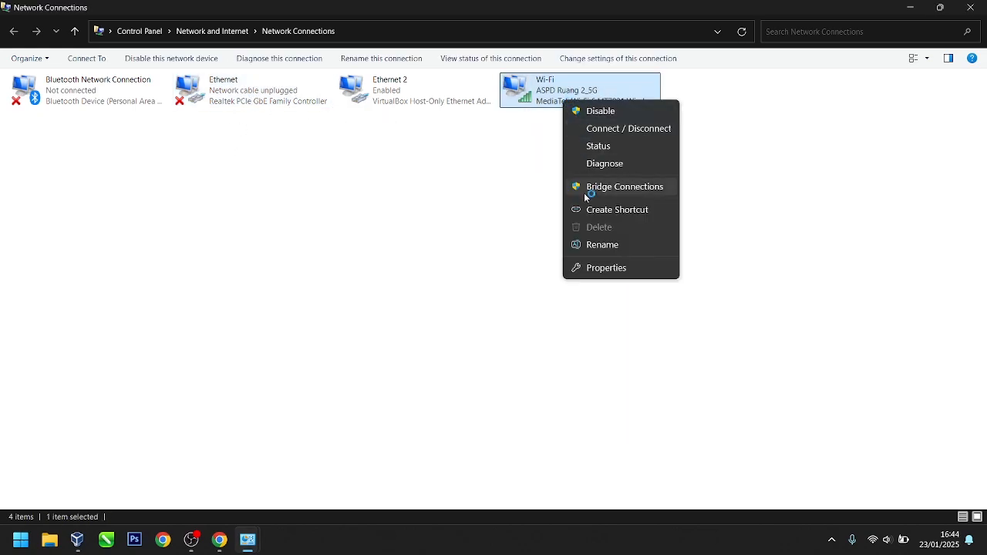
{"action": "left_click", "coordinate": [607, 267]}
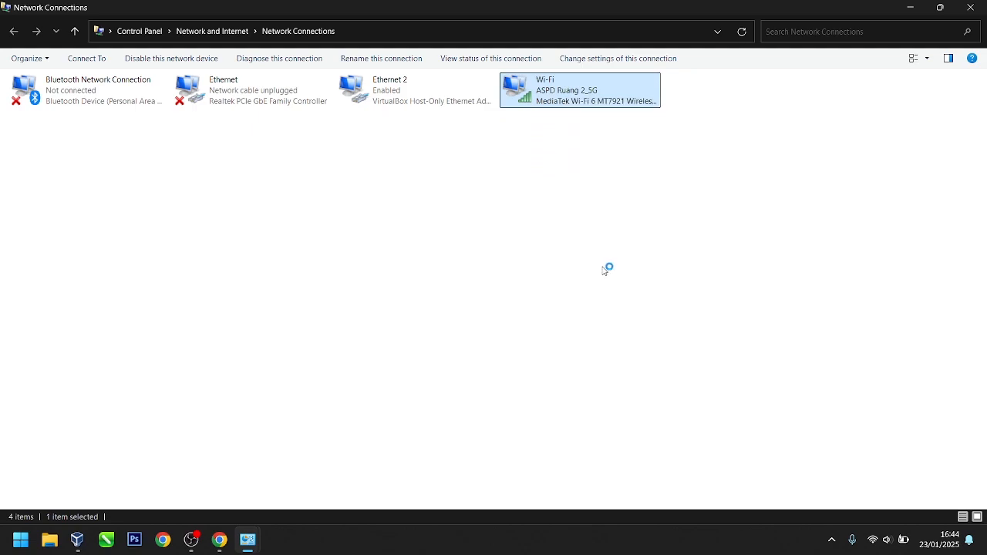
{"action": "double_click", "coordinate": [100, 228]}
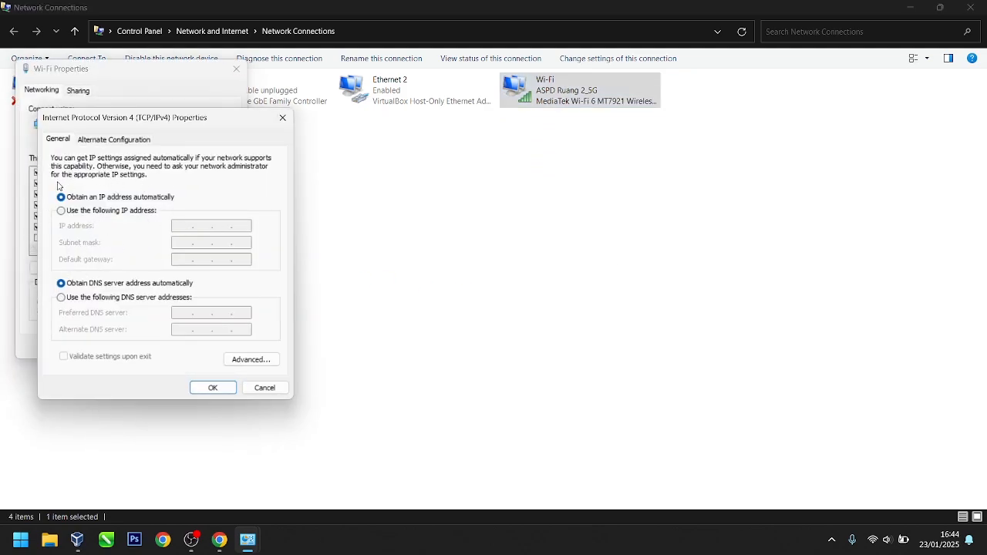
{"action": "left_click", "coordinate": [222, 390]}
{"action": "left_click", "coordinate": [167, 347]}
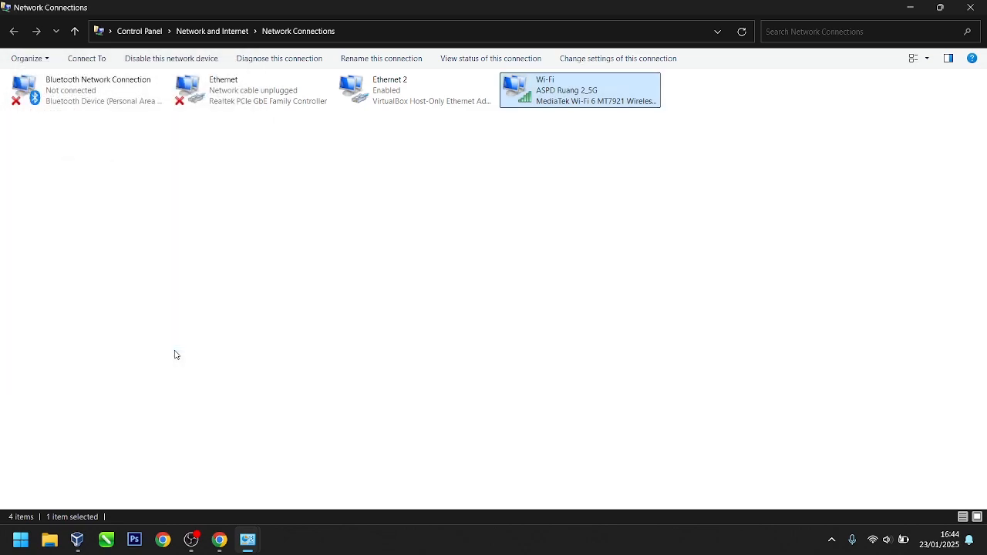
{"action": "left_click", "coordinate": [293, 91]}
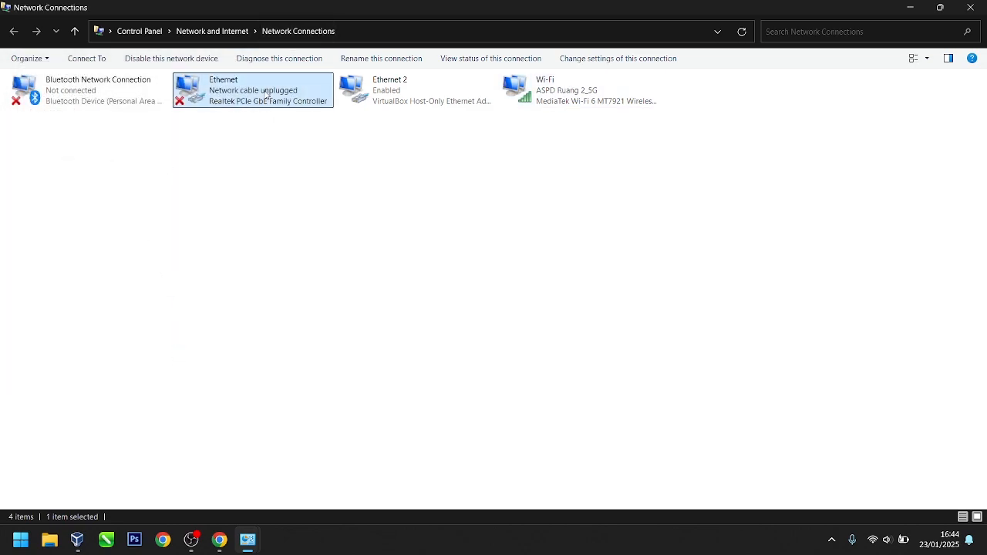
{"action": "left_click", "coordinate": [337, 296]}
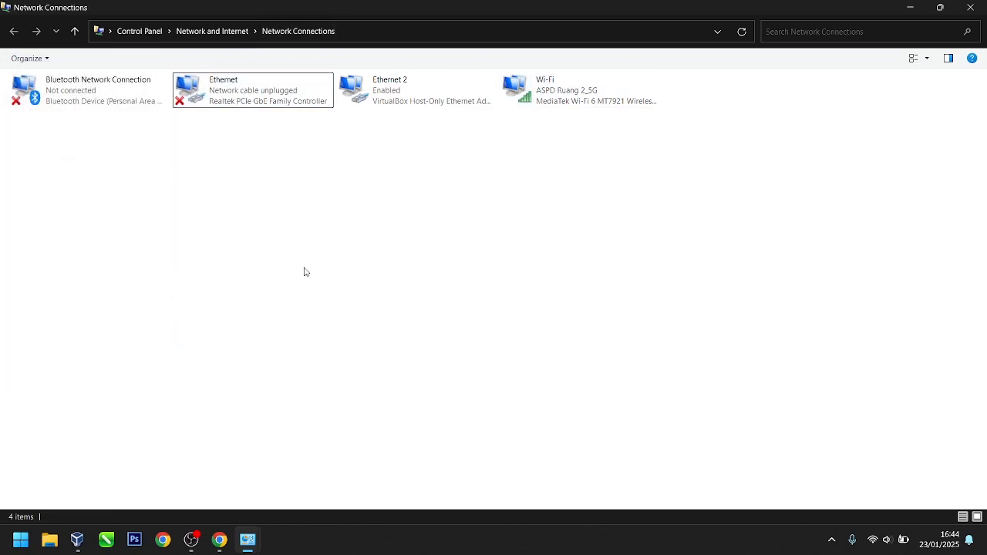
Step: Select the Ethernet connection to confirm it now shows Unidentified network
{"action": "left_click", "coordinate": [231, 80]}
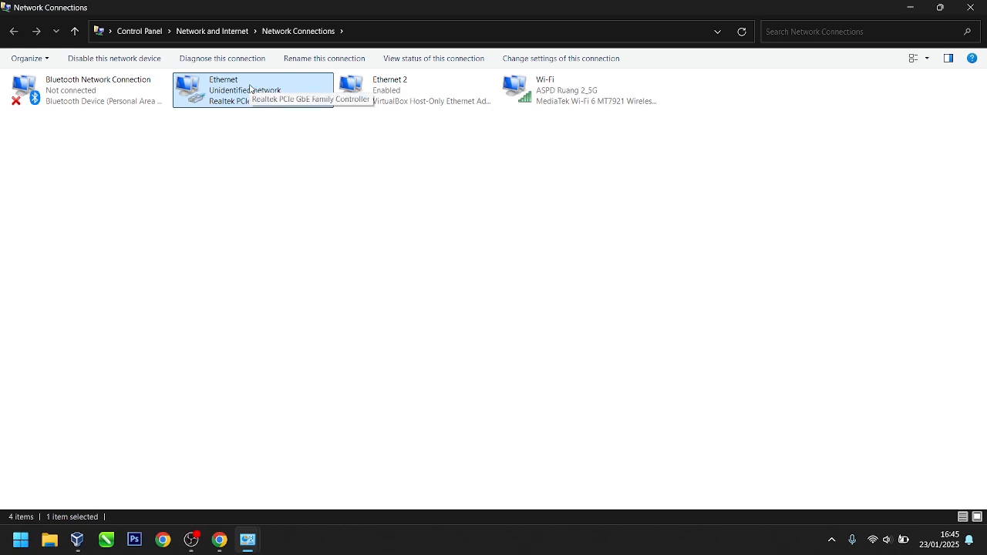
{"action": "left_click", "coordinate": [339, 221]}
{"action": "left_click", "coordinate": [285, 90]}
{"action": "left_click", "coordinate": [312, 215]}
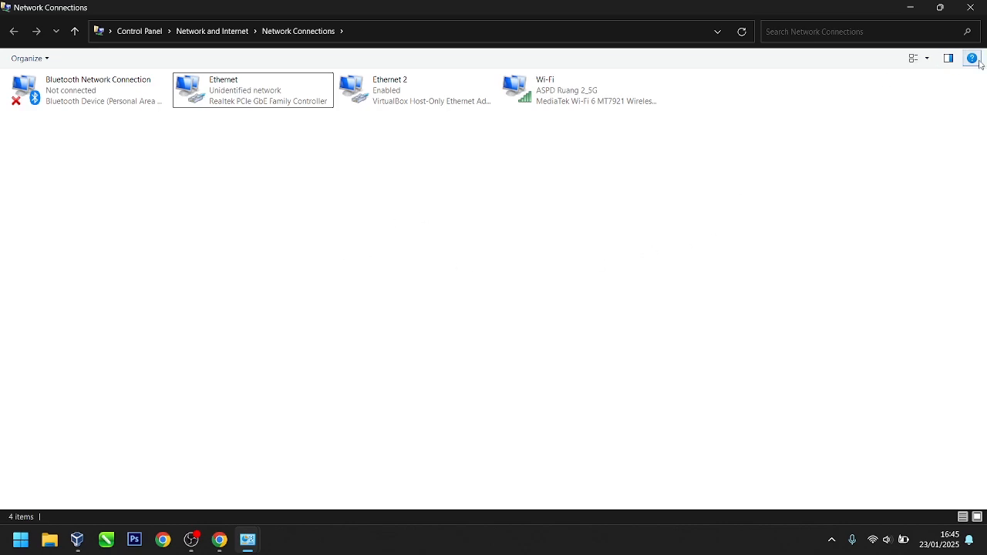
{"action": "left_click_drag", "start_coordinate": [68, 219], "coordinate": [718, 88]}
{"action": "left_click", "coordinate": [414, 251]}
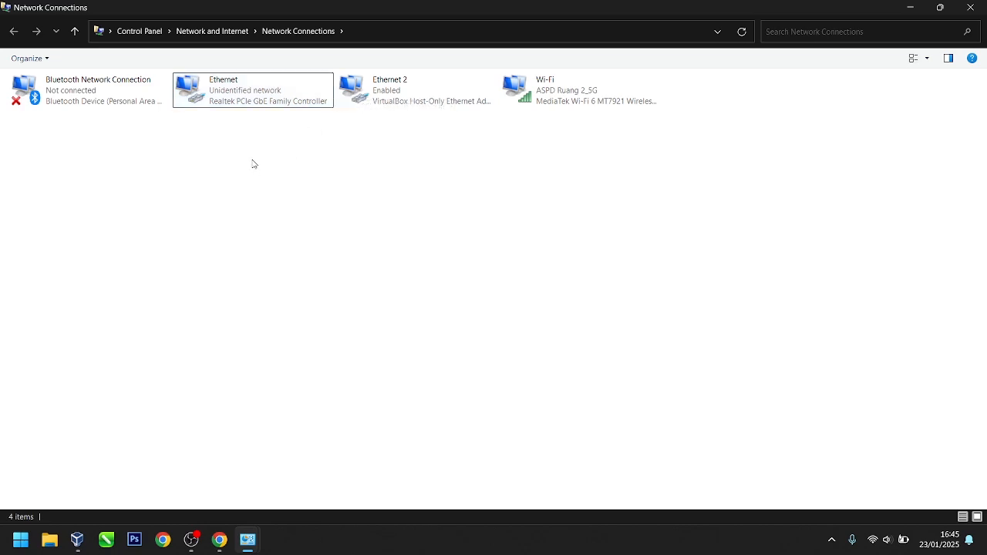
{"action": "double_click", "coordinate": [270, 99]}
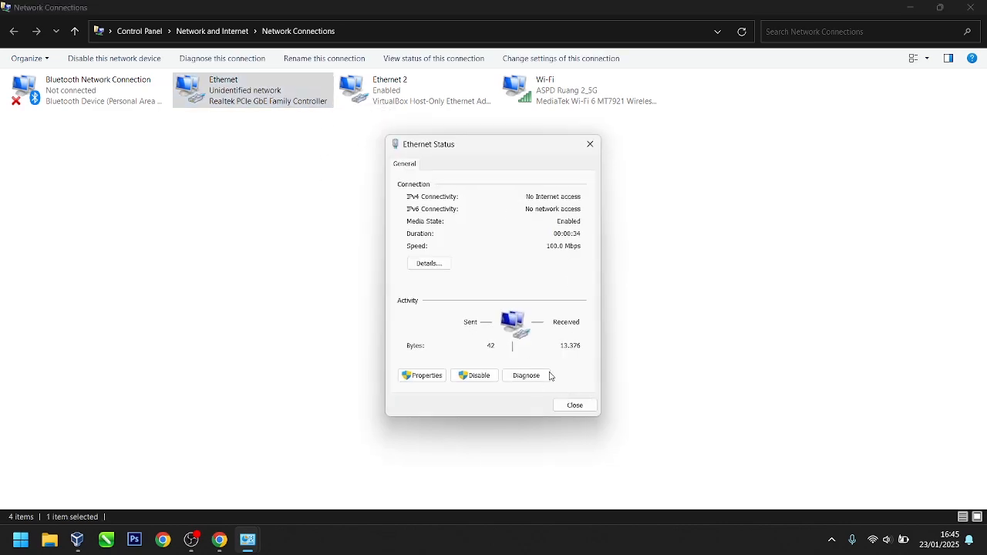
{"action": "left_click", "coordinate": [436, 375]}
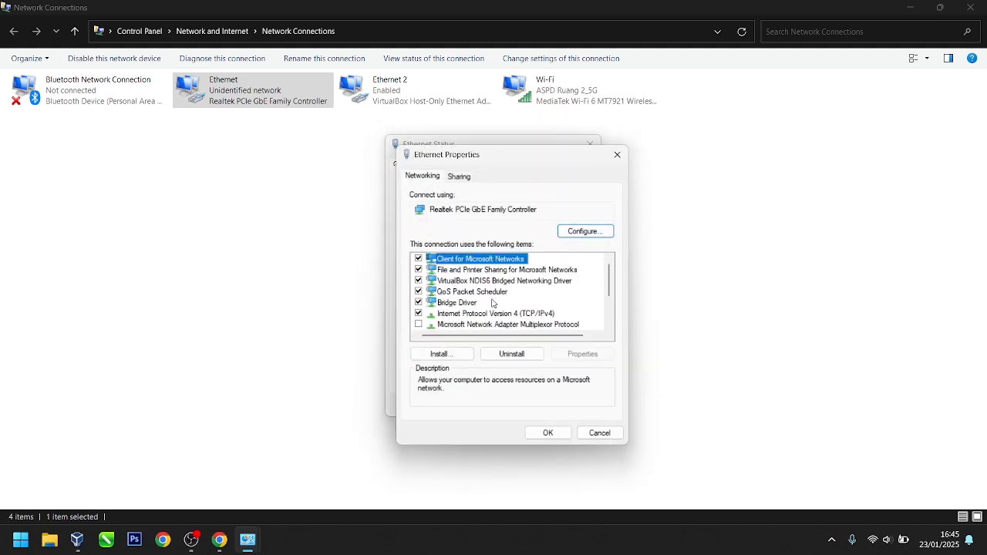
{"action": "double_click", "coordinate": [482, 314]}
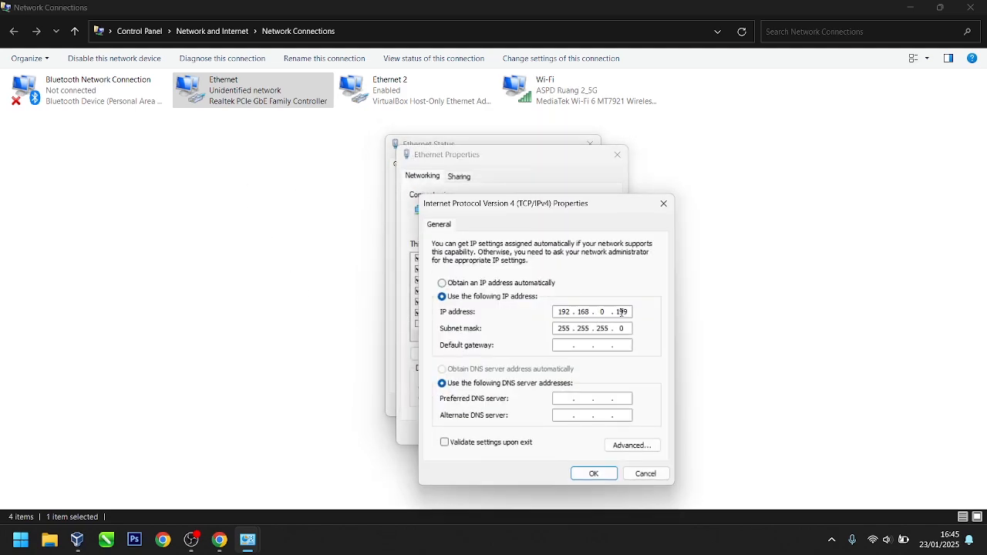
{"action": "double_click", "coordinate": [621, 312]}
{"action": "left_click", "coordinate": [604, 312]}
{"action": "left_click_drag", "start_coordinate": [617, 312], "coordinate": [629, 312]}
{"action": "left_click", "coordinate": [620, 312]}
{"action": "double_click", "coordinate": [620, 312]}
{"action": "type", "text": "100"}
{"action": "key", "text": "BackSpace"}
{"action": "key", "text": "BackSpace"}
{"action": "type", "text": "99"}
{"action": "left_click", "coordinate": [589, 476]}
{"action": "left_click", "coordinate": [547, 433]}
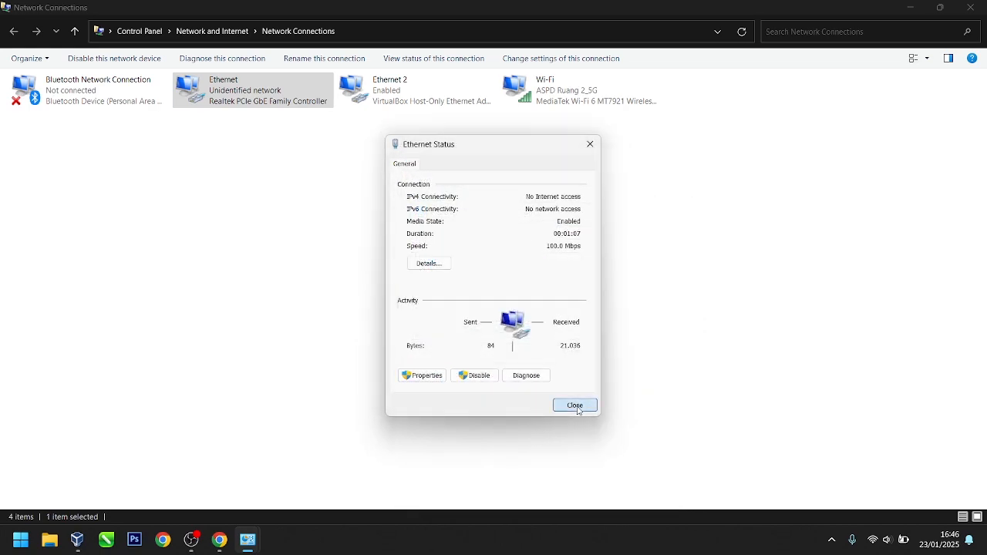
{"action": "left_click", "coordinate": [576, 406]}
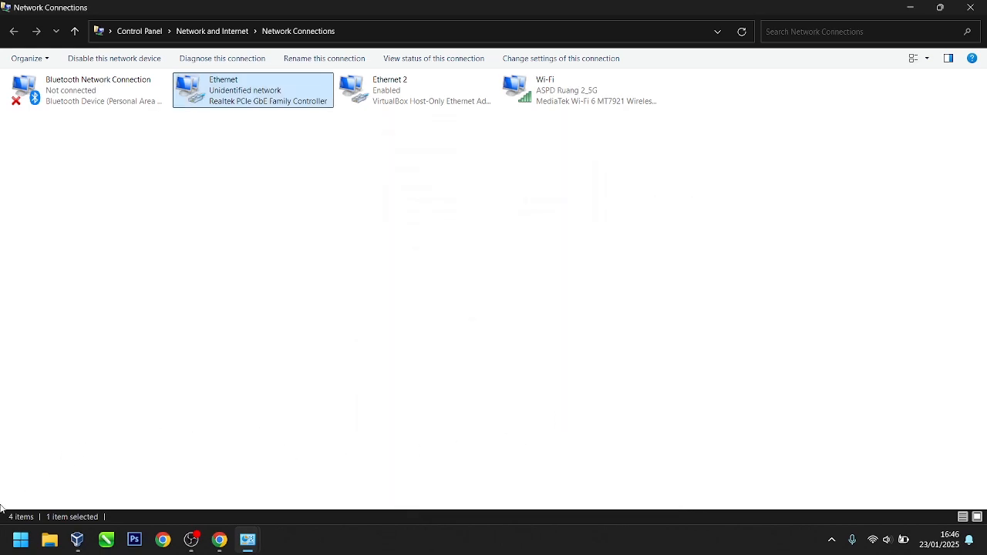
{"action": "left_click", "coordinate": [20, 539]}
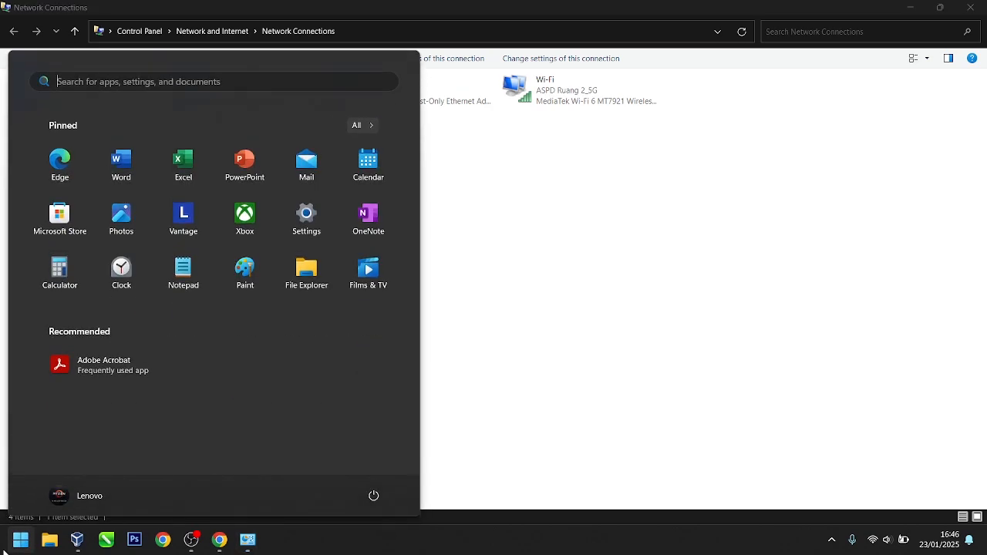
{"action": "type", "text": "cmd"}
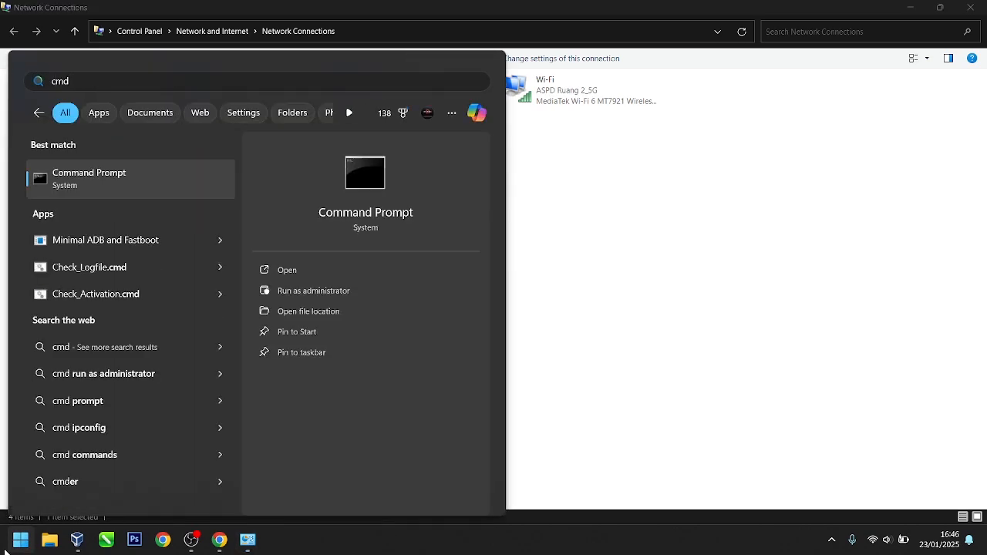
{"action": "key", "text": "Return"}
{"action": "type", "text": "pi"}
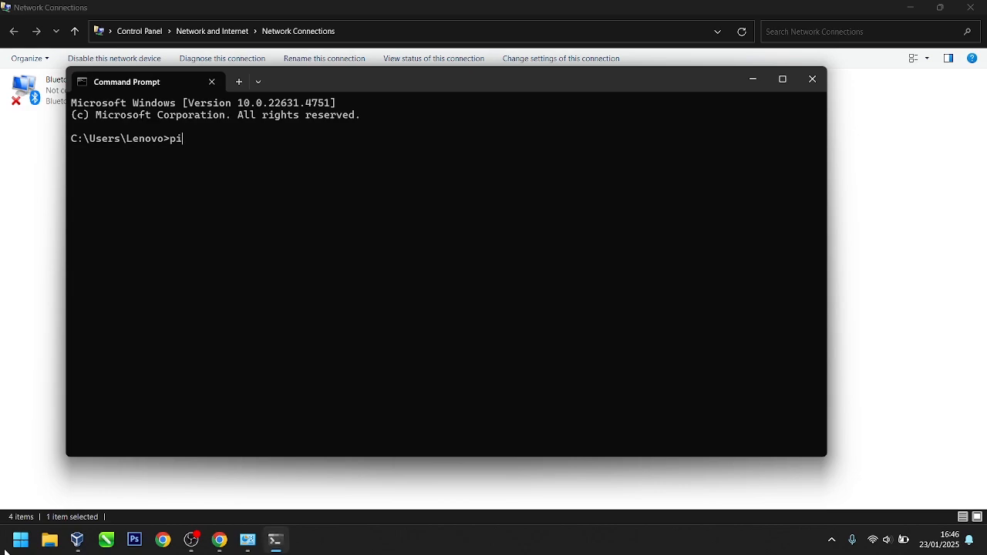
{"action": "type", "text": "ng 192.168.0.100"}
{"action": "key", "text": "Return"}
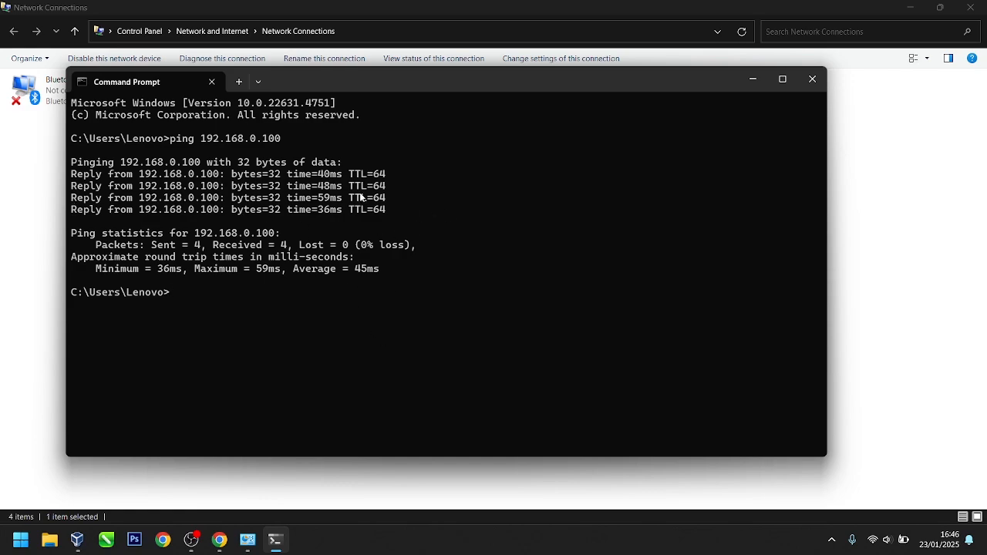
{"action": "left_click", "coordinate": [812, 80]}
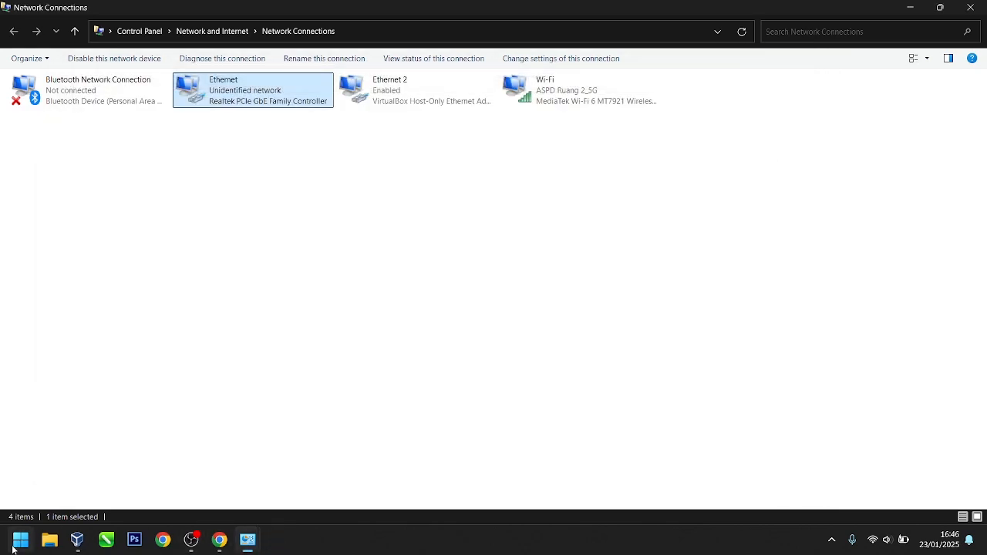
Step: Find Windows Defender Firewall from the Start search and open it maximized
{"action": "left_click", "coordinate": [832, 540]}
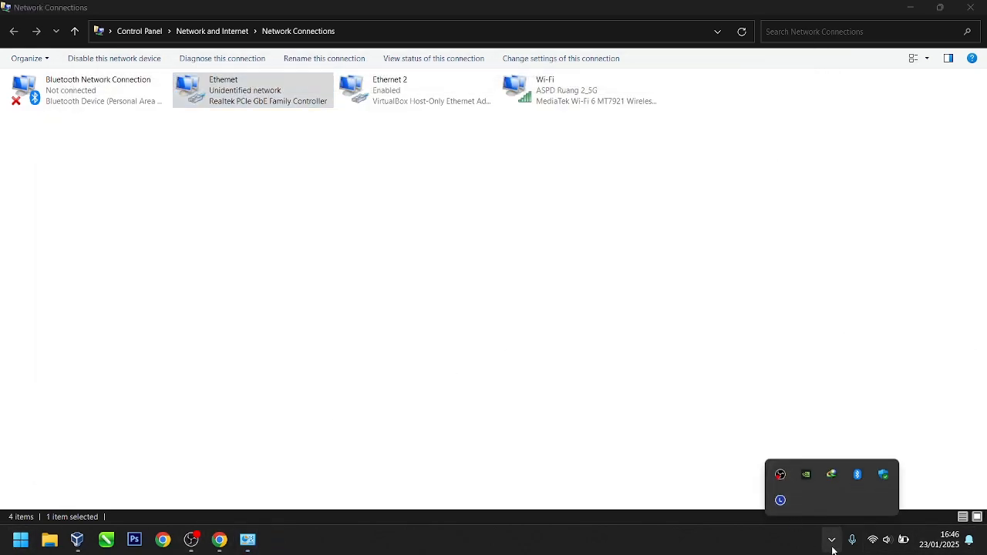
{"action": "left_click", "coordinate": [831, 538]}
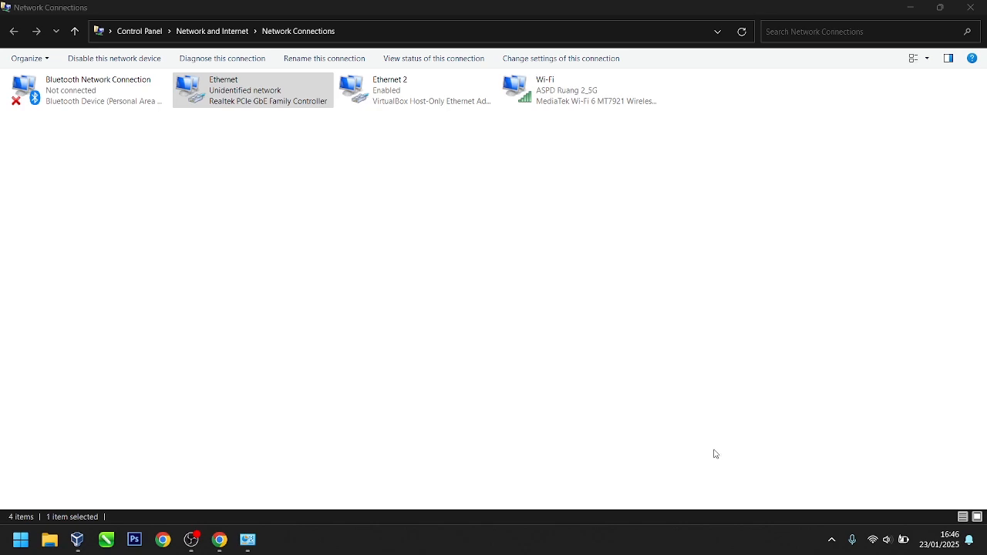
{"action": "left_click", "coordinate": [15, 551]}
{"action": "left_click", "coordinate": [16, 550]}
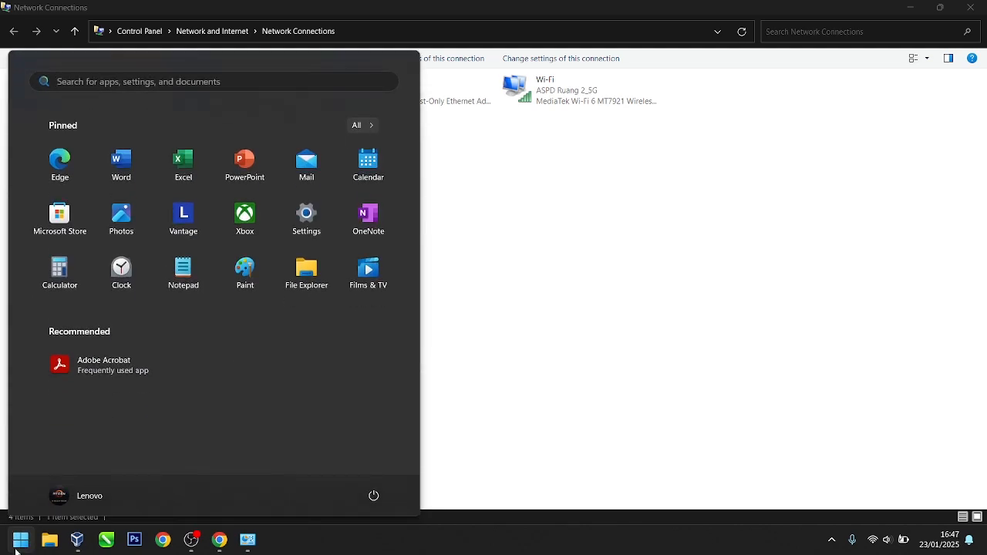
{"action": "type", "text": "wind"}
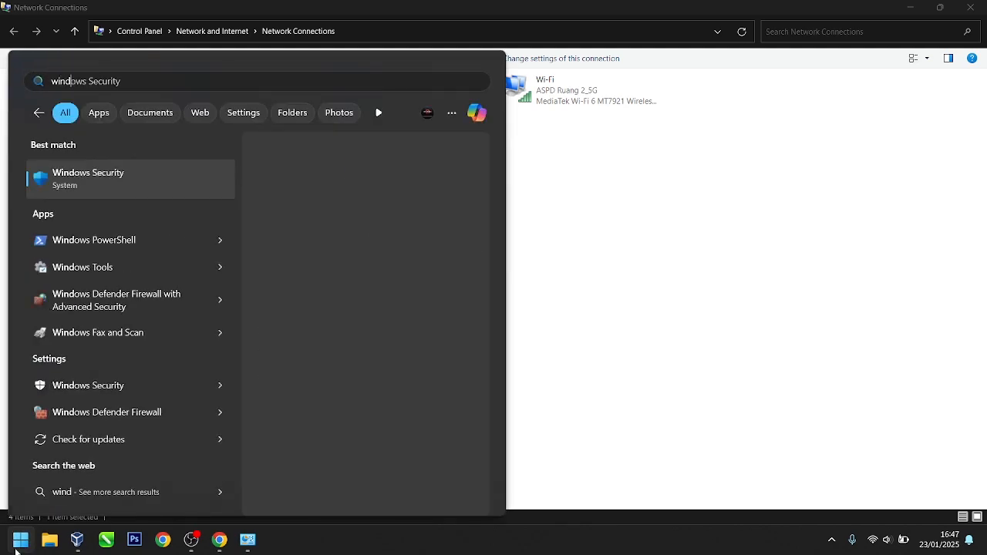
{"action": "type", "text": "ows defe"}
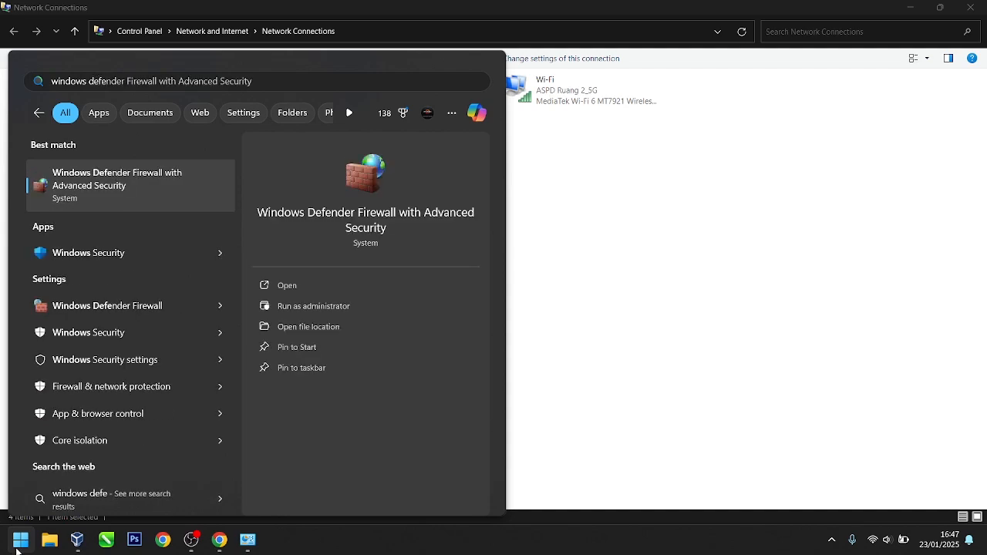
{"action": "left_click", "coordinate": [123, 312]}
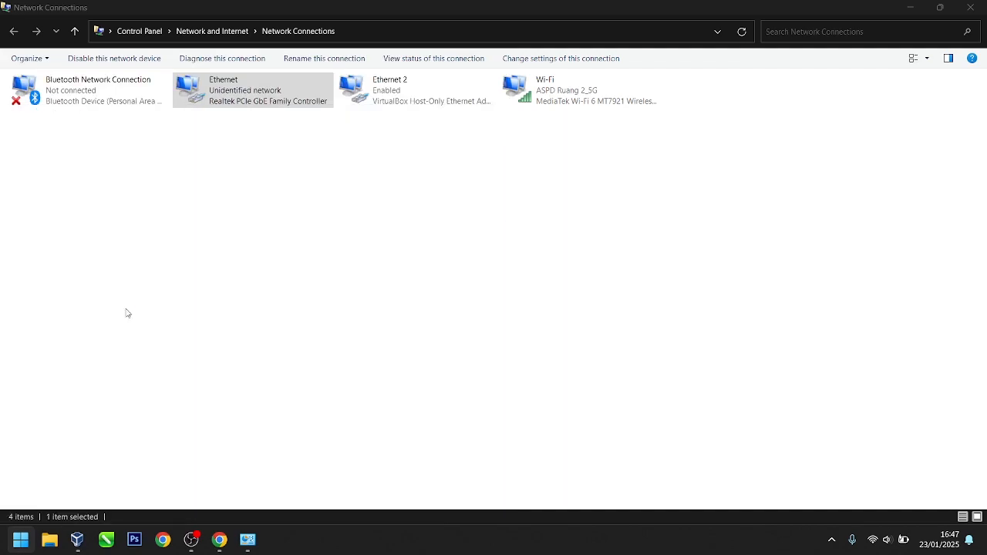
{"action": "left_click", "coordinate": [696, 43]}
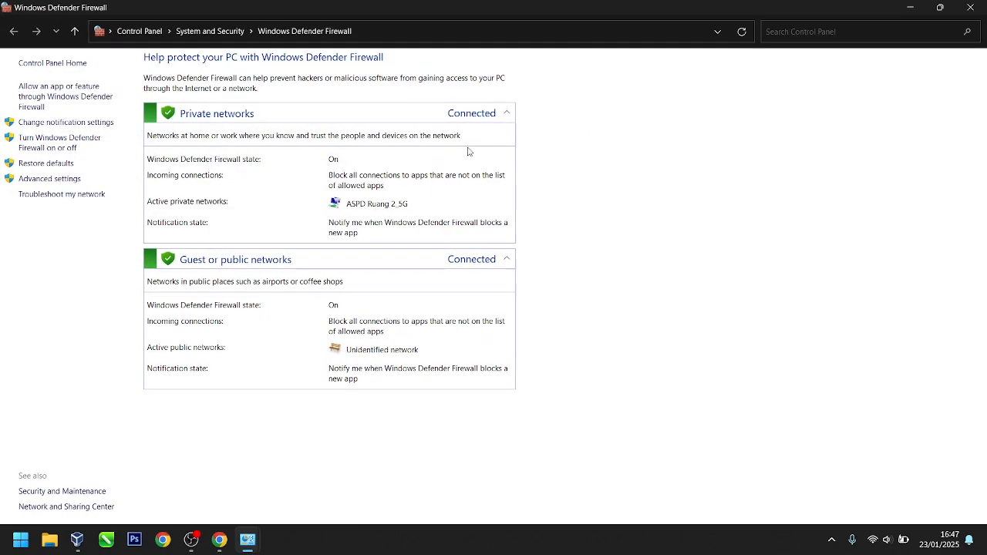
Step: Turn off Windows Defender Firewall for both private and public networks
{"action": "left_click", "coordinate": [74, 145]}
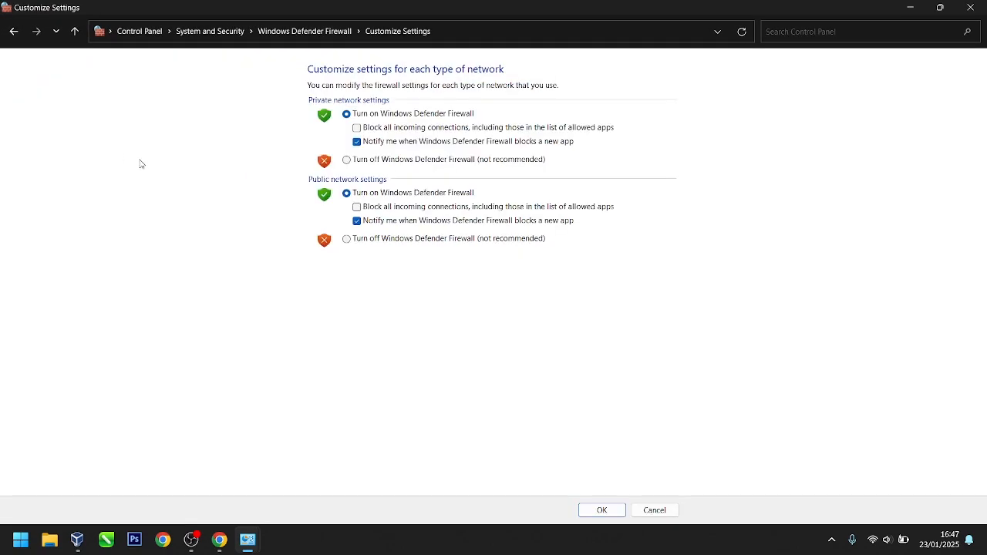
{"action": "left_click", "coordinate": [366, 162]}
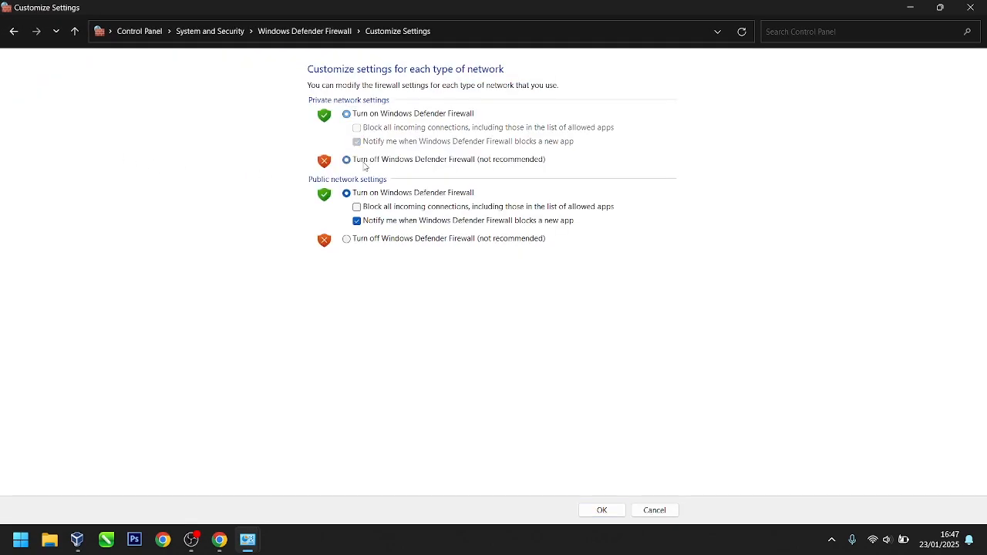
{"action": "left_click", "coordinate": [366, 241]}
{"action": "left_click", "coordinate": [600, 510]}
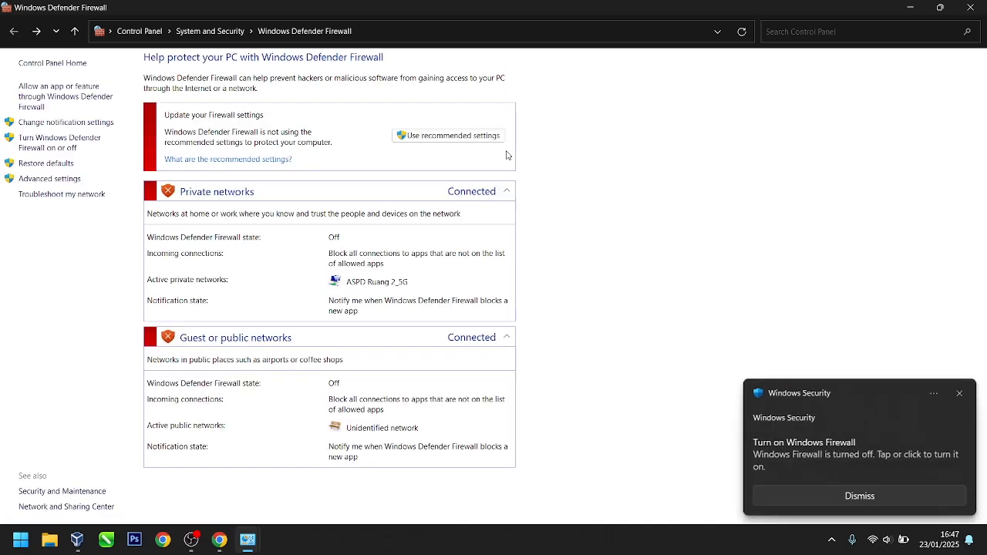
Step: Close the firewall window, refresh Network Connections, and minimize both network windows
{"action": "left_click", "coordinate": [970, 7]}
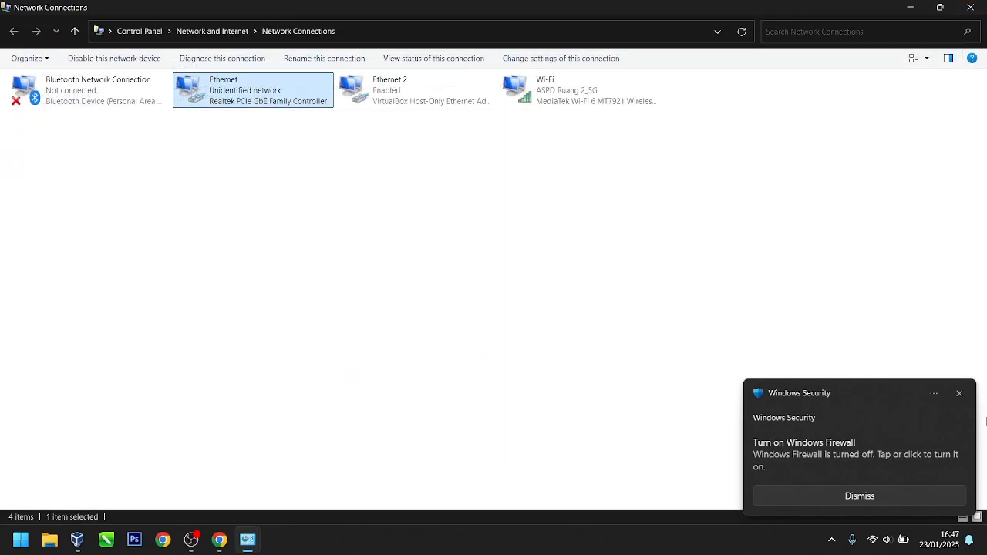
{"action": "left_click", "coordinate": [960, 394]}
{"action": "right_click", "coordinate": [487, 227]}
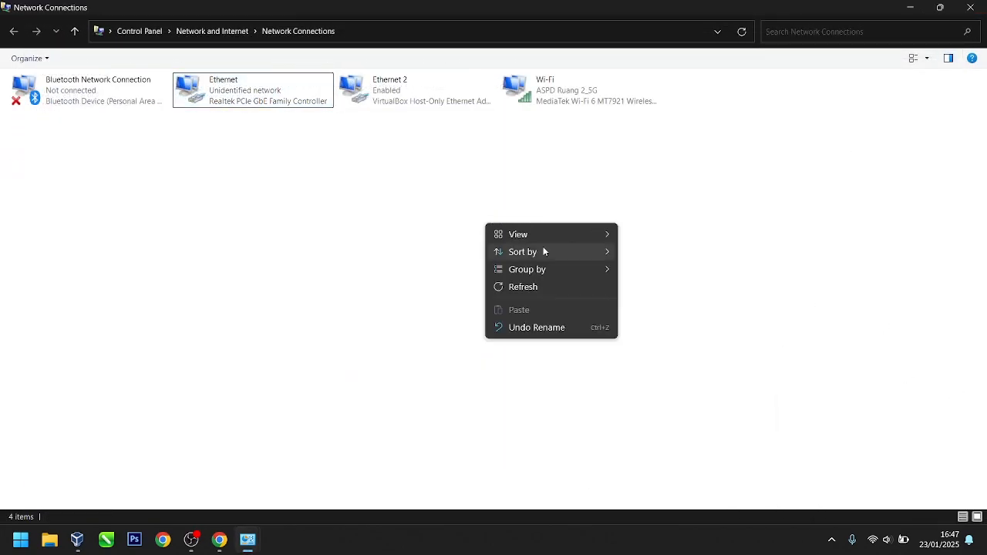
{"action": "left_click", "coordinate": [545, 287]}
{"action": "left_click_drag", "start_coordinate": [212, 170], "coordinate": [605, 77]}
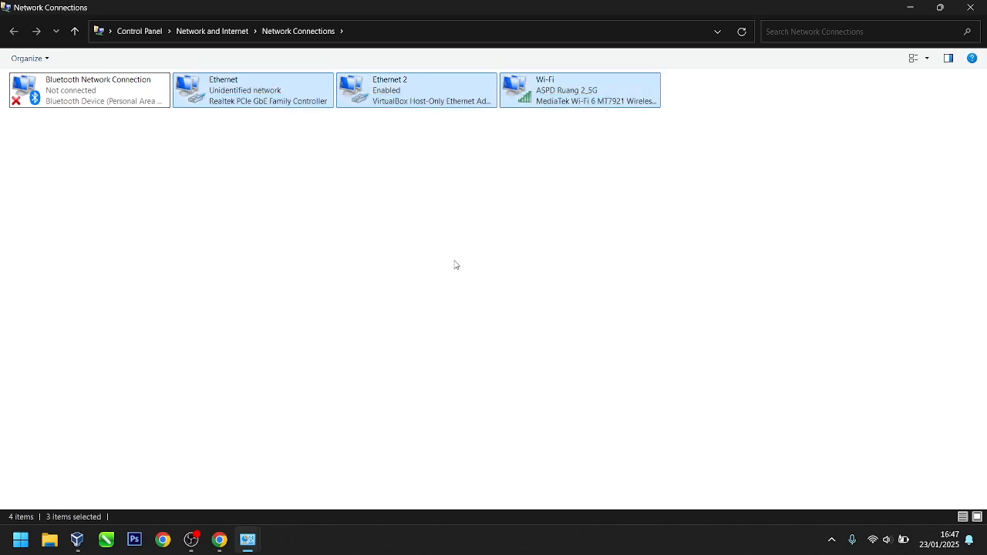
{"action": "left_click_drag", "start_coordinate": [189, 126], "coordinate": [539, 316]}
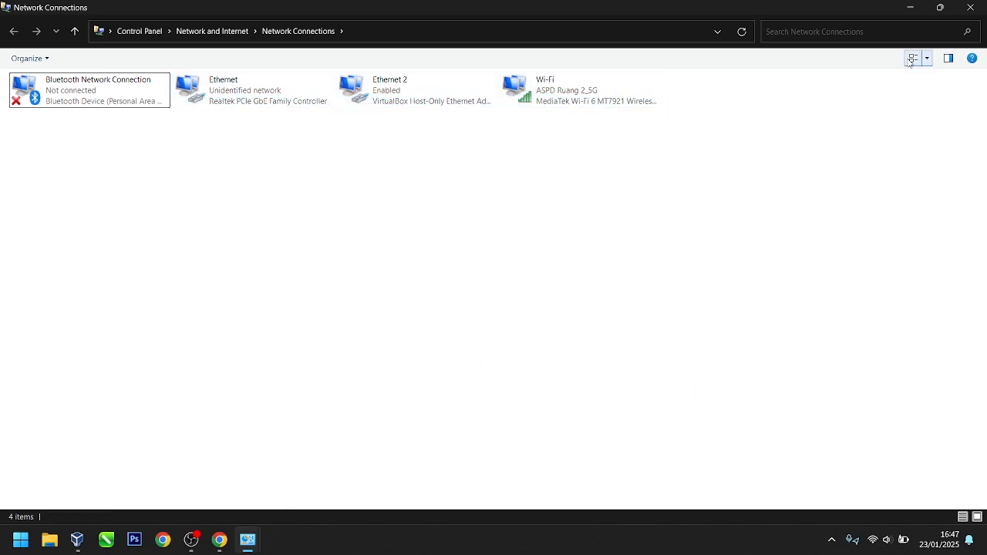
{"action": "left_click", "coordinate": [914, 6]}
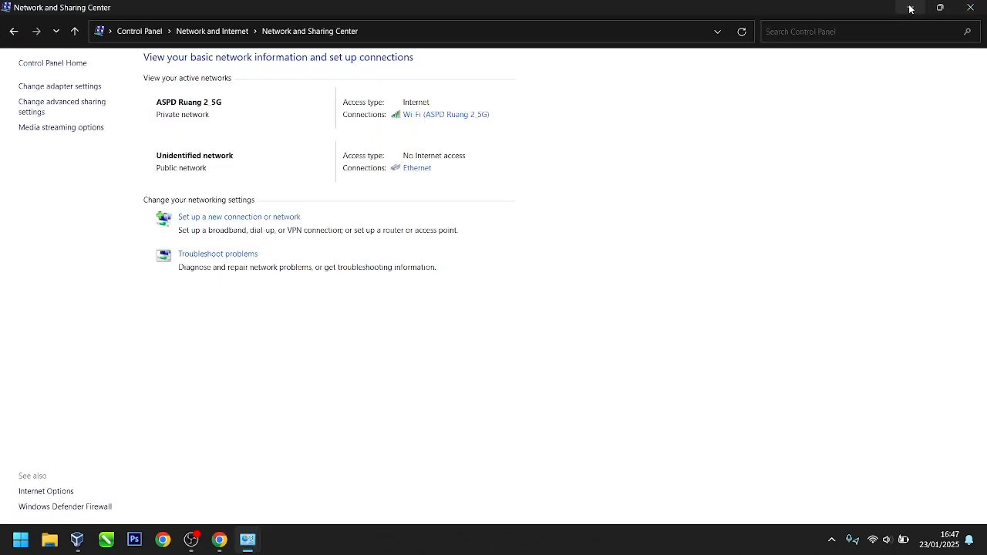
{"action": "left_click", "coordinate": [909, 8]}
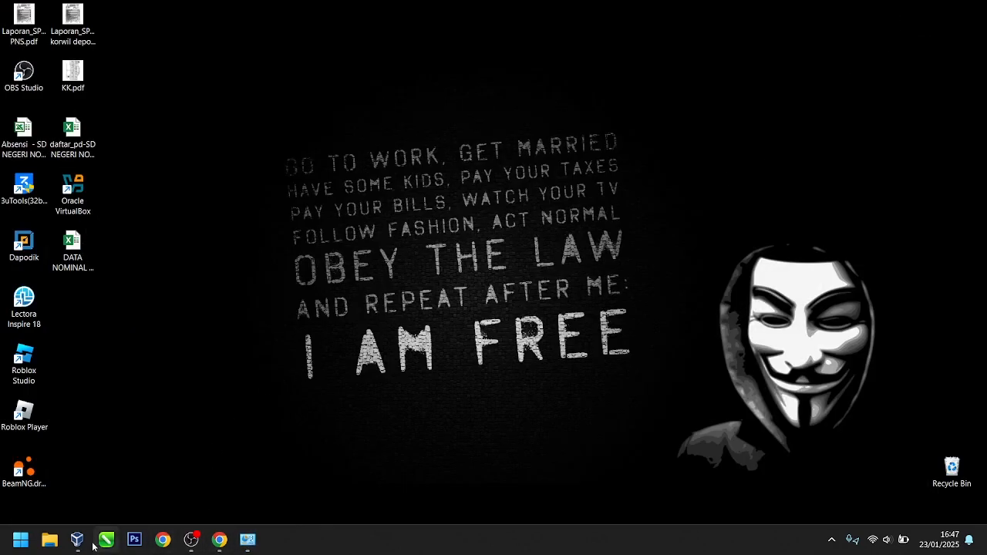
Step: Start the Simulasi ASPDBK Sleman 2025 VM, then minimize it and VirtualBox Manager
{"action": "left_click", "coordinate": [77, 539]}
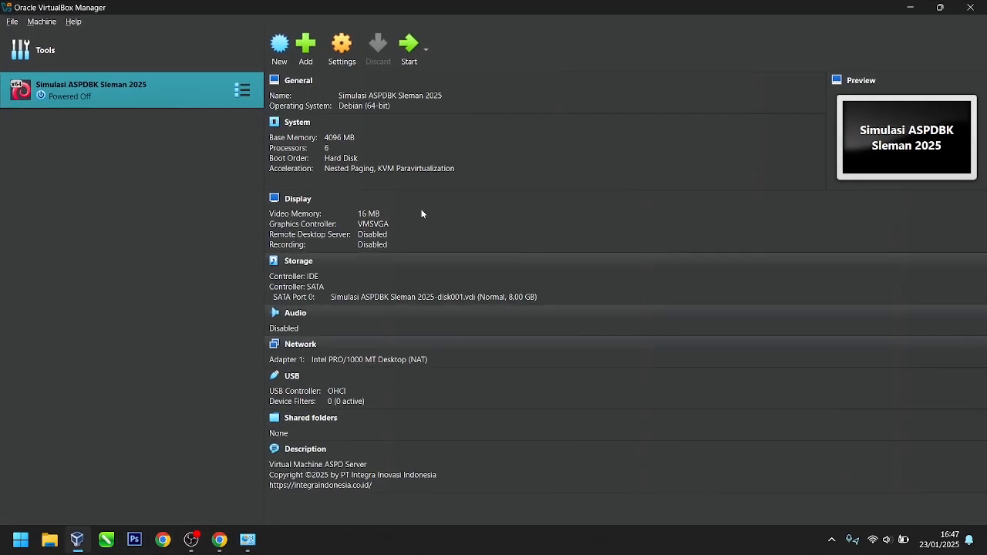
{"action": "right_click", "coordinate": [201, 92]}
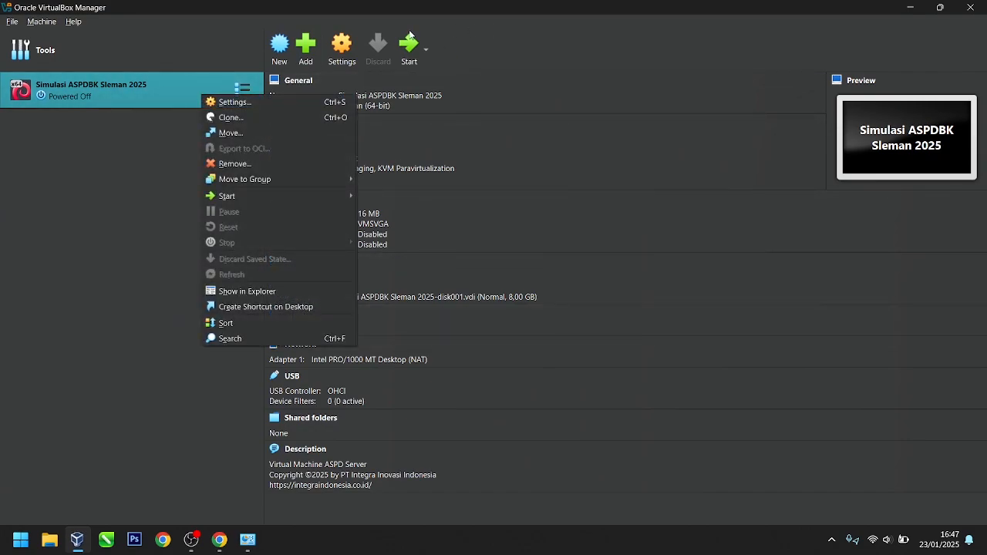
{"action": "left_click", "coordinate": [409, 40]}
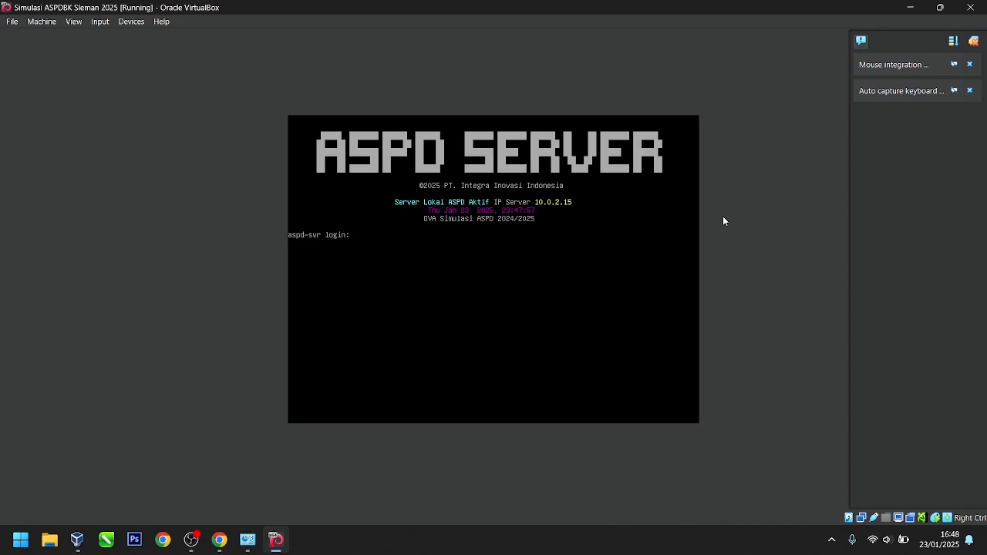
{"action": "left_click", "coordinate": [910, 10]}
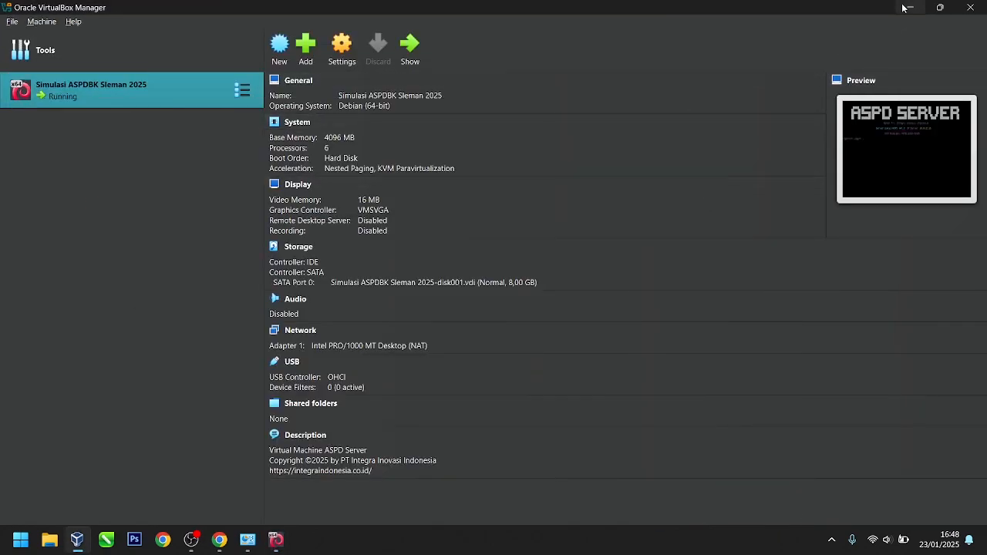
{"action": "left_click", "coordinate": [912, 7]}
Step: Refresh the desktop, then load 192.168.0.199/reg in Google Chrome
{"action": "right_click", "coordinate": [283, 195]}
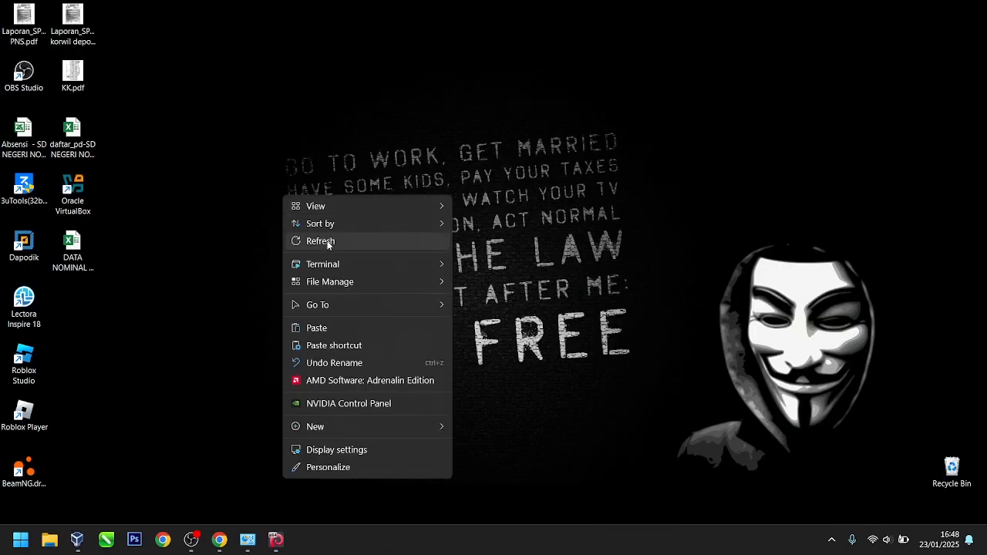
{"action": "left_click", "coordinate": [327, 241]}
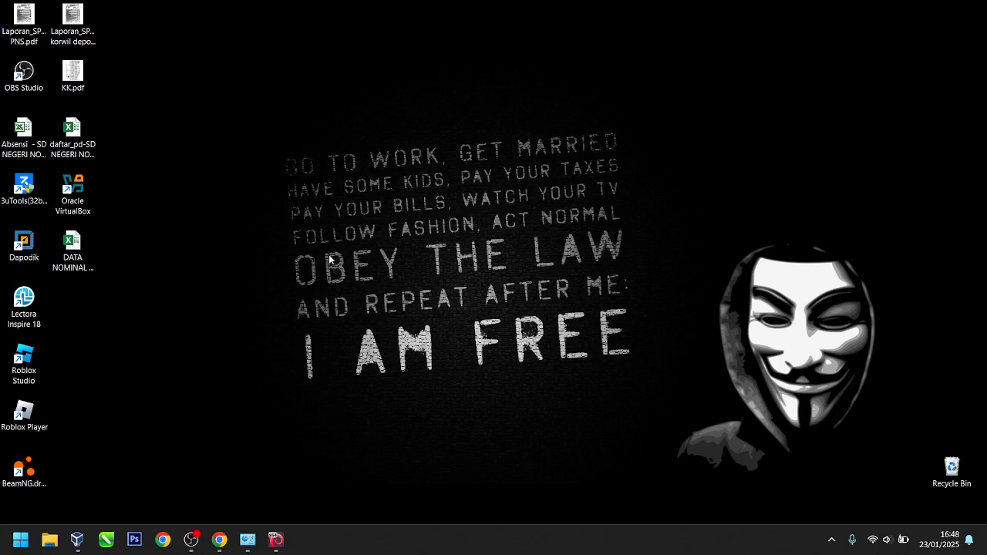
{"action": "left_click", "coordinate": [163, 539]}
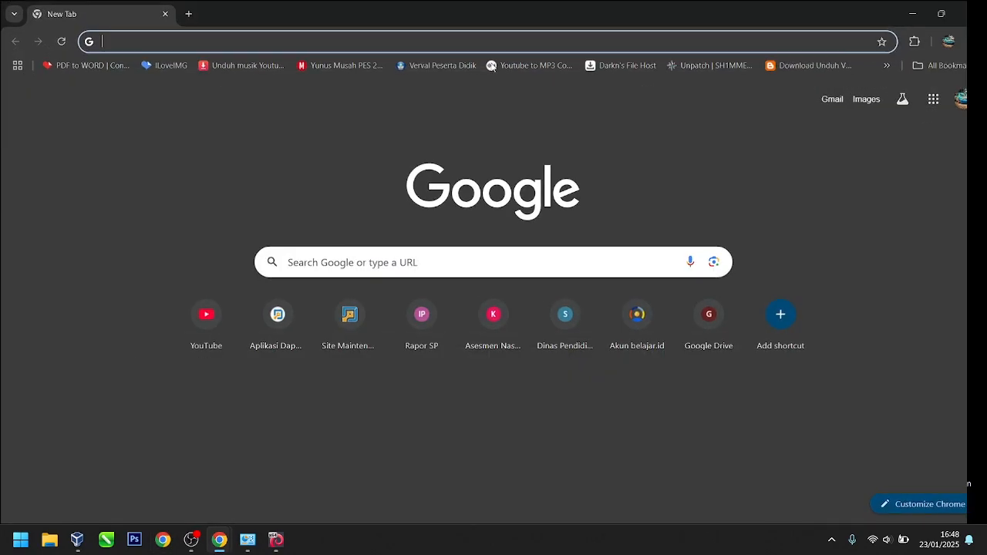
{"action": "left_click", "coordinate": [110, 40]}
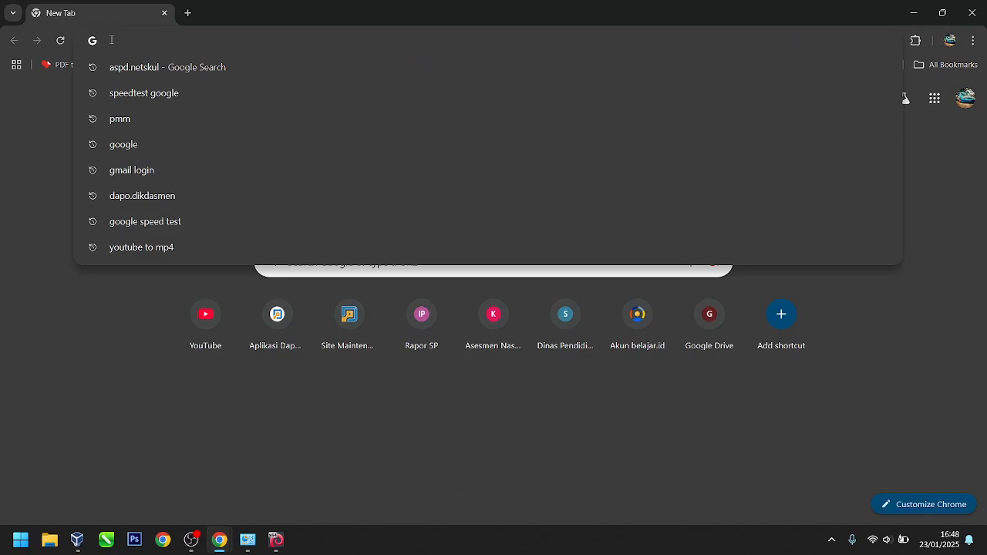
{"action": "type", "text": "192"}
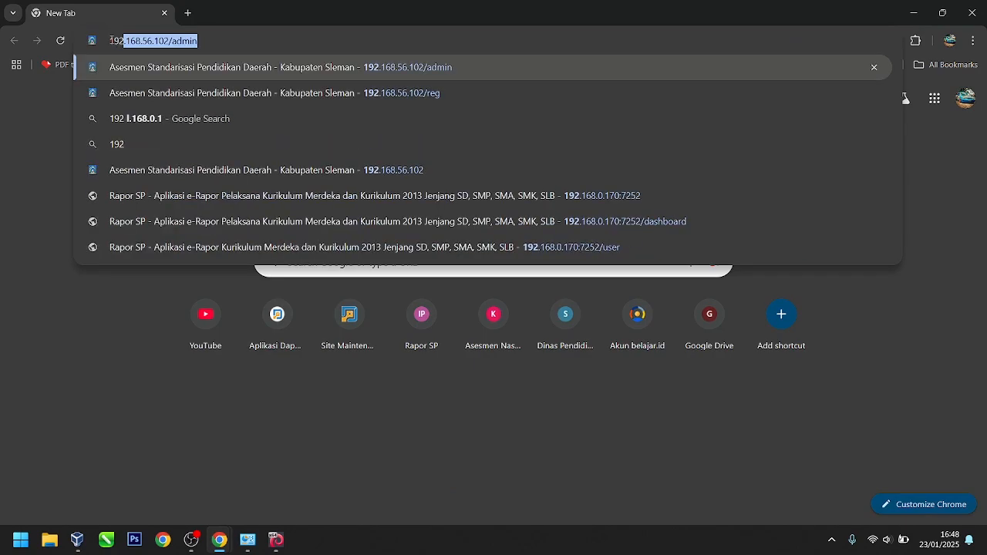
{"action": "key", "text": "End"}
{"action": "key", "text": "shift+Left"}
{"action": "key", "text": "shift+Left"}
{"action": "key", "text": "shift+Left"}
{"action": "key", "text": "shift+Left"}
{"action": "key", "text": "shift+Left"}
{"action": "key", "text": "shift+Left"}
{"action": "key", "text": "shift+Left"}
{"action": "key", "text": "shift+Left"}
{"action": "key", "text": "shift+Left"}
{"action": "key", "text": "shift+Left"}
{"action": "key", "text": "shift+Left"}
{"action": "key", "text": "shift+Left"}
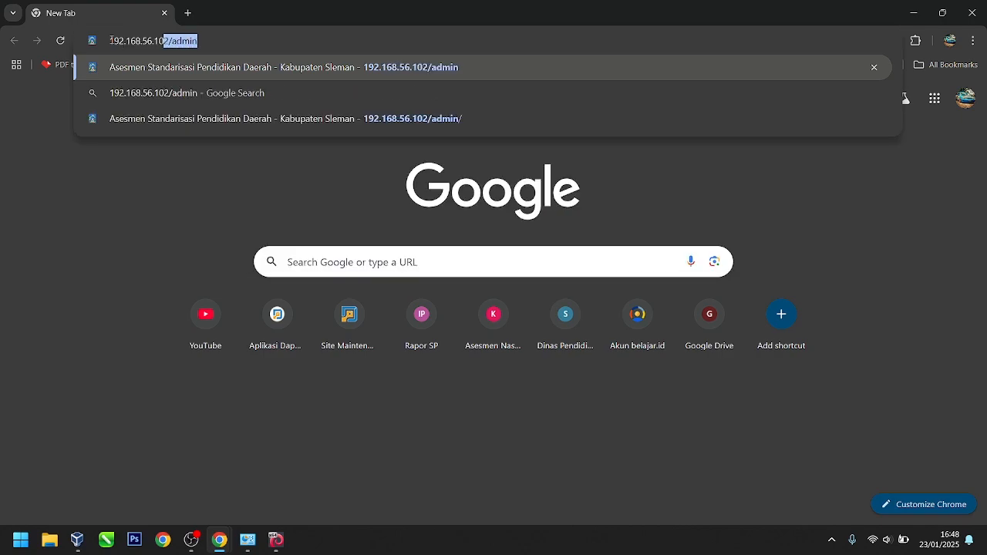
{"action": "type", "text": "0"}
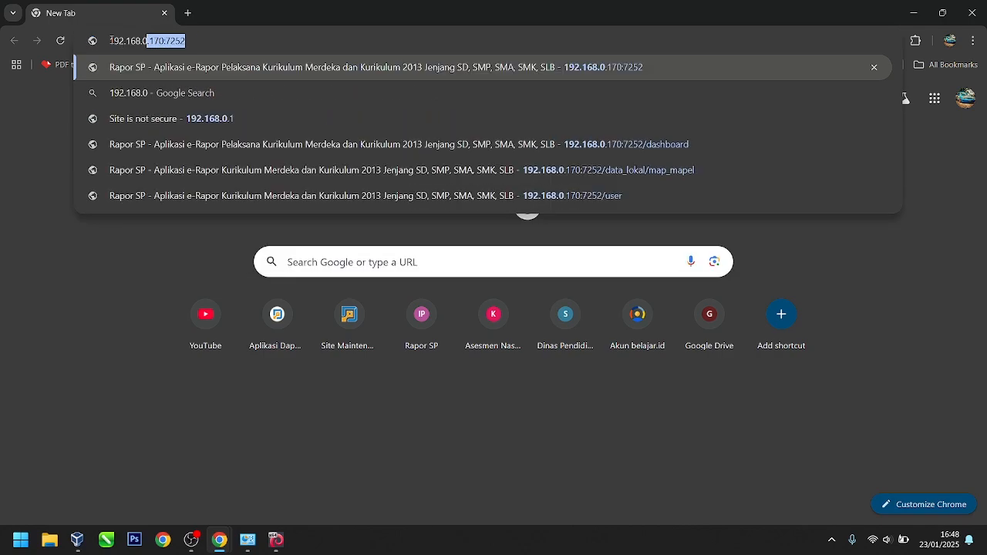
{"action": "type", "text": ".199"}
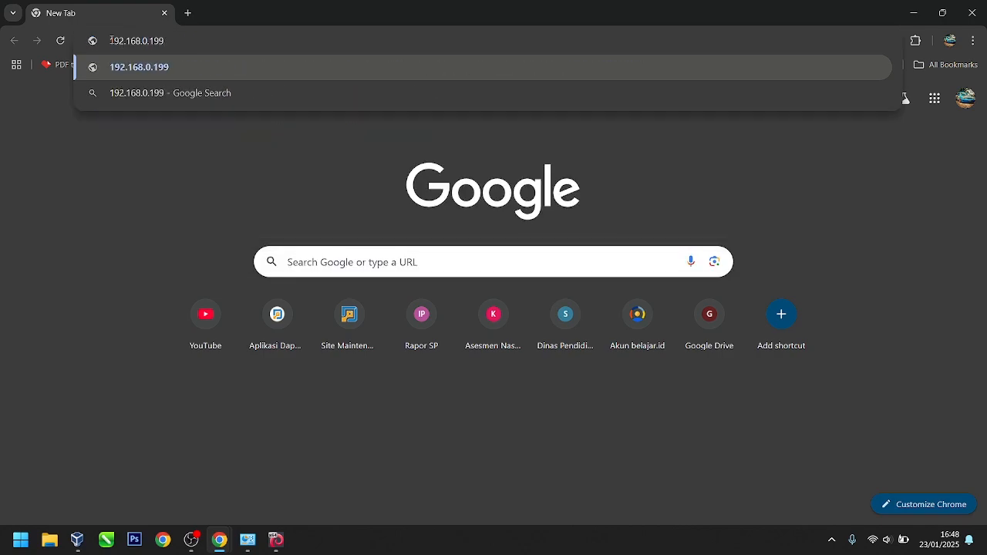
{"action": "type", "text": "/re"}
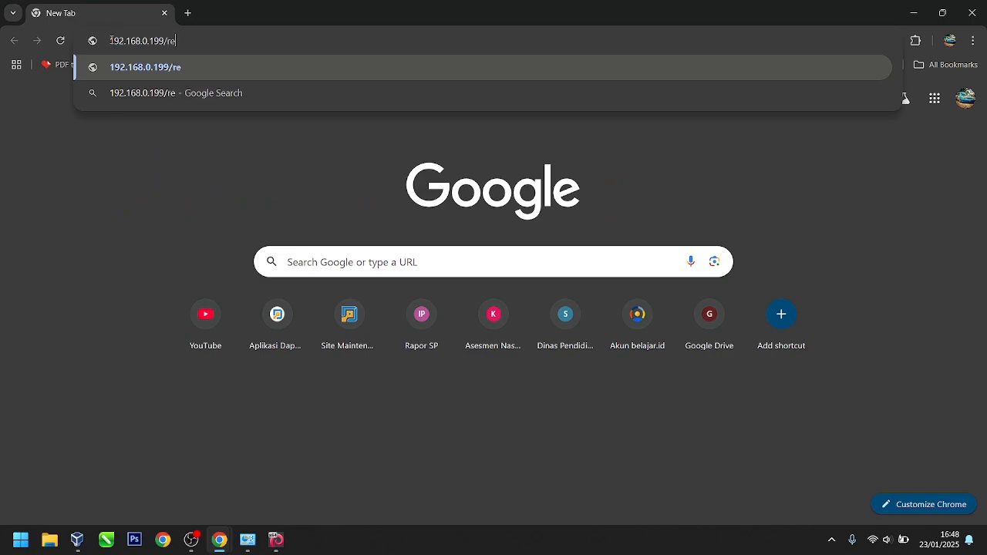
{"action": "type", "text": "g"}
{"action": "key", "text": "Return"}
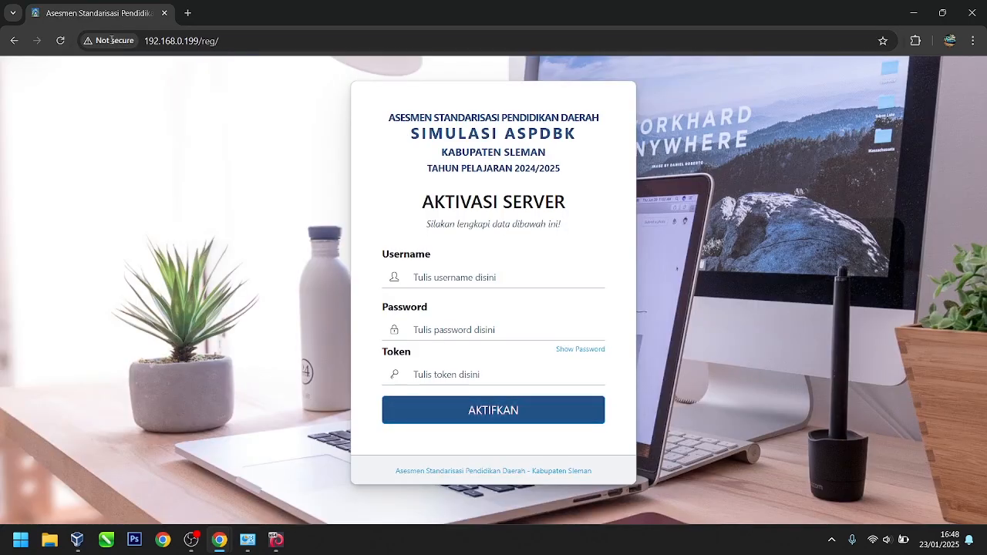
Step: Fill the activation username from the saved autofill entry and type the account password
{"action": "left_click", "coordinate": [460, 275]}
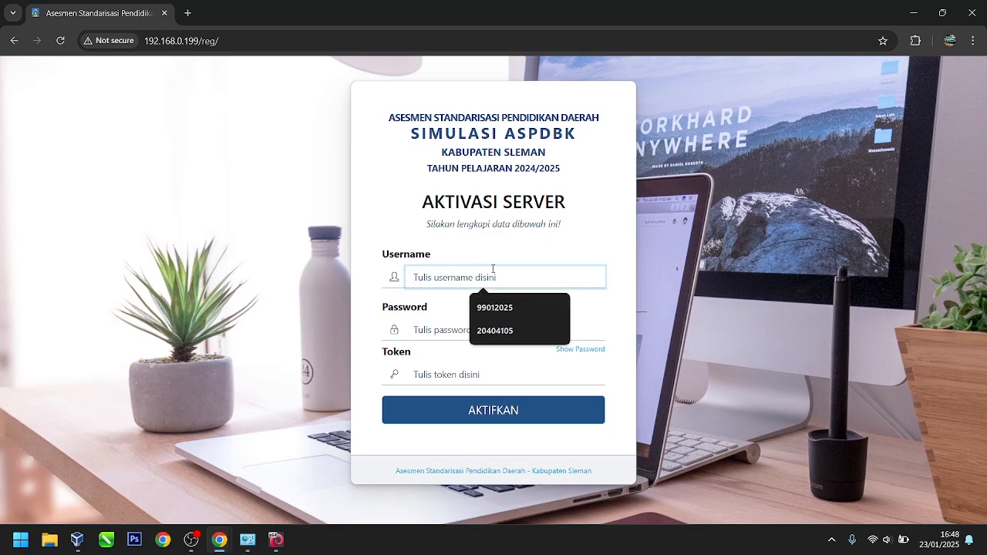
{"action": "left_click", "coordinate": [503, 309]}
{"action": "left_click", "coordinate": [476, 328]}
{"action": "type", "text": "••"}
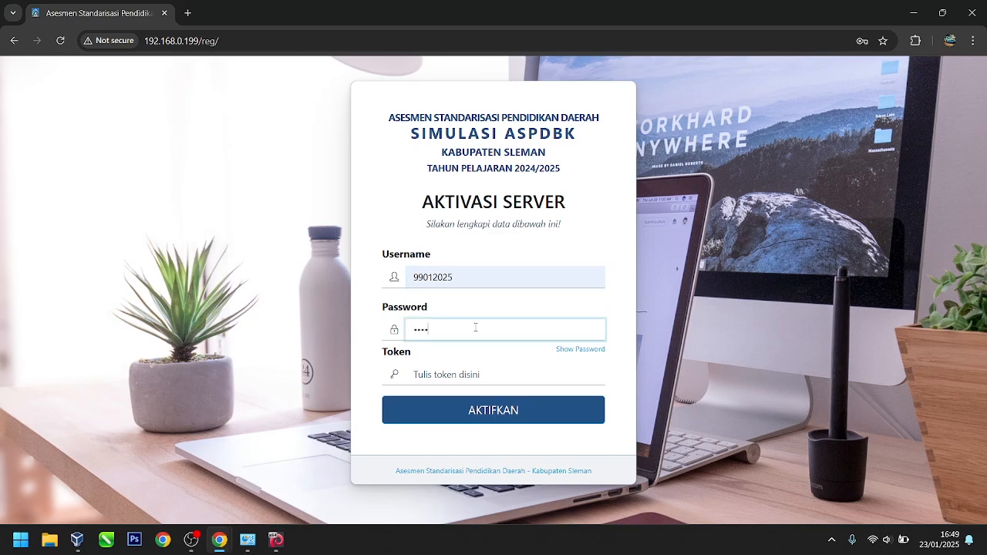
{"action": "type", "text": "•••••"}
{"action": "left_click", "coordinate": [458, 371]}
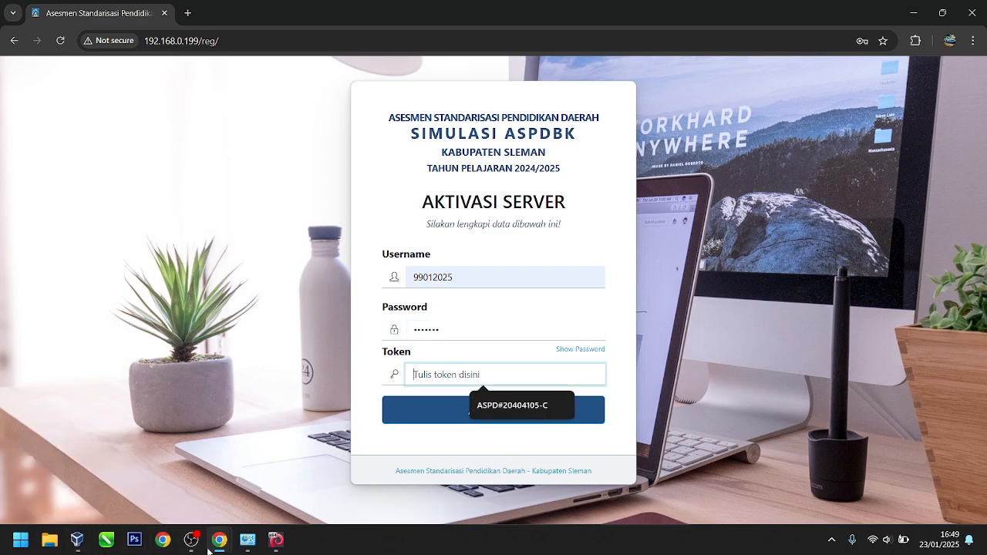
Step: Bring up the CBT-ASPD Sleman portal and show the school's Server-A details
{"action": "mouse_move", "coordinate": [220, 551]}
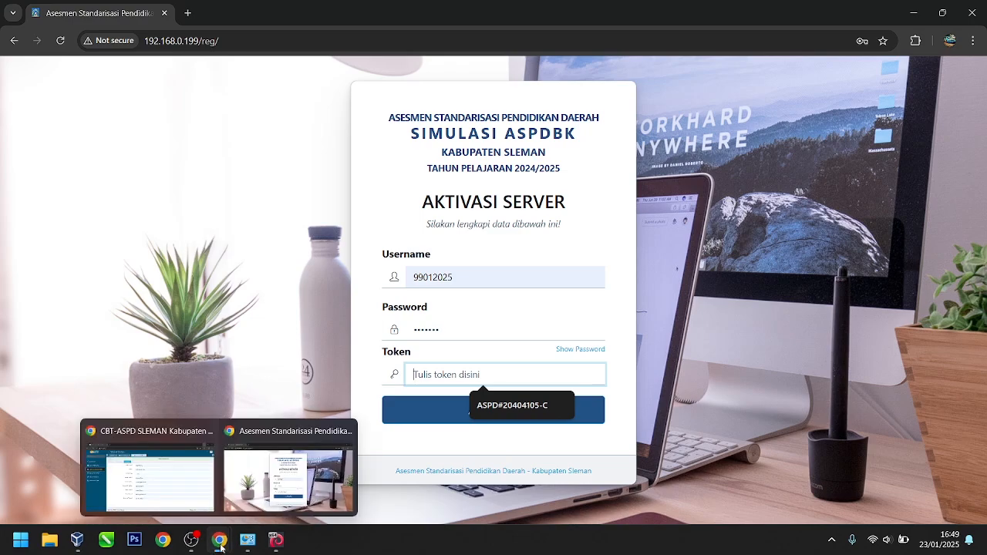
{"action": "left_click", "coordinate": [150, 470]}
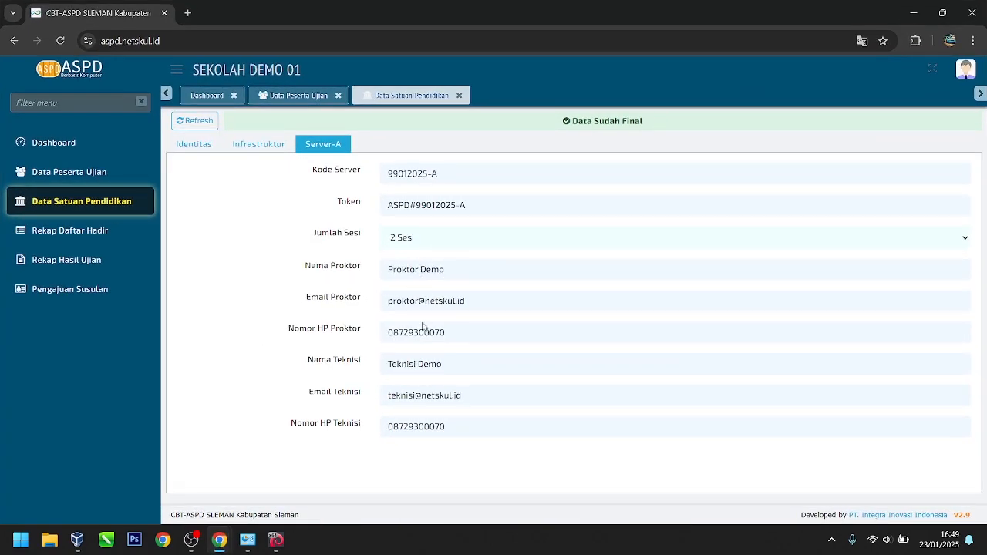
{"action": "left_click", "coordinate": [255, 146]}
{"action": "left_click", "coordinate": [334, 151]}
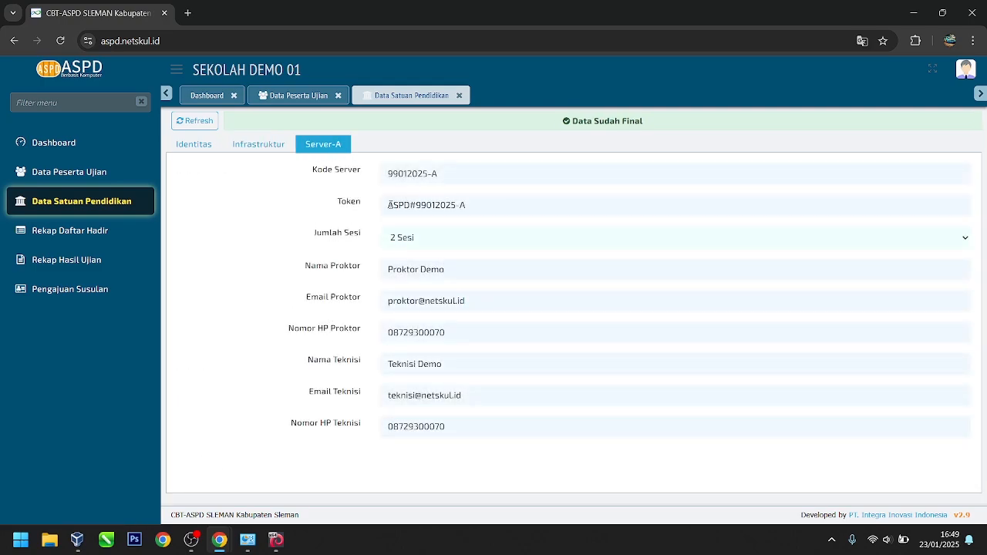
Step: Copy the Server-A token and return to the local Aktivasi Server form
{"action": "left_click_drag", "start_coordinate": [389, 205], "coordinate": [534, 220]}
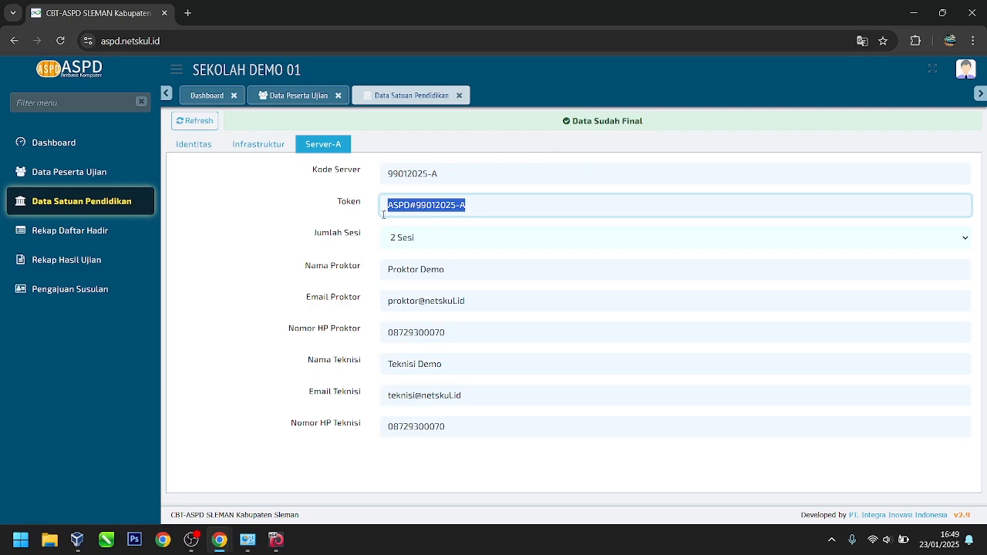
{"action": "right_click", "coordinate": [414, 205]}
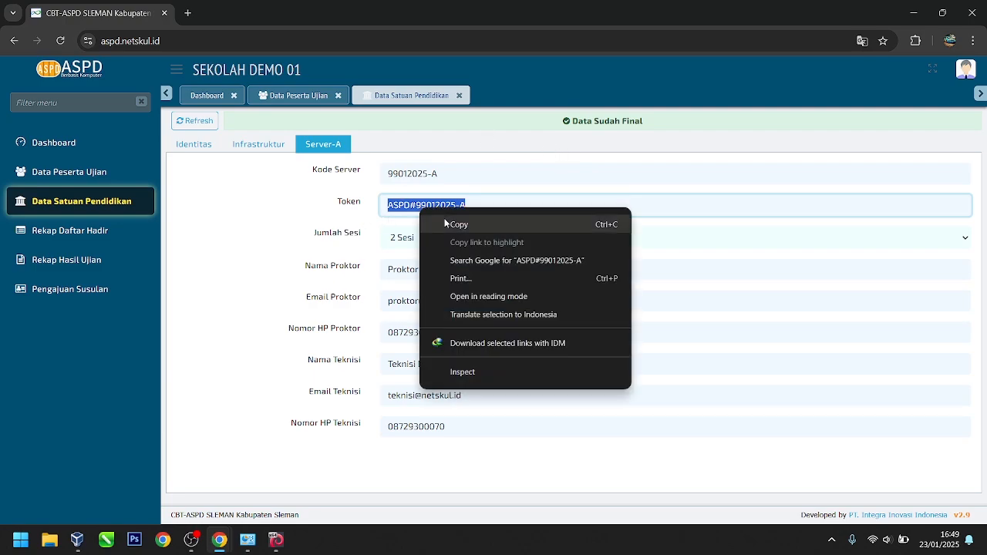
{"action": "left_click", "coordinate": [445, 222]}
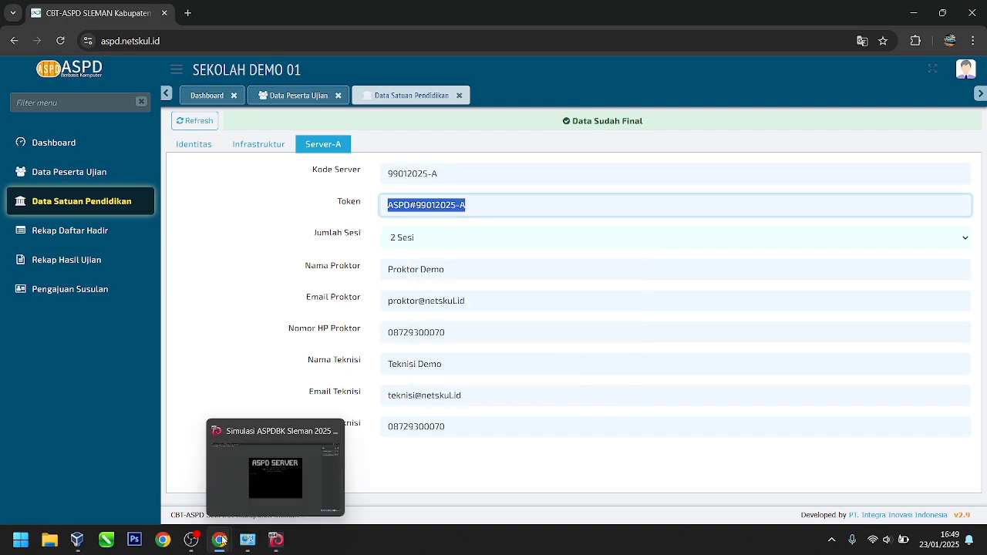
{"action": "mouse_move", "coordinate": [220, 540]}
{"action": "left_click", "coordinate": [262, 508]}
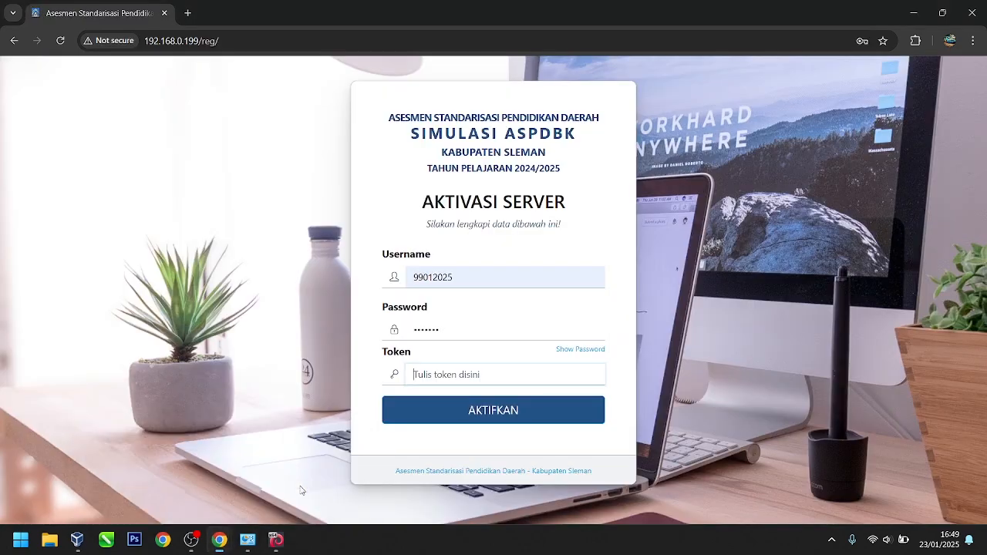
Step: Paste the token and activate server 99012025-A for SEKOLAH DEMO 01
{"action": "left_click", "coordinate": [469, 374]}
{"action": "key", "text": "ctrl+v"}
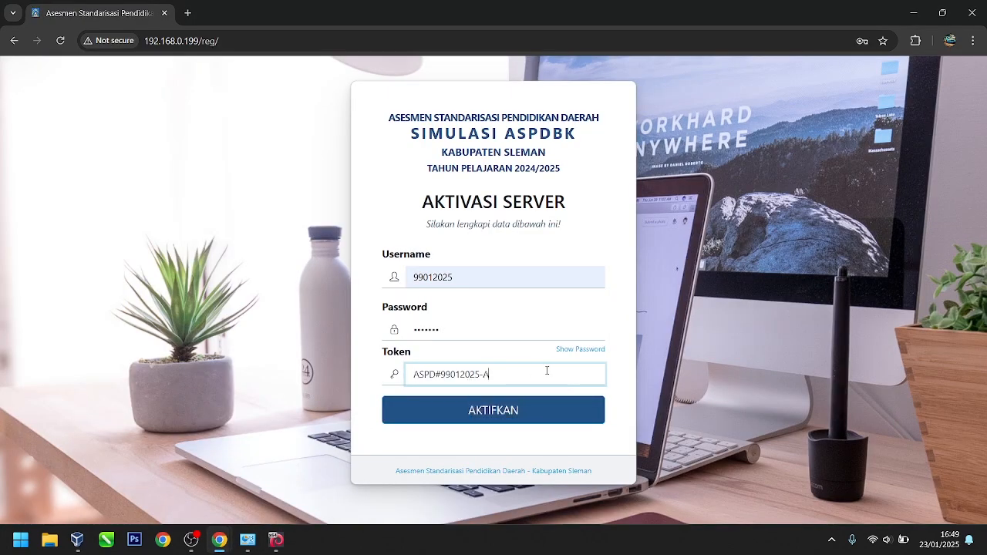
{"action": "left_click", "coordinate": [476, 411]}
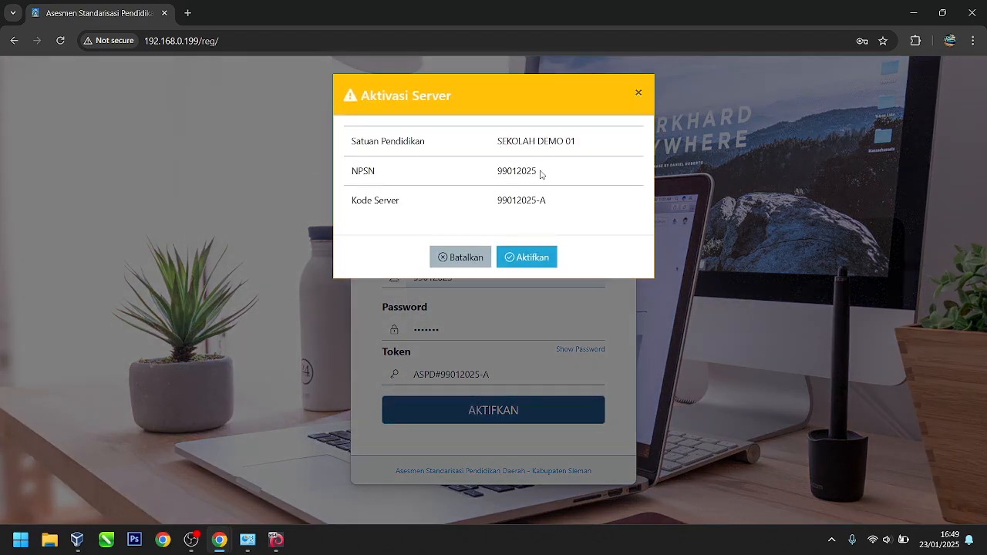
{"action": "left_click", "coordinate": [530, 259]}
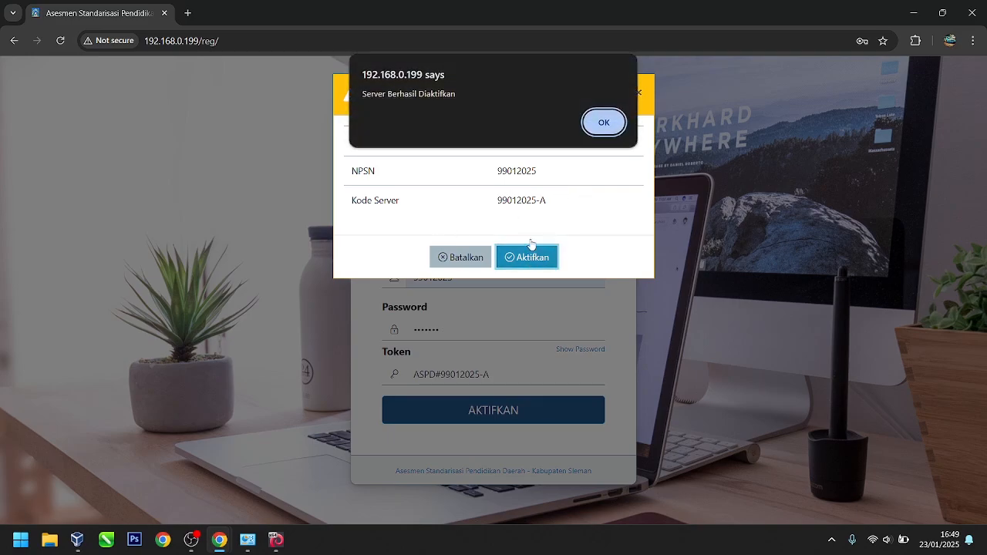
{"action": "left_click", "coordinate": [605, 123]}
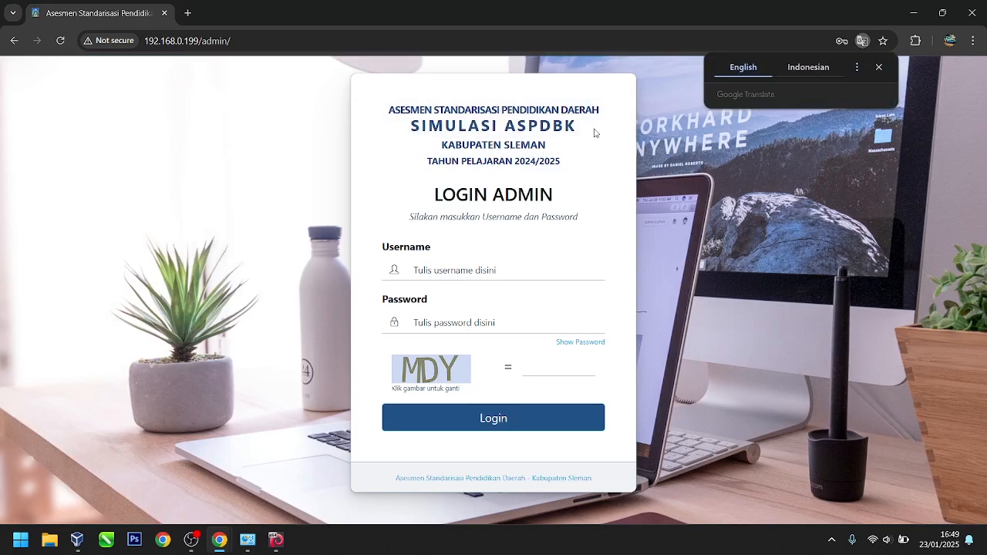
Step: Dismiss the translate offer and log in with the saved admin username, password and captcha MDY
{"action": "left_click", "coordinate": [878, 67]}
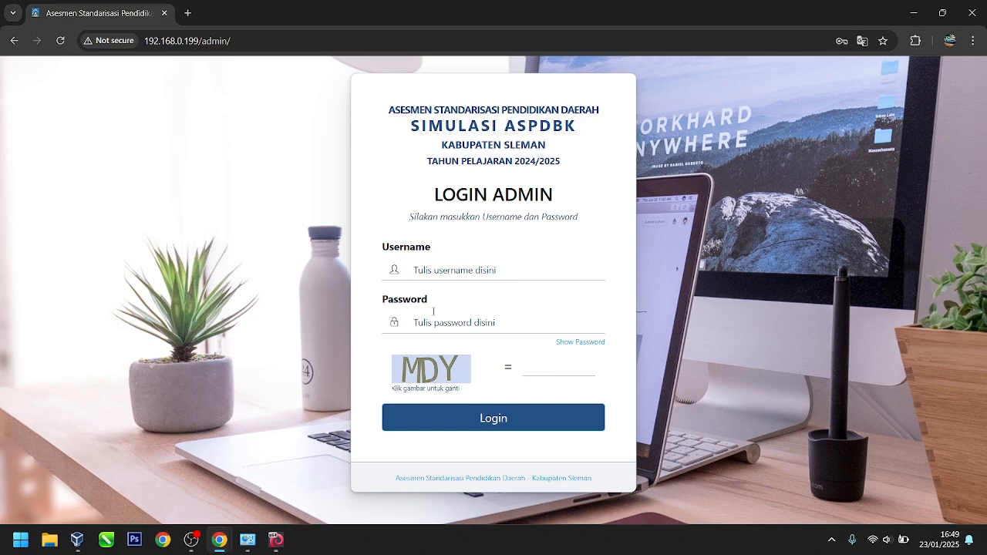
{"action": "left_click", "coordinate": [435, 264]}
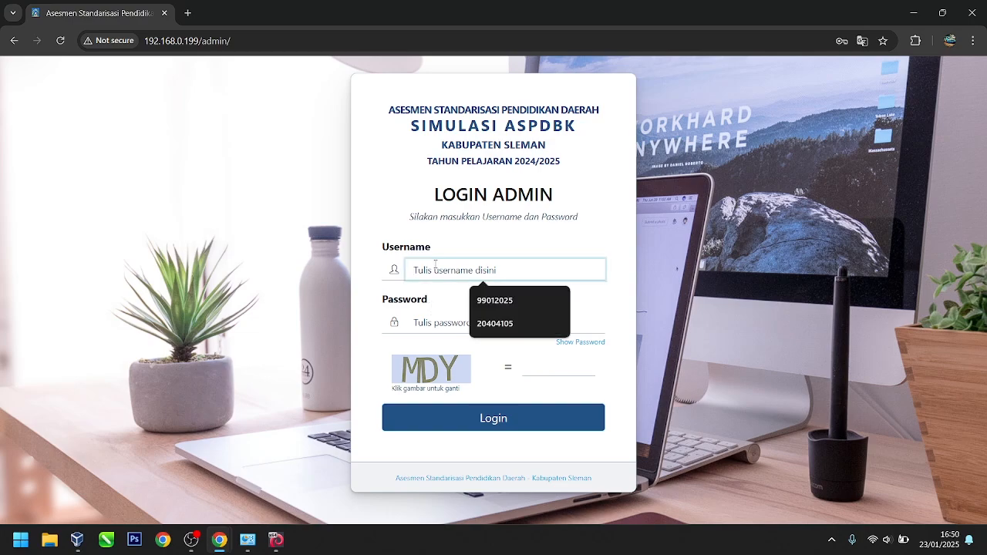
{"action": "left_click", "coordinate": [498, 305]}
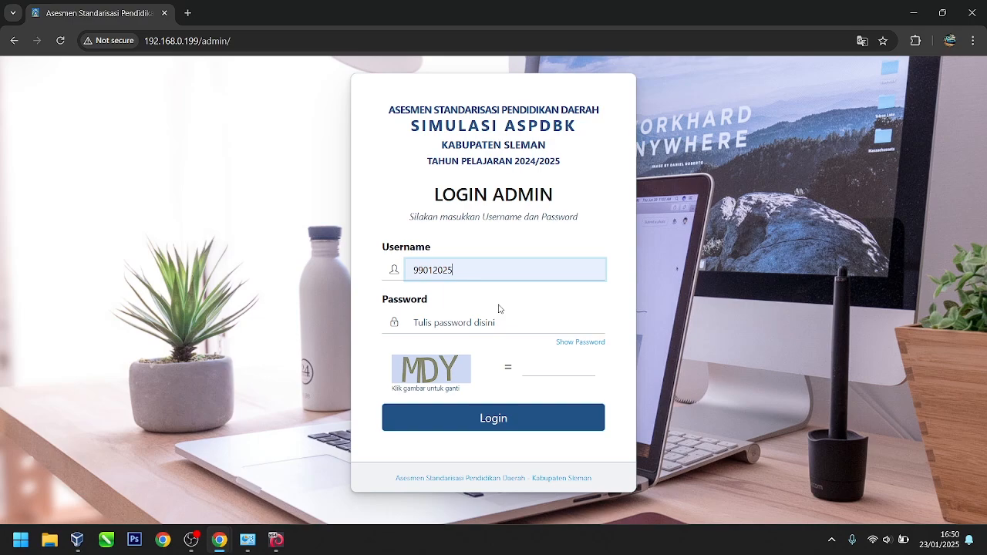
{"action": "left_click", "coordinate": [428, 322]}
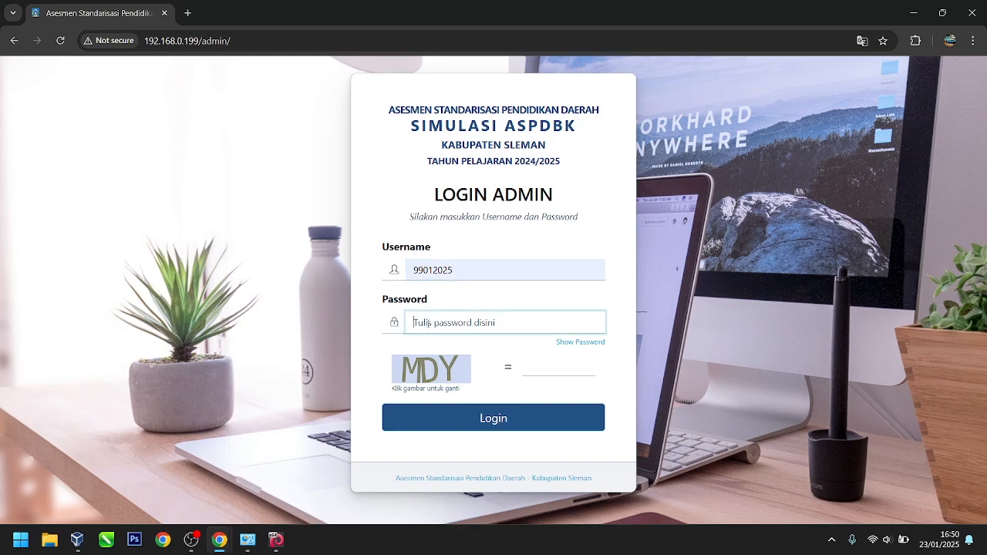
{"action": "type", "text": "99"}
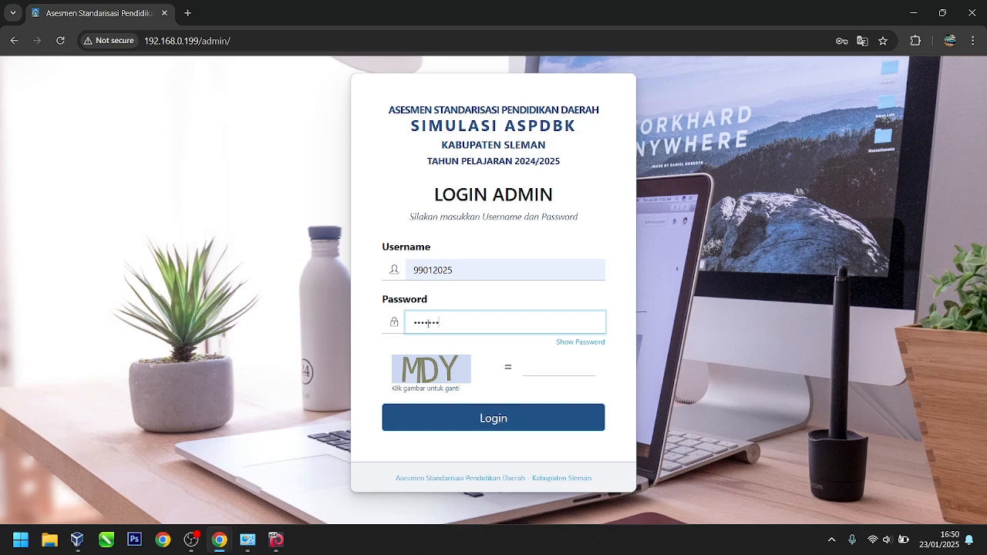
{"action": "left_click", "coordinate": [551, 372]}
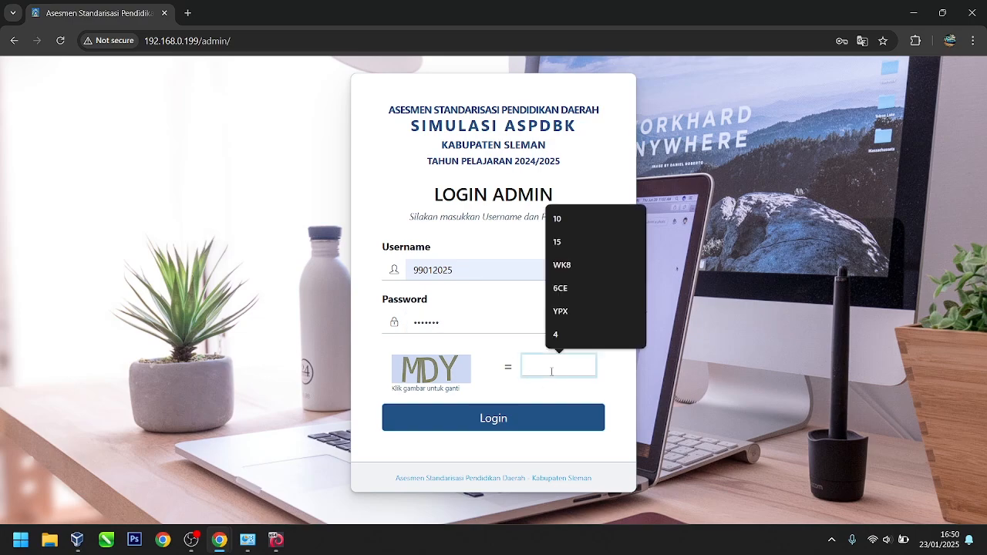
{"action": "type", "text": "MDY"}
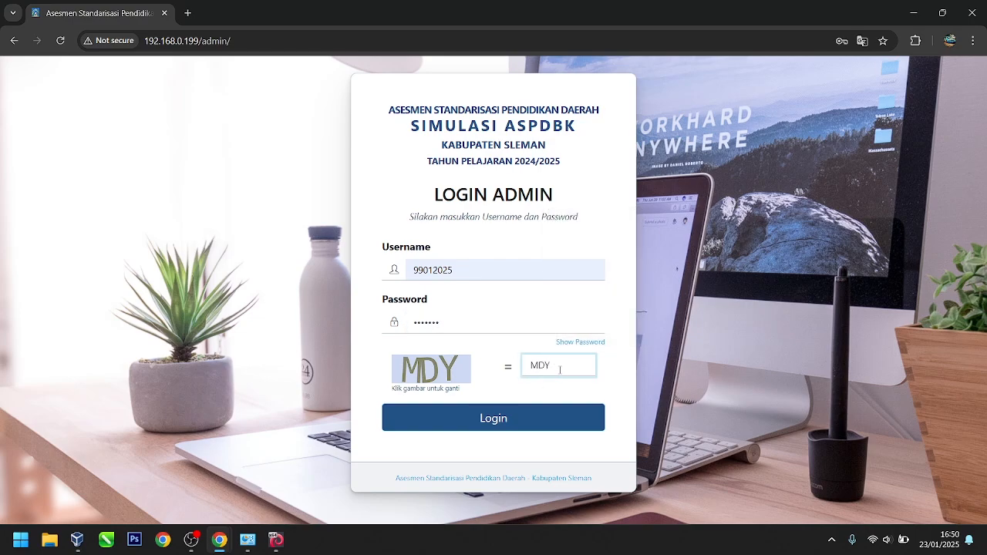
{"action": "key", "text": "Return"}
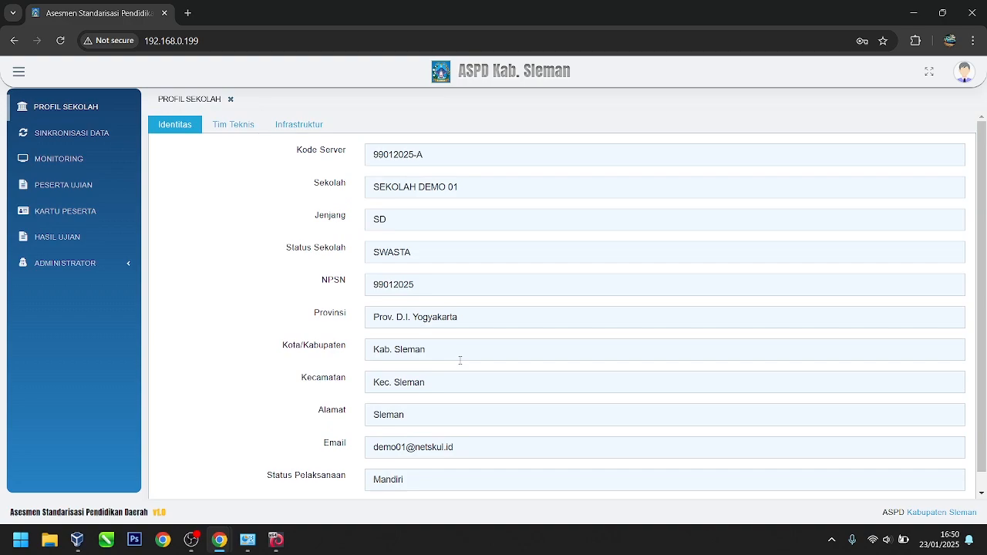
Step: Review the Tim Teknis and then the Infrastruktur tabs of the school profile
{"action": "left_click", "coordinate": [227, 126]}
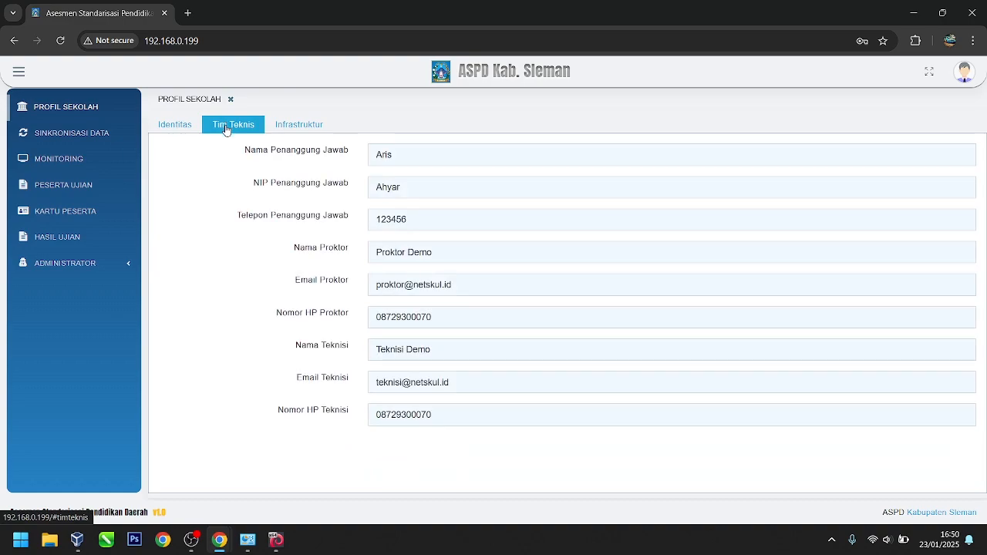
{"action": "left_click", "coordinate": [304, 125]}
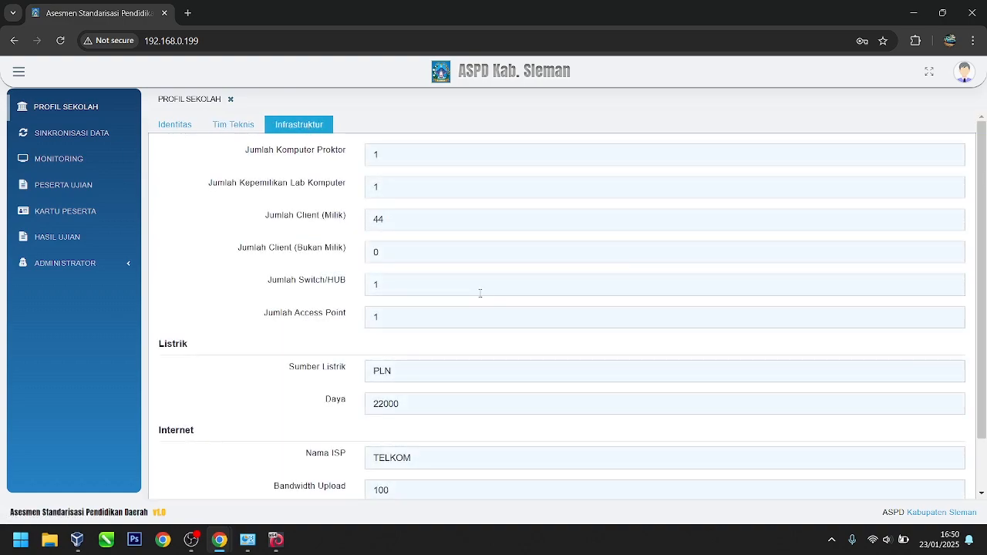
{"action": "scroll", "coordinate": [404, 200], "scroll_direction": "down", "scroll_amount": 1}
{"action": "scroll", "coordinate": [403, 216], "scroll_direction": "up", "scroll_amount": 1}
Step: On the Sinkronisasi Data page, sync Data Periode and Data Mata Pelajaran & Sesi
{"action": "left_click", "coordinate": [80, 134]}
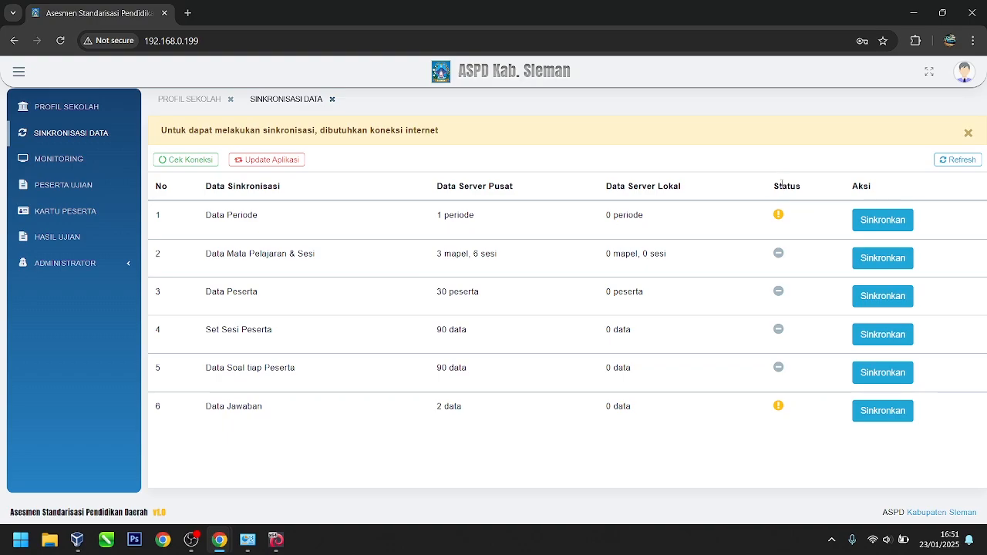
{"action": "left_click", "coordinate": [885, 223]}
{"action": "left_click", "coordinate": [526, 379]}
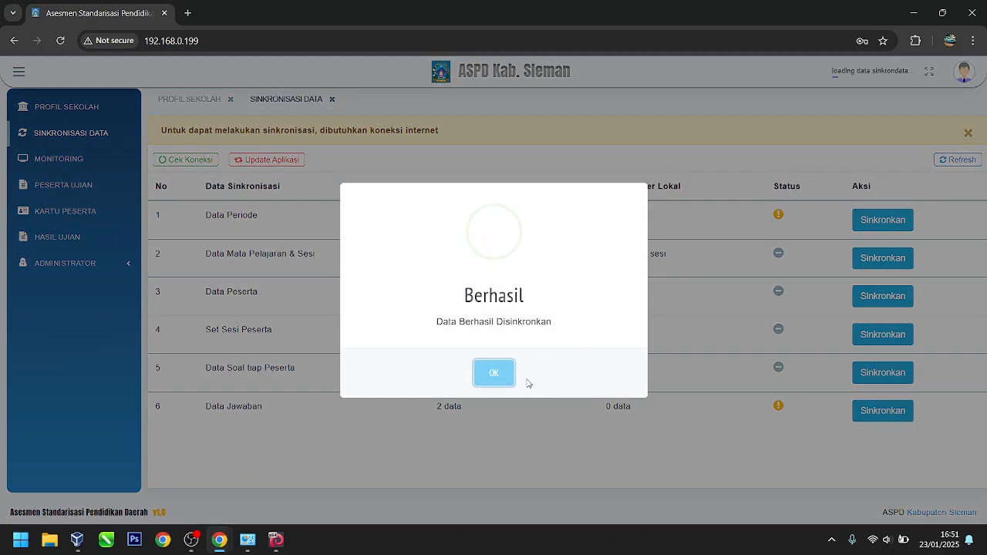
{"action": "left_click", "coordinate": [497, 382]}
{"action": "left_click", "coordinate": [883, 262]}
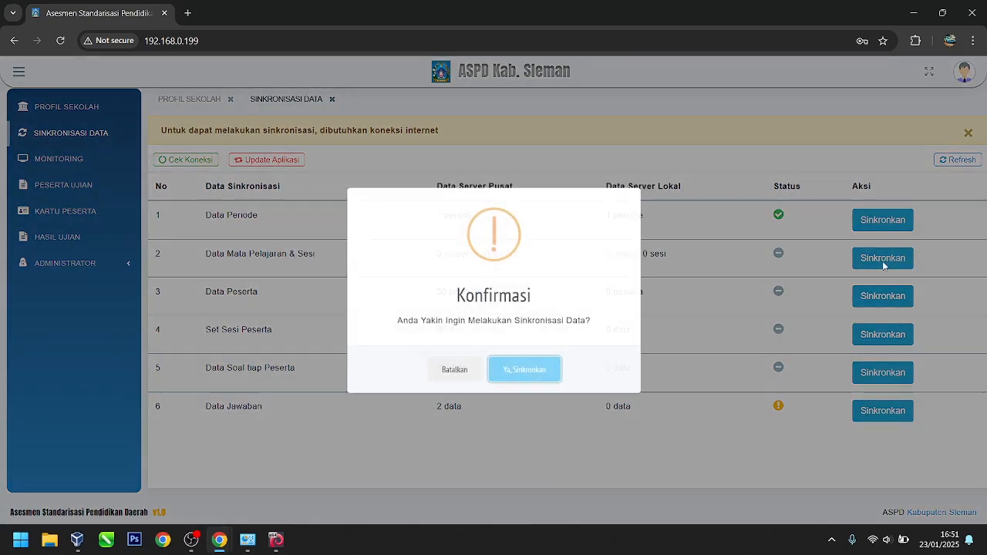
{"action": "left_click", "coordinate": [534, 376]}
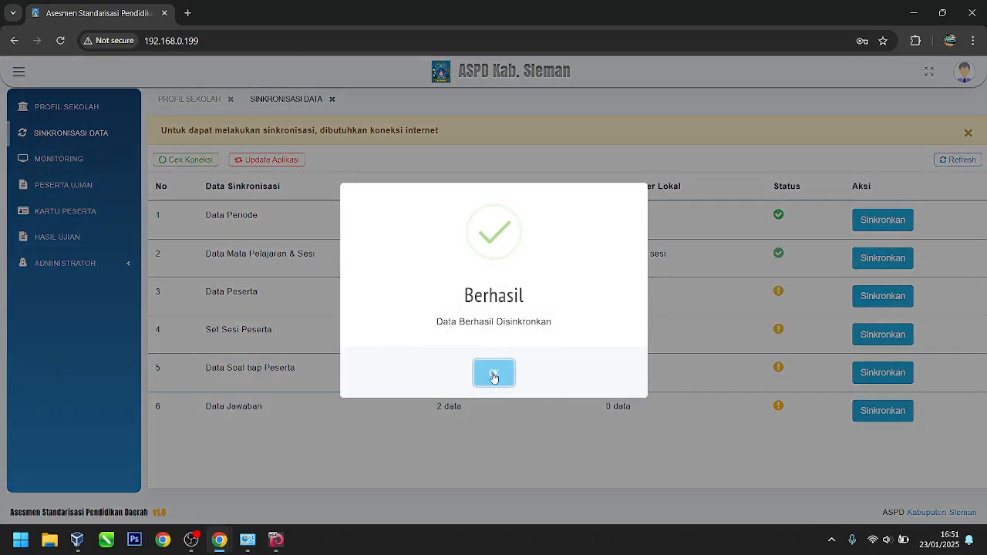
{"action": "left_click", "coordinate": [494, 374]}
Step: Sync Data Peserta, the fourth data row, and Data Soal tiap Peserta
{"action": "left_click", "coordinate": [882, 296]}
{"action": "left_click", "coordinate": [551, 376]}
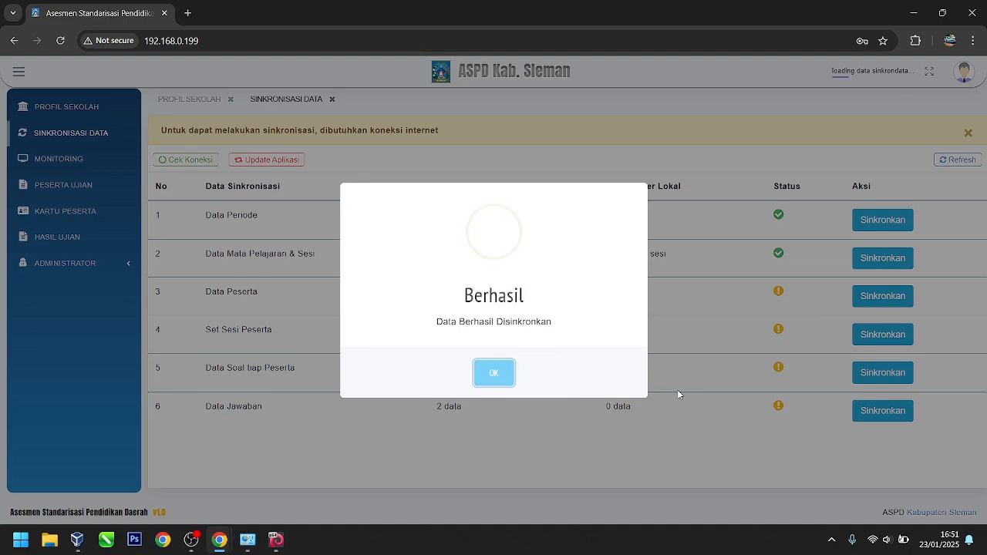
{"action": "left_click", "coordinate": [490, 380]}
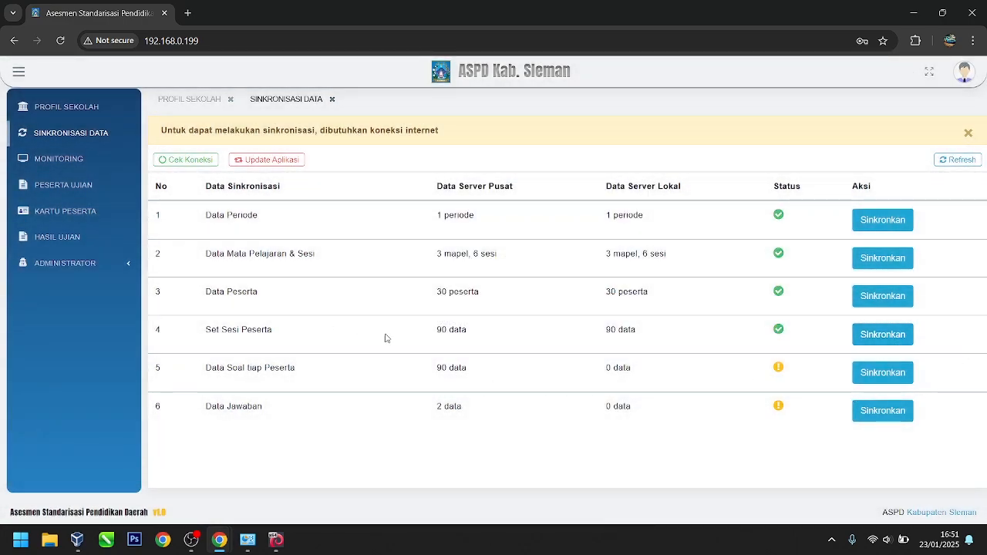
{"action": "left_click", "coordinate": [884, 340]}
{"action": "left_click", "coordinate": [548, 376]}
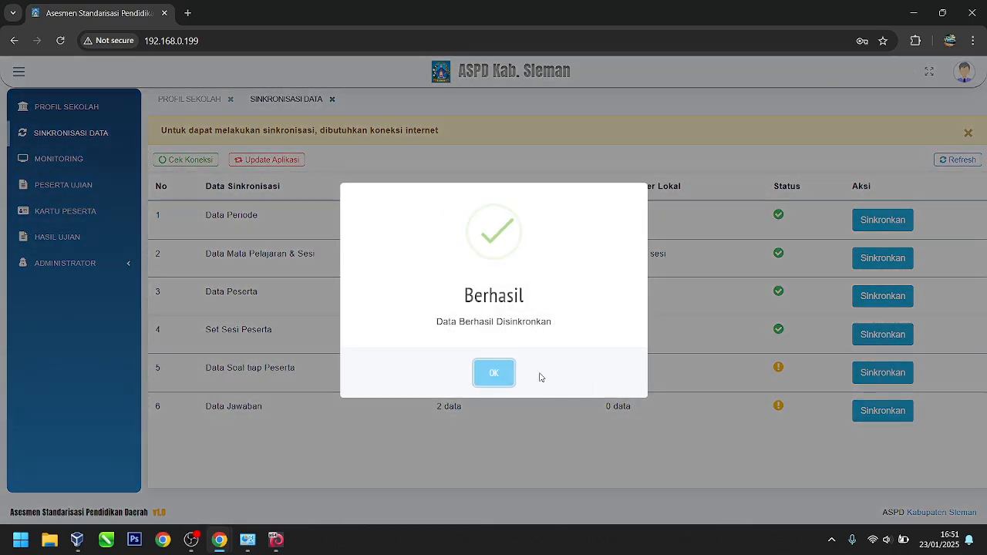
{"action": "left_click", "coordinate": [506, 380]}
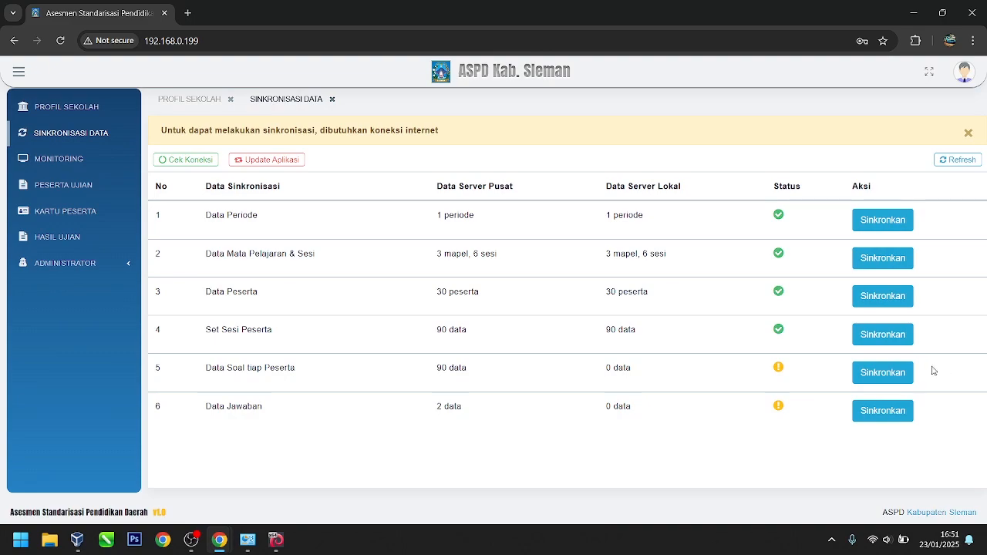
{"action": "left_click", "coordinate": [886, 383]}
{"action": "left_click", "coordinate": [547, 378]}
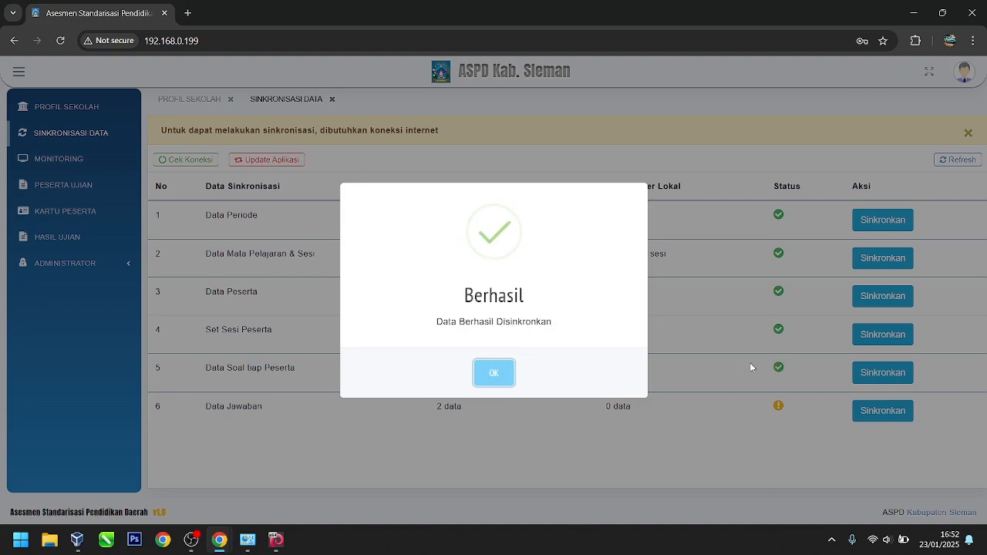
{"action": "left_click", "coordinate": [502, 374]}
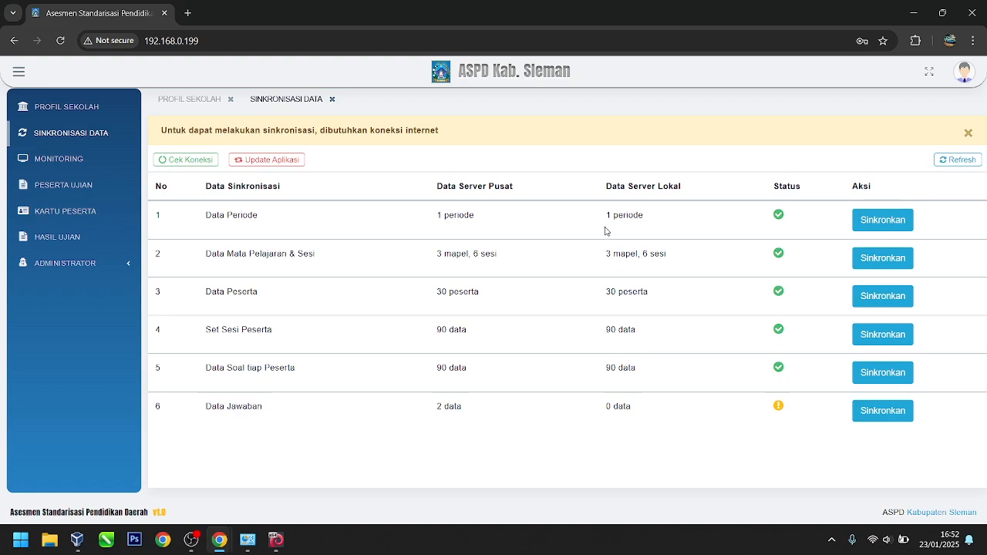
Step: Try to sync Data Jawaban and dismiss the sync failure alert
{"action": "left_click_drag", "start_coordinate": [606, 186], "coordinate": [677, 275]}
{"action": "left_click", "coordinate": [623, 435]}
{"action": "left_click", "coordinate": [874, 411]}
{"action": "left_click", "coordinate": [536, 371]}
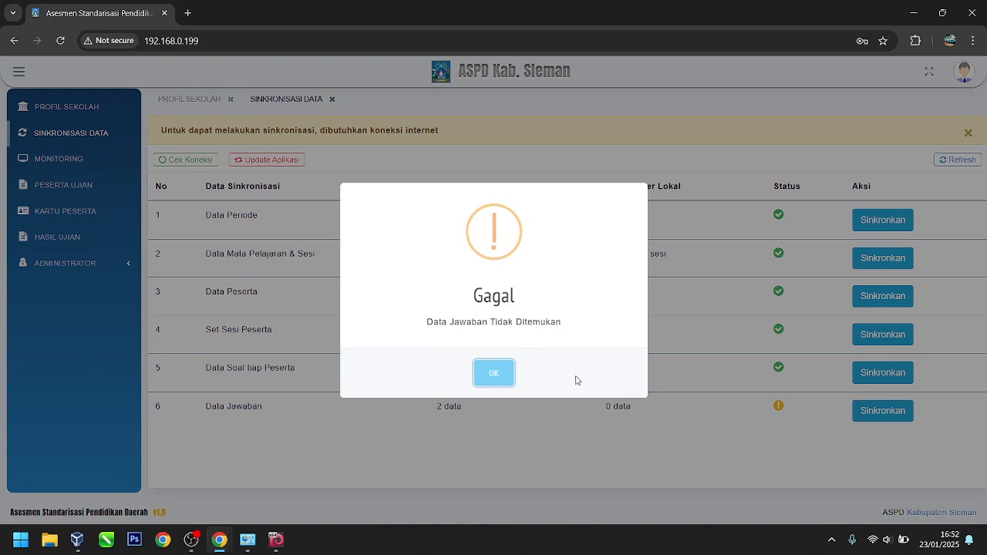
{"action": "left_click", "coordinate": [495, 377]}
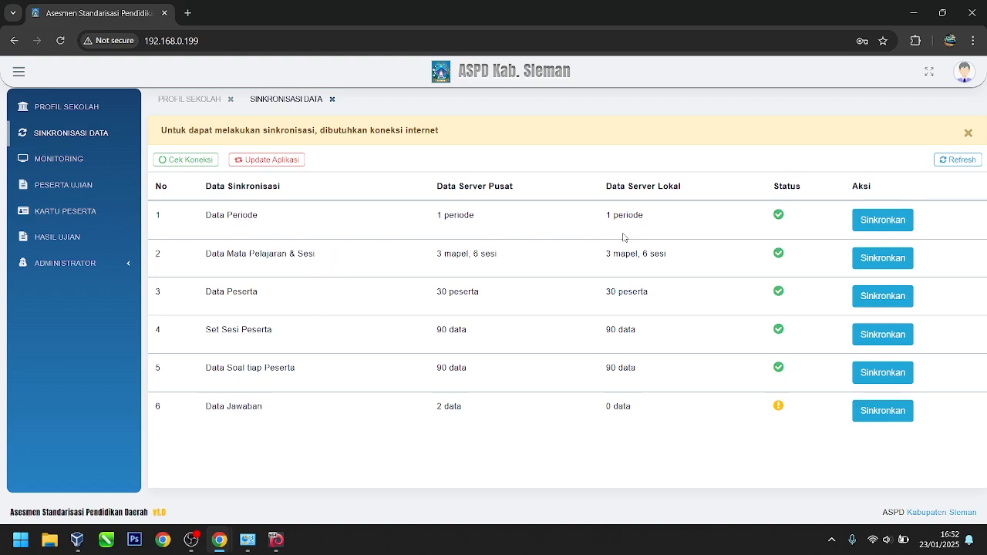
Step: Confirm the app is already up to date, then view the Peserta Ujian list of 30 participants
{"action": "left_click", "coordinate": [272, 162]}
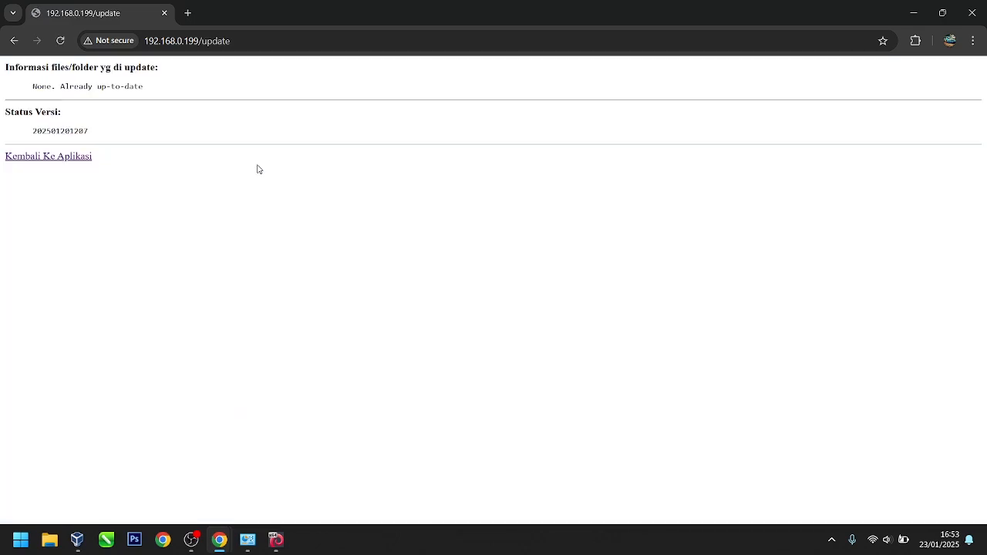
{"action": "left_click", "coordinate": [74, 157]}
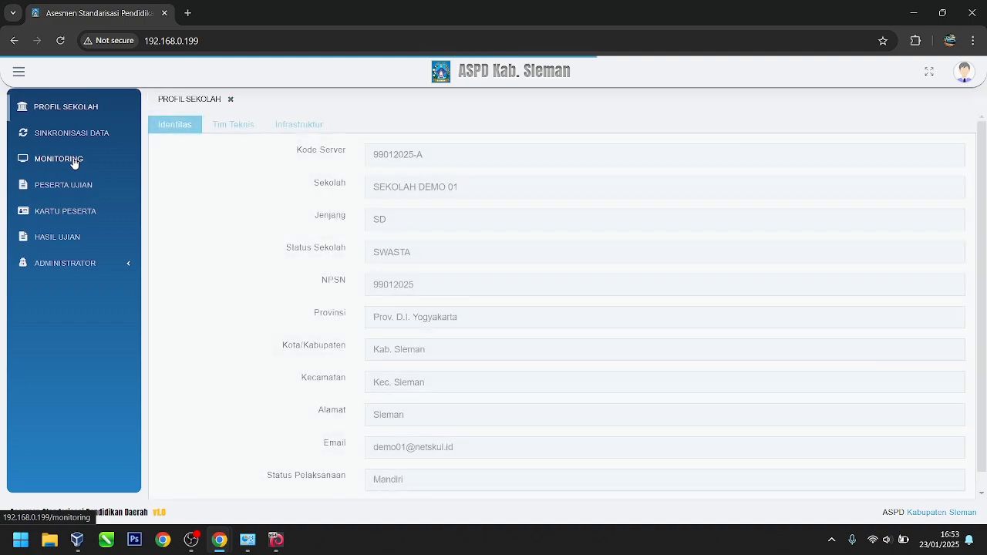
{"action": "left_click", "coordinate": [74, 159]}
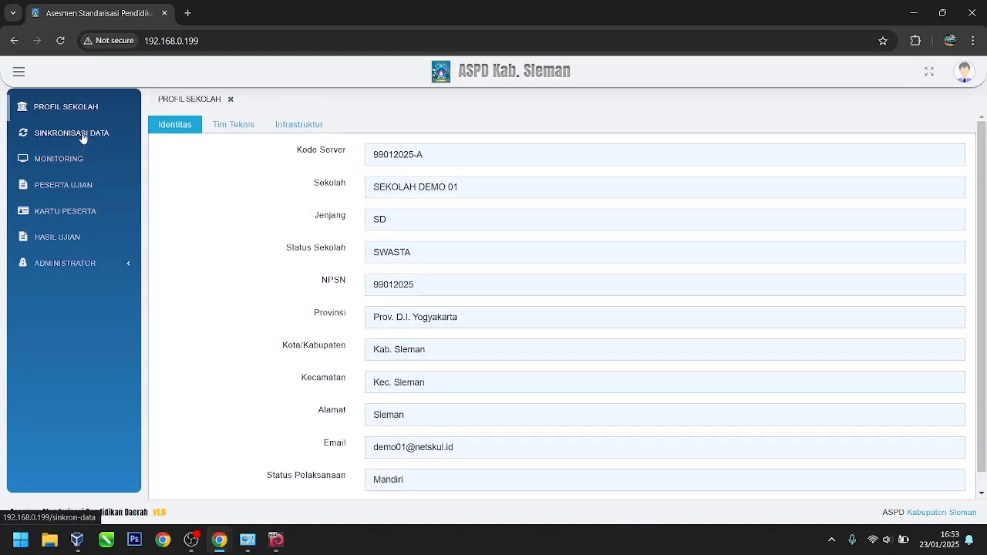
{"action": "left_click", "coordinate": [76, 186]}
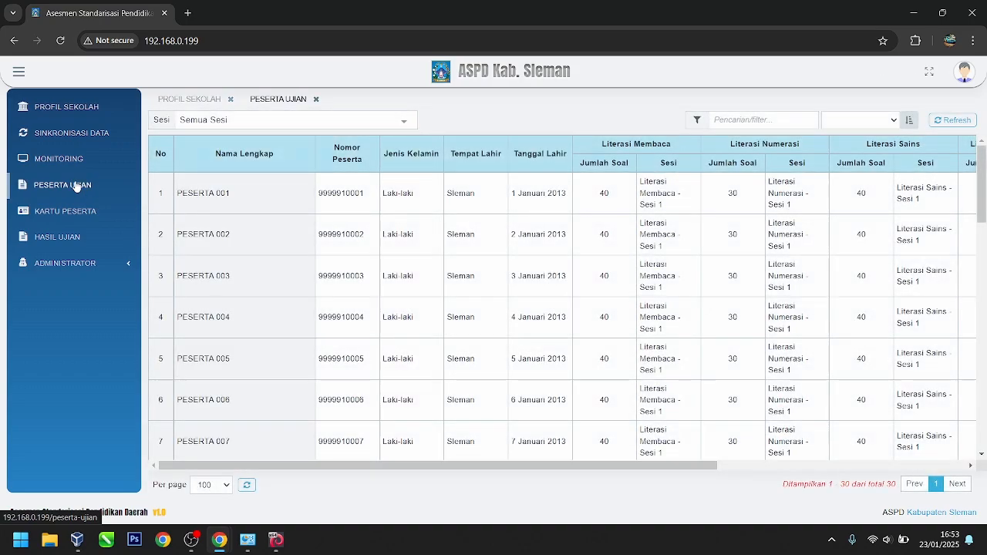
{"action": "scroll", "coordinate": [584, 326], "scroll_direction": "down", "scroll_amount": 3}
{"action": "scroll", "coordinate": [585, 325], "scroll_direction": "up", "scroll_amount": 3}
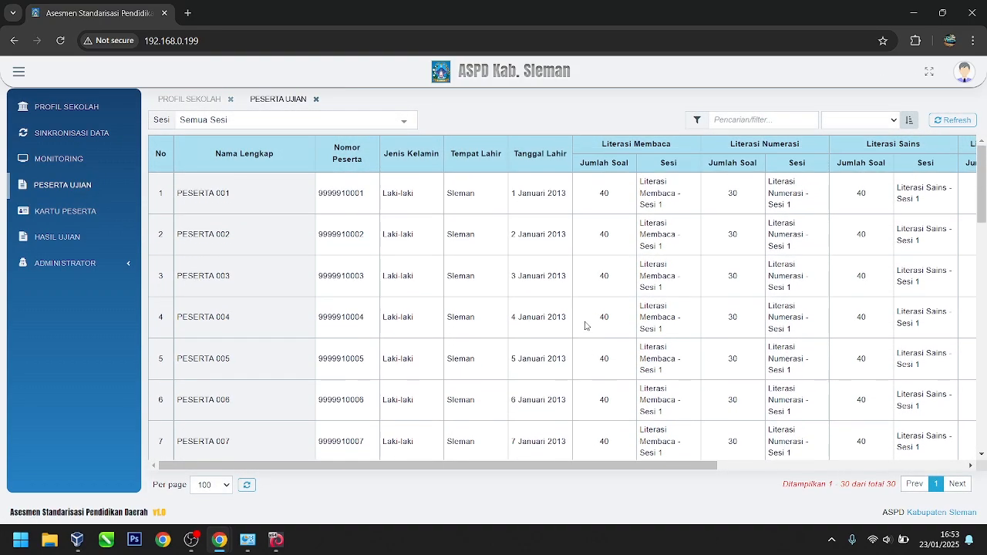
{"action": "left_click", "coordinate": [402, 120]}
{"action": "left_click", "coordinate": [403, 121]}
Step: View Kartu Peserta for Literasi Membaca Sesi 1 and Sesi 2, then return to Peserta Ujian
{"action": "left_click", "coordinate": [72, 213]}
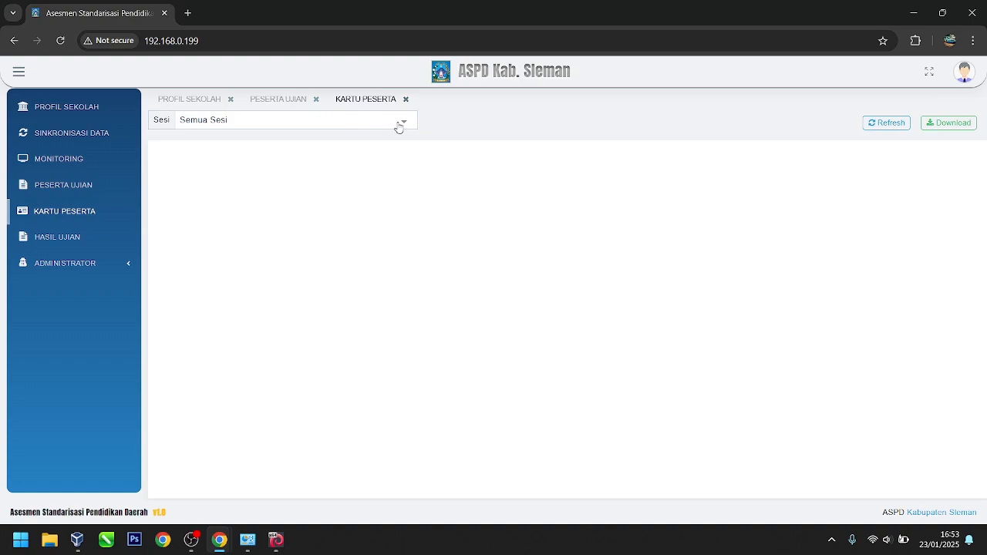
{"action": "left_click", "coordinate": [403, 125]}
{"action": "left_click", "coordinate": [235, 162]}
{"action": "left_click", "coordinate": [381, 123]}
{"action": "left_click", "coordinate": [268, 177]}
{"action": "left_click", "coordinate": [366, 127]}
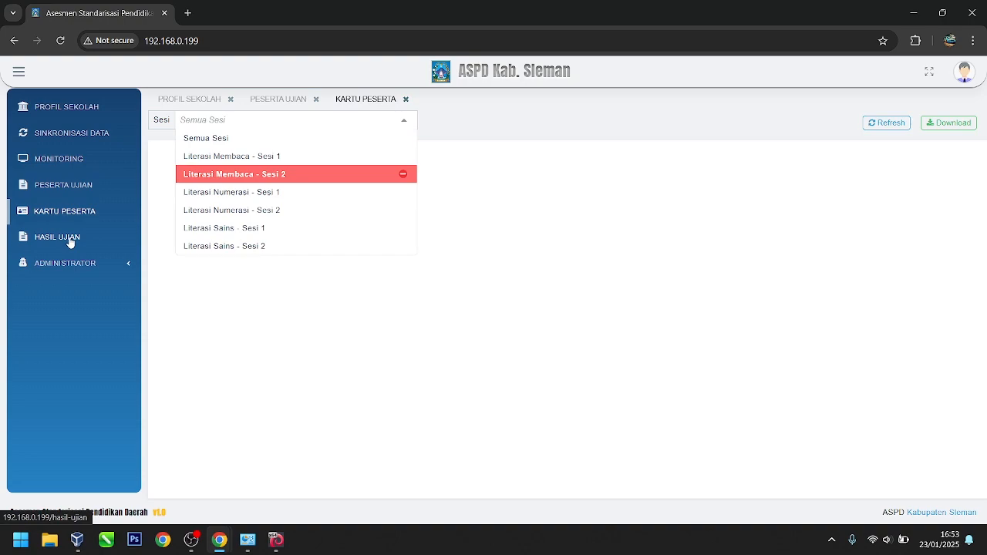
{"action": "left_click", "coordinate": [70, 190]}
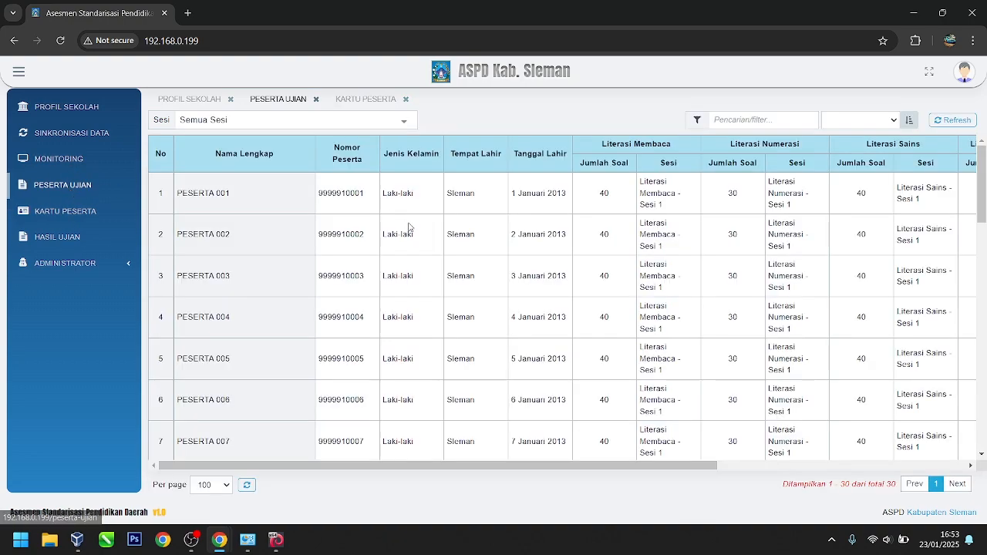
{"action": "left_click", "coordinate": [94, 263]}
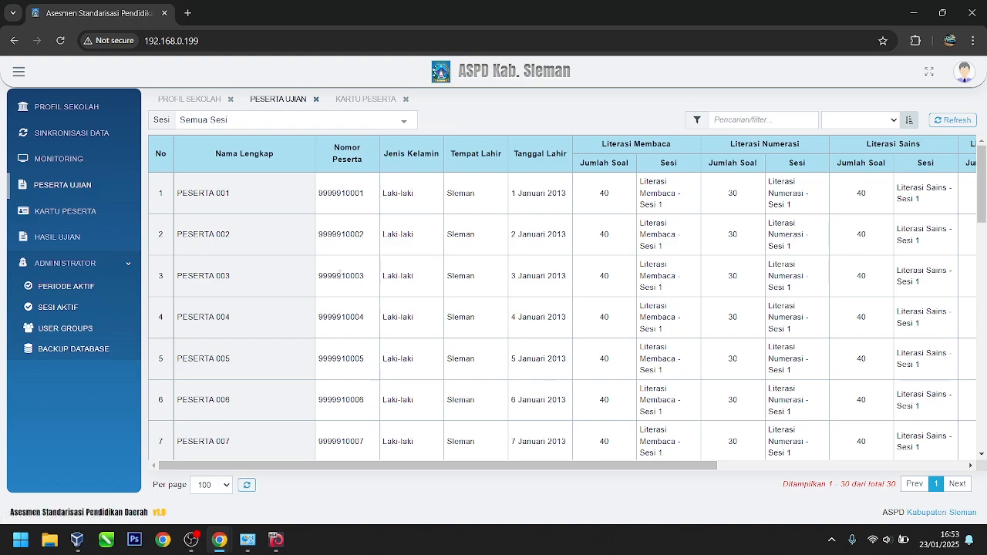
Step: Open the Periode Aktif, Sesi Aktif and User Groups pages, then return to Kartu Peserta
{"action": "left_click", "coordinate": [84, 293]}
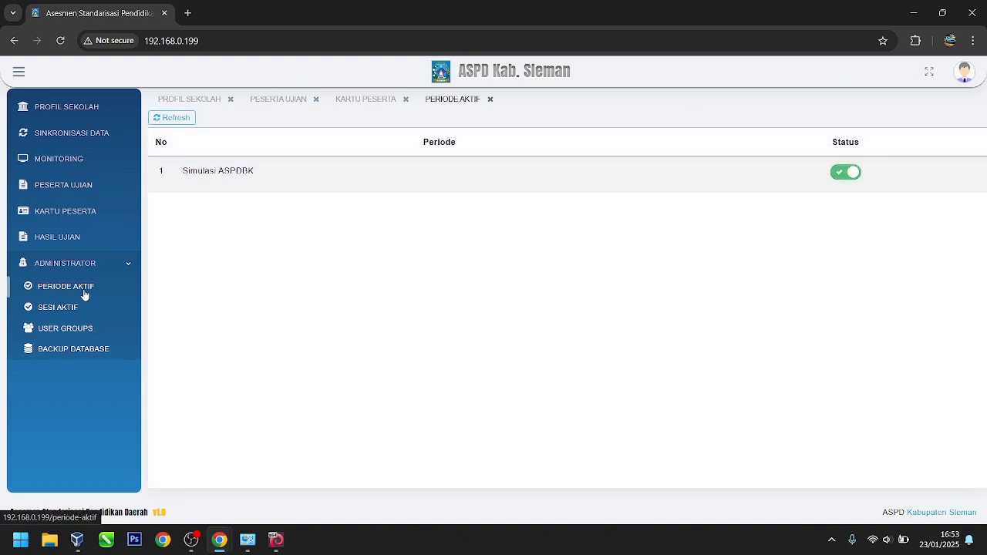
{"action": "left_click", "coordinate": [71, 312]}
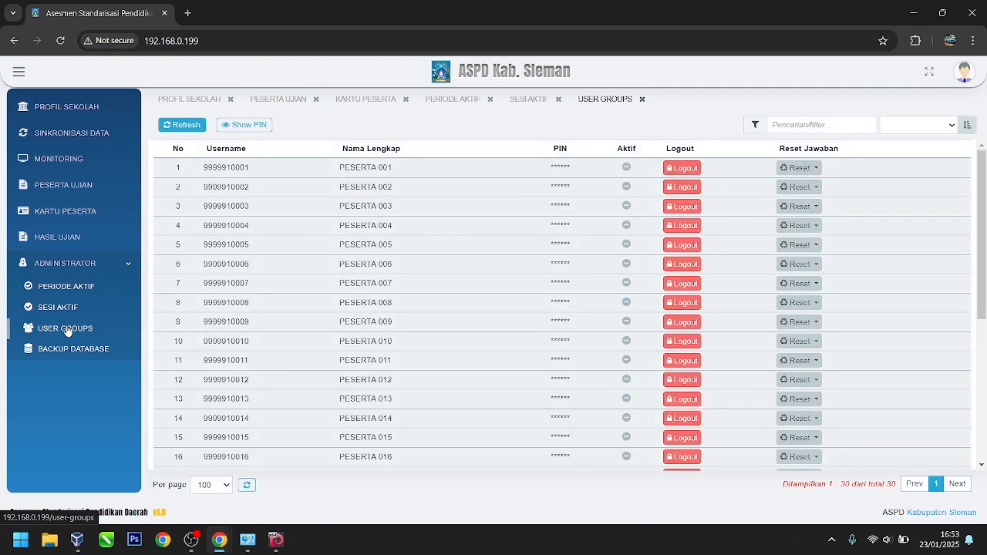
{"action": "left_click", "coordinate": [68, 309]}
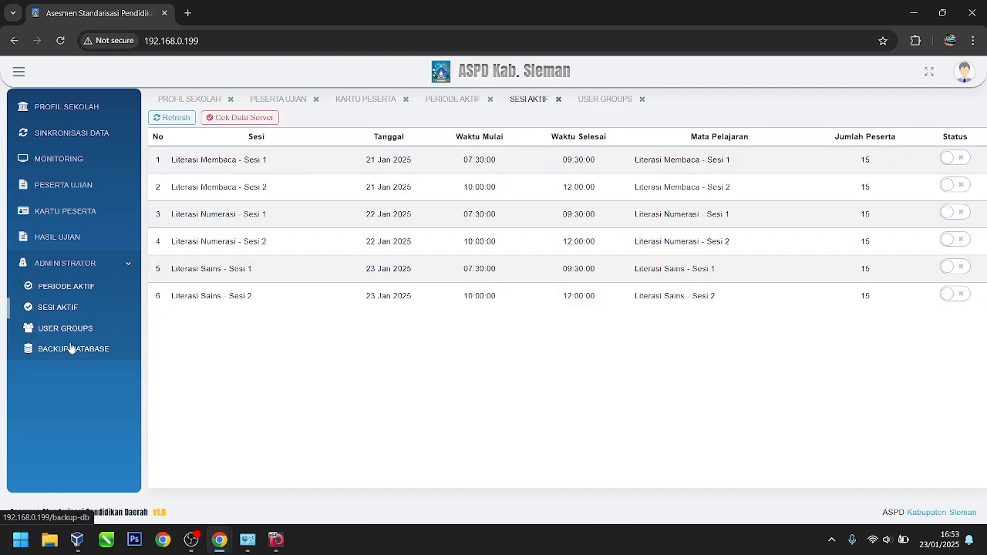
{"action": "left_click", "coordinate": [71, 214]}
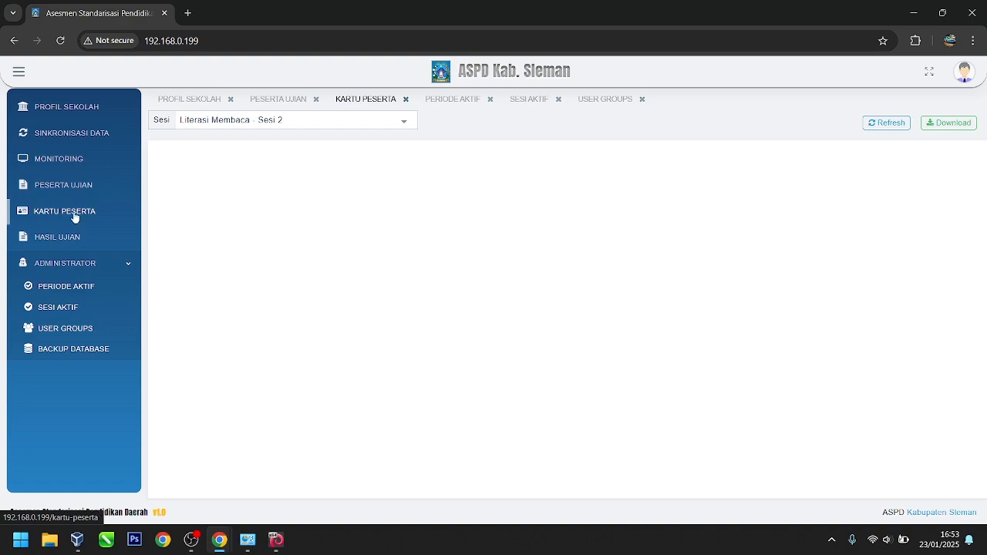
Step: Show participant cards for Literasi Numerasi - Sesi 2, then for Semua Sesi
{"action": "left_click", "coordinate": [126, 266]}
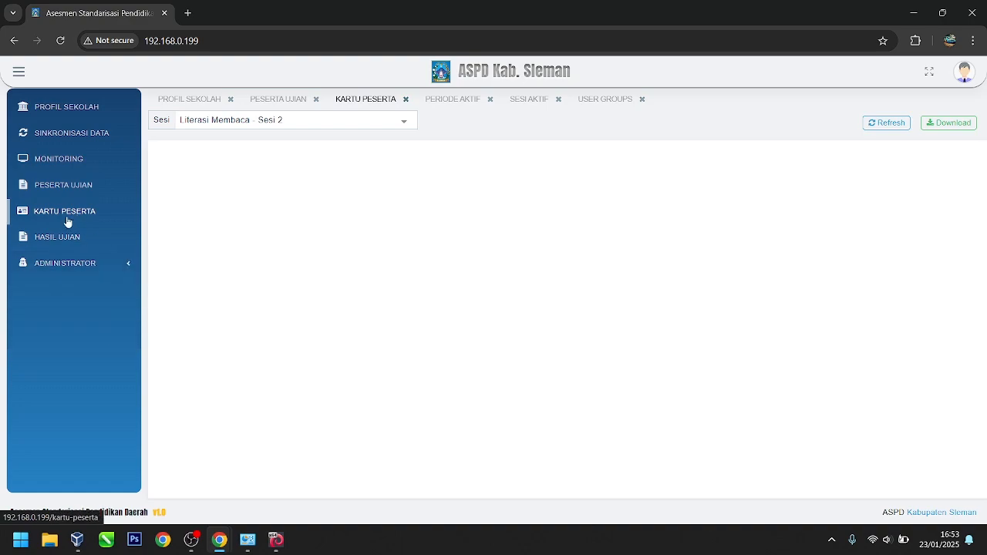
{"action": "left_click", "coordinate": [309, 120]}
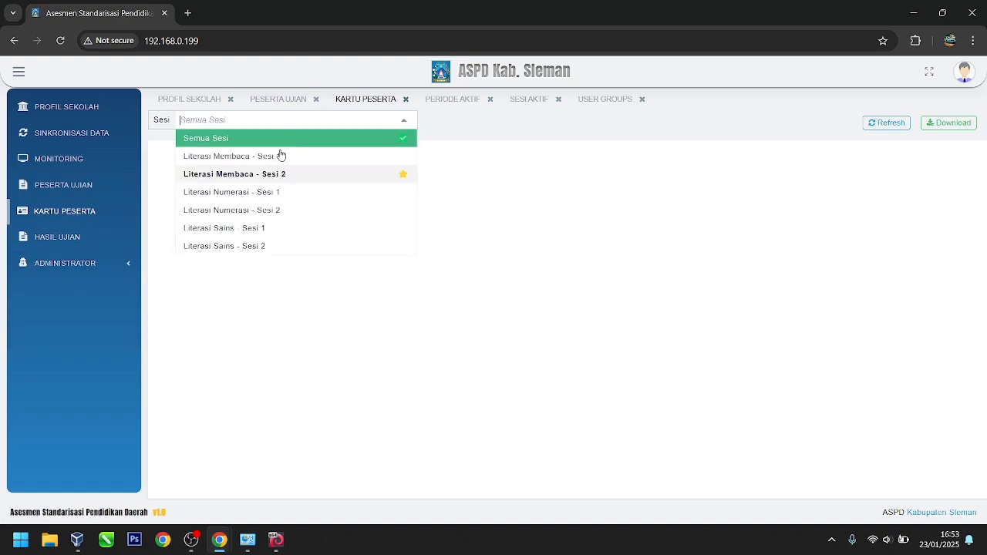
{"action": "left_click", "coordinate": [263, 211]}
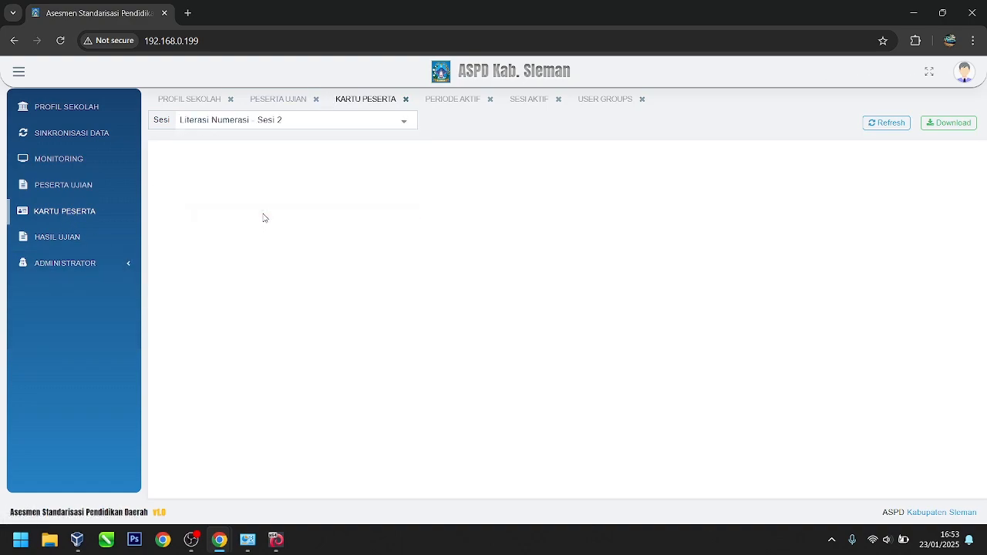
{"action": "left_click", "coordinate": [311, 123]}
{"action": "left_click", "coordinate": [235, 147]}
Step: Download the all-session participant cards, then close the stalled download tab
{"action": "left_click", "coordinate": [950, 125]}
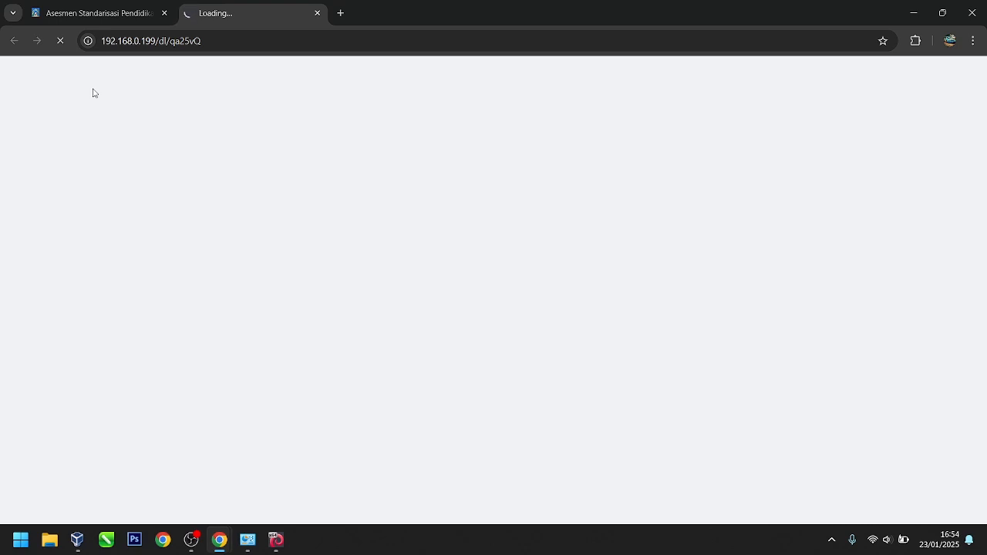
{"action": "left_click", "coordinate": [128, 8]}
{"action": "left_click", "coordinate": [227, 9]}
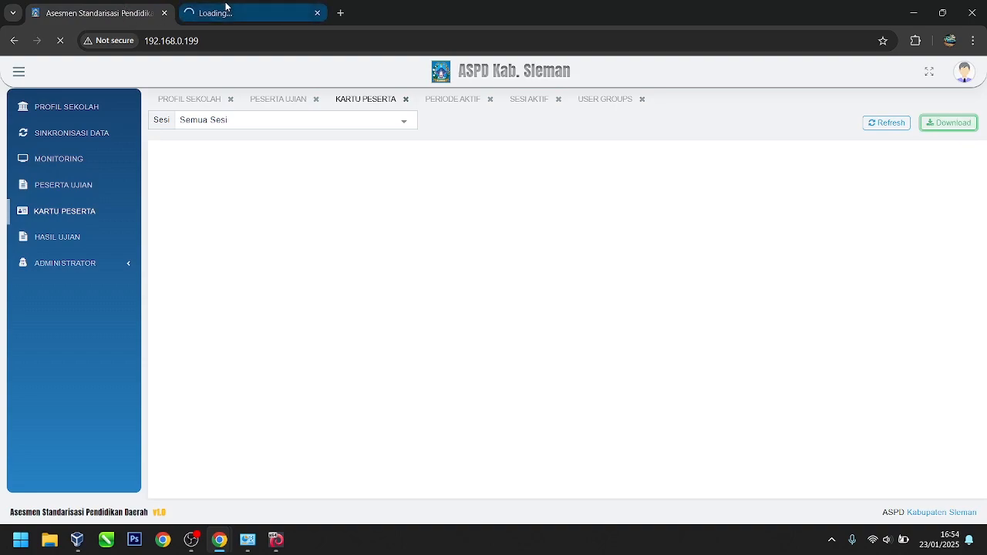
{"action": "left_click", "coordinate": [77, 11]}
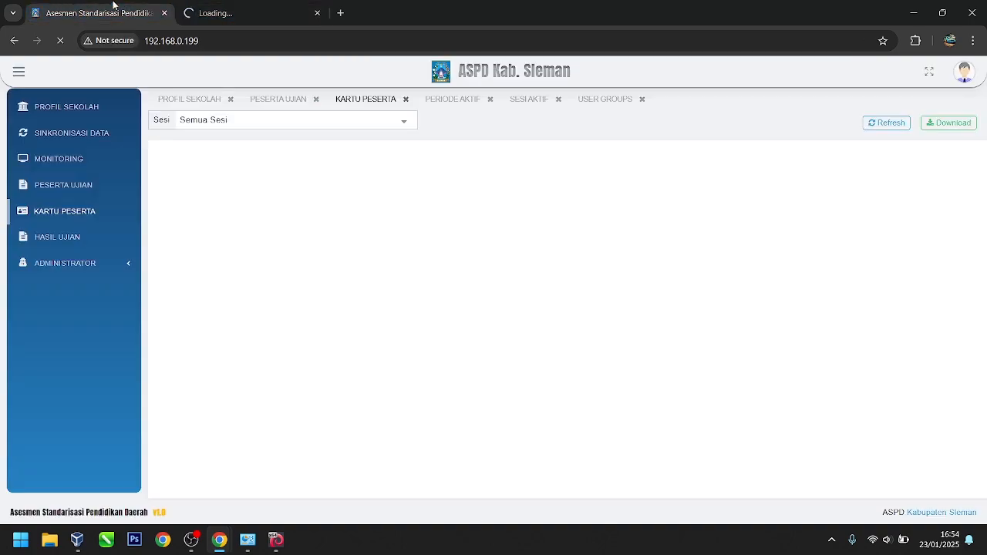
{"action": "left_click", "coordinate": [235, 13]}
{"action": "left_click", "coordinate": [89, 15]}
{"action": "left_click", "coordinate": [235, 13]}
{"action": "left_click", "coordinate": [80, 13]}
{"action": "left_click", "coordinate": [227, 14]}
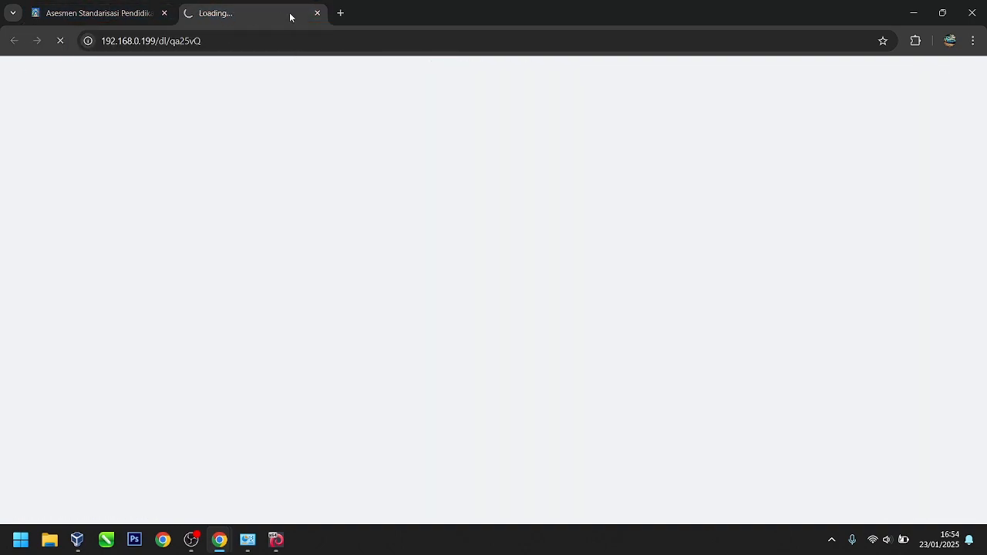
{"action": "left_click", "coordinate": [317, 13]}
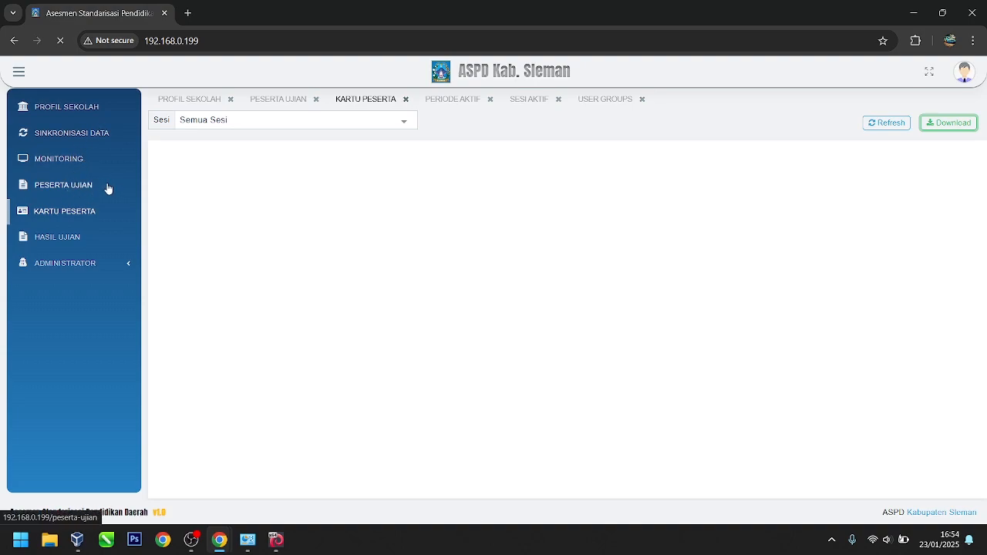
Step: Activate the Literasi Membaca - Sesi 1 session on Sesi Aktif, leaving the other five off
{"action": "left_click", "coordinate": [78, 164]}
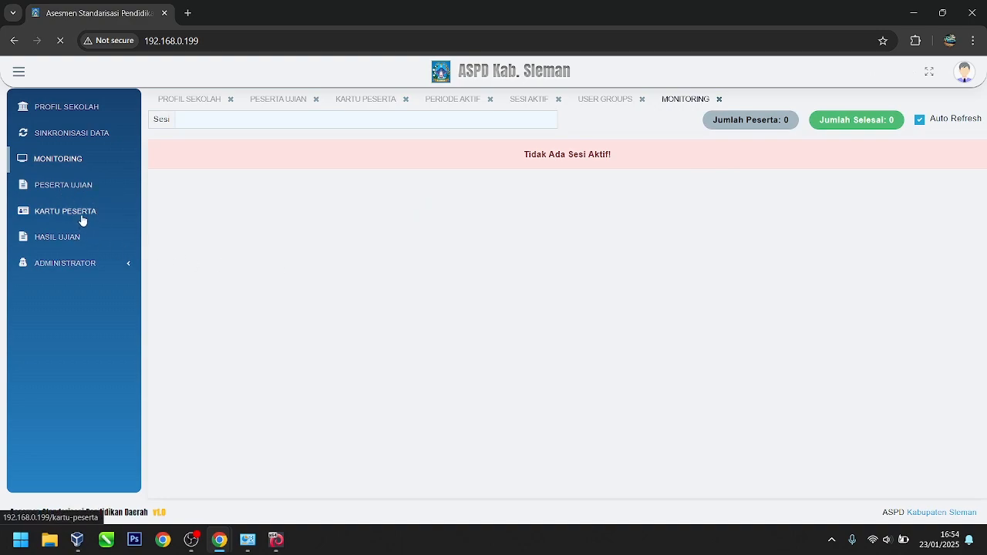
{"action": "left_click", "coordinate": [73, 264]}
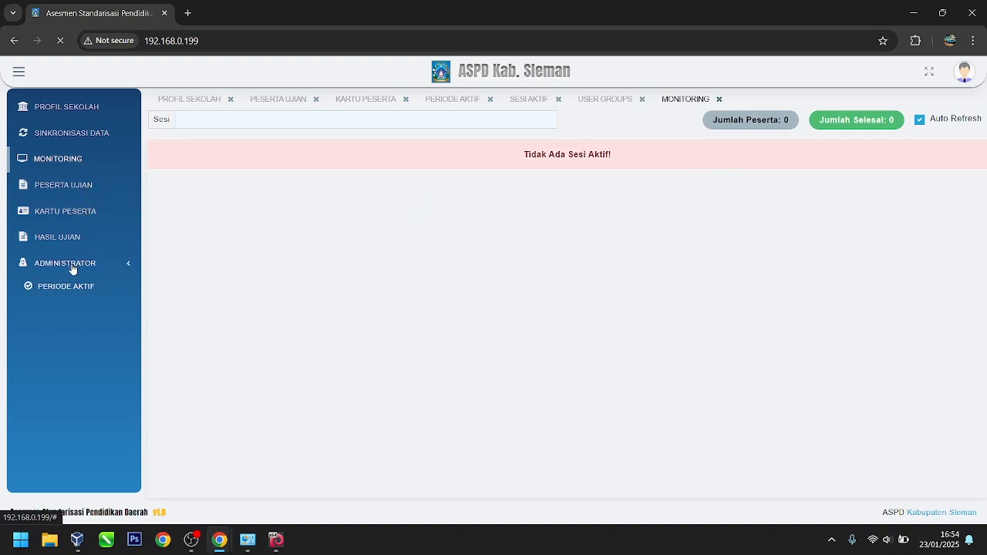
{"action": "left_click", "coordinate": [84, 288]}
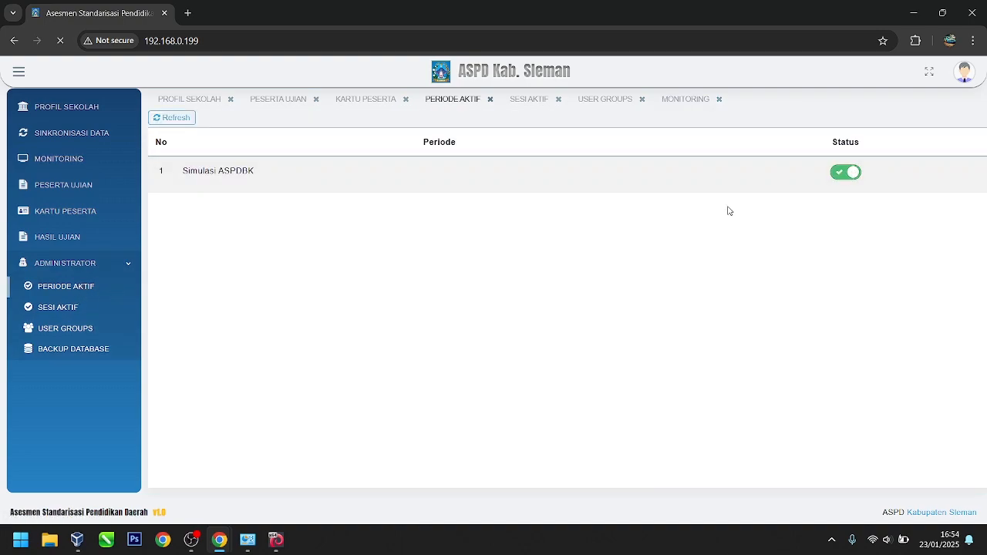
{"action": "left_click", "coordinate": [68, 310]}
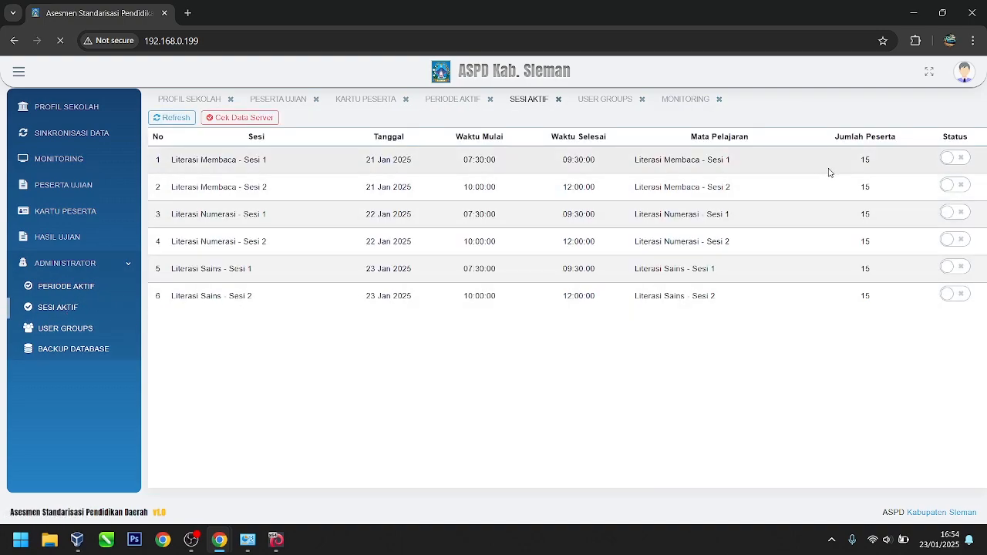
{"action": "left_click", "coordinate": [950, 159]}
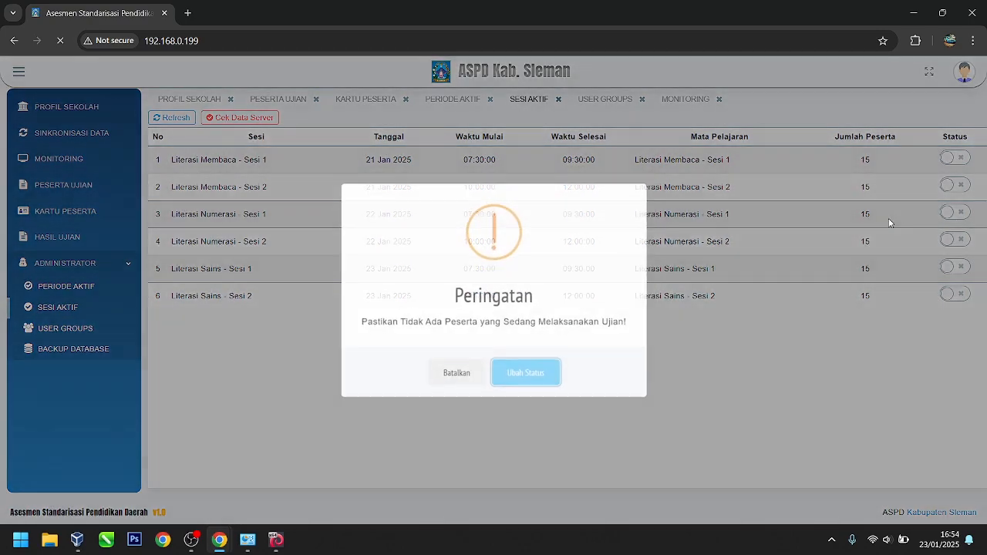
{"action": "left_click", "coordinate": [528, 373]}
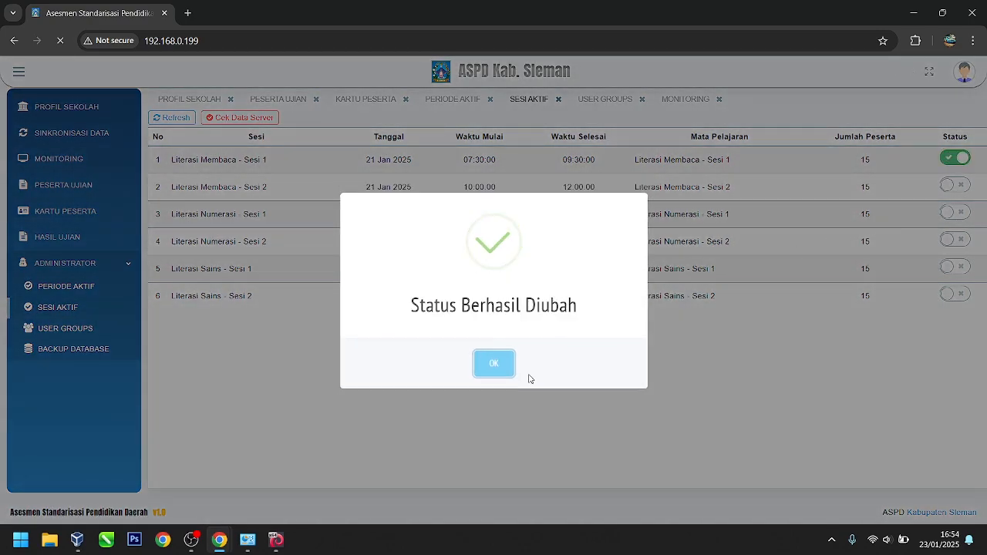
{"action": "left_click", "coordinate": [507, 366]}
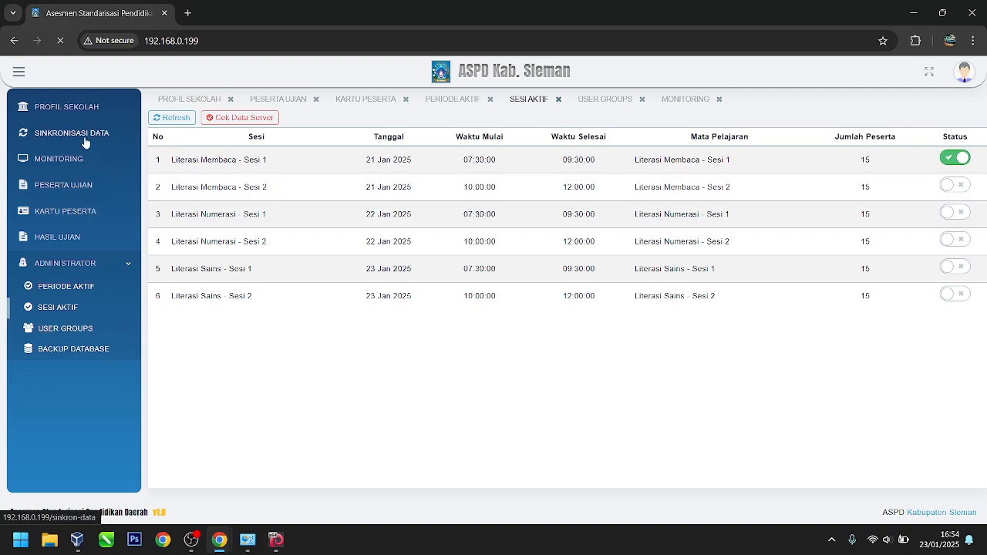
Step: Download the participant cards for Literasi Membaca - Sesi 1
{"action": "left_click", "coordinate": [77, 160]}
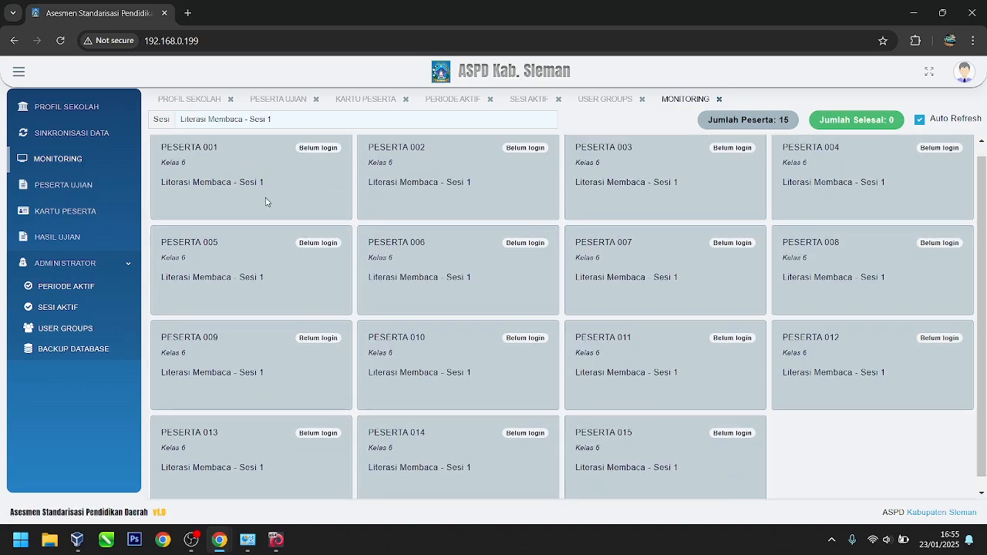
{"action": "left_click", "coordinate": [32, 219]}
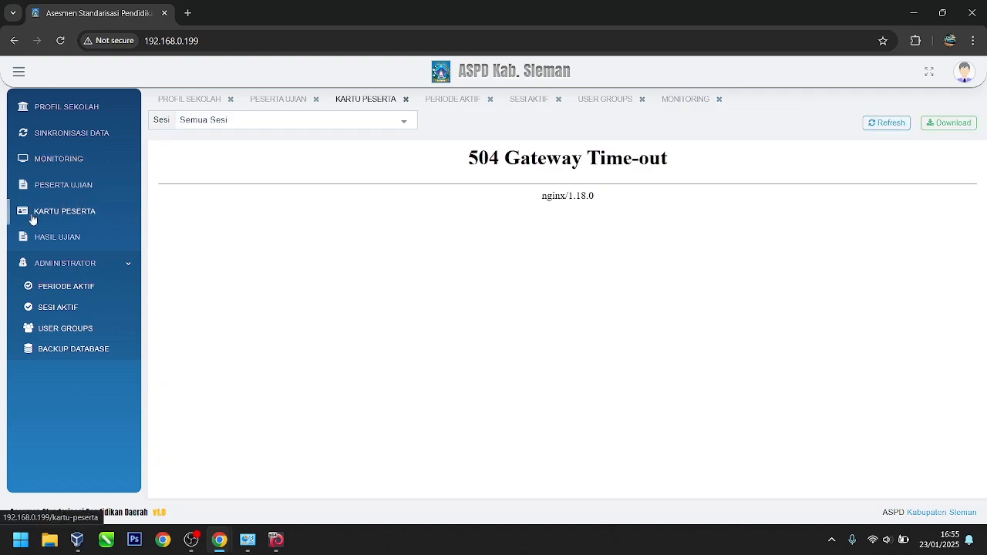
{"action": "left_click", "coordinate": [283, 117]}
{"action": "left_click", "coordinate": [267, 154]}
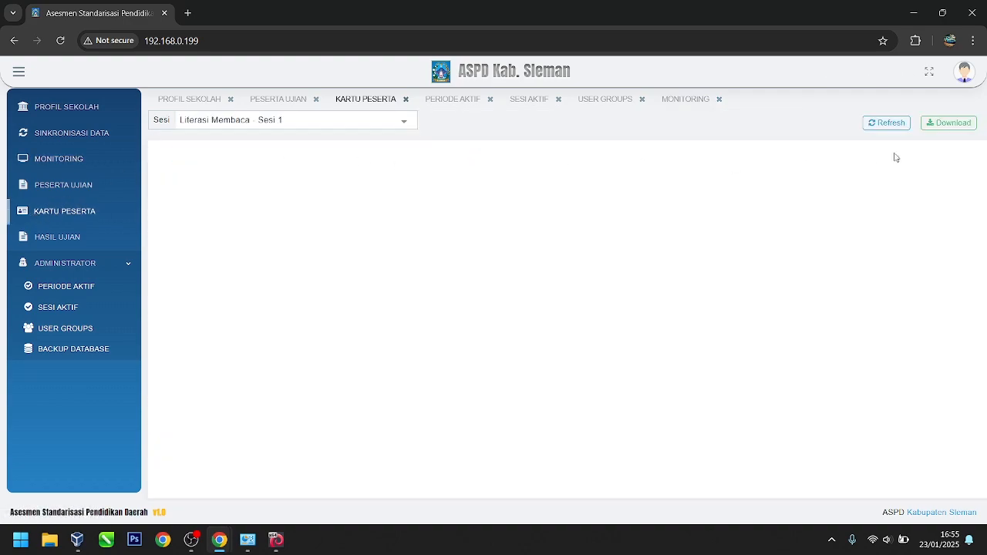
{"action": "left_click", "coordinate": [949, 124]}
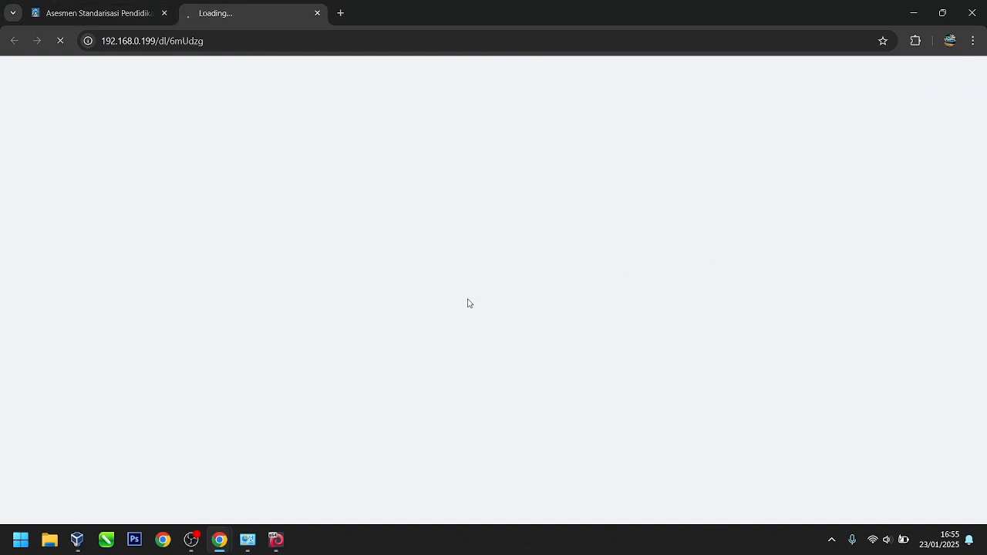
Step: Show the Peserta Ujian list of 30 participants and close the stalled download tab
{"action": "left_click", "coordinate": [45, 13]}
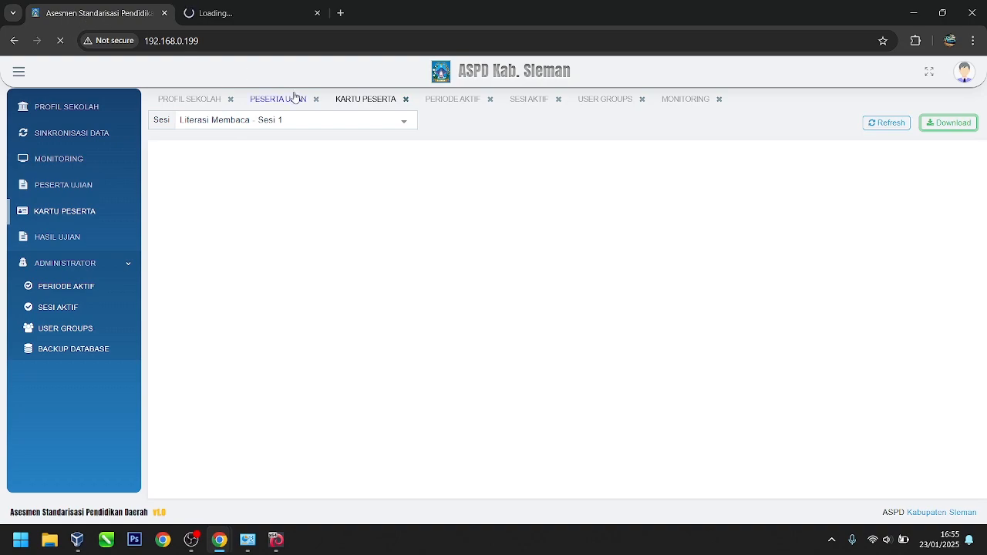
{"action": "left_click", "coordinate": [70, 185]}
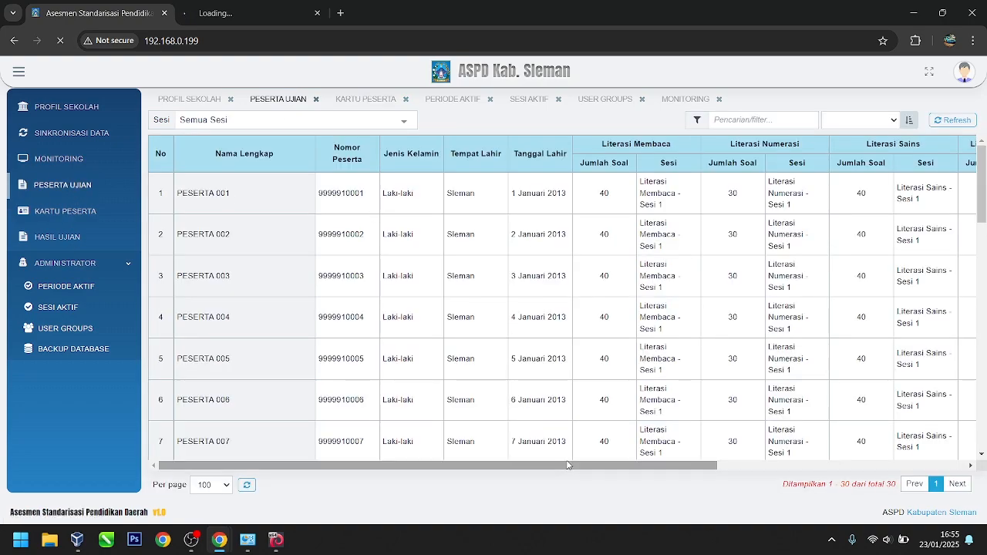
{"action": "left_click_drag", "start_coordinate": [566, 465], "coordinate": [443, 463]}
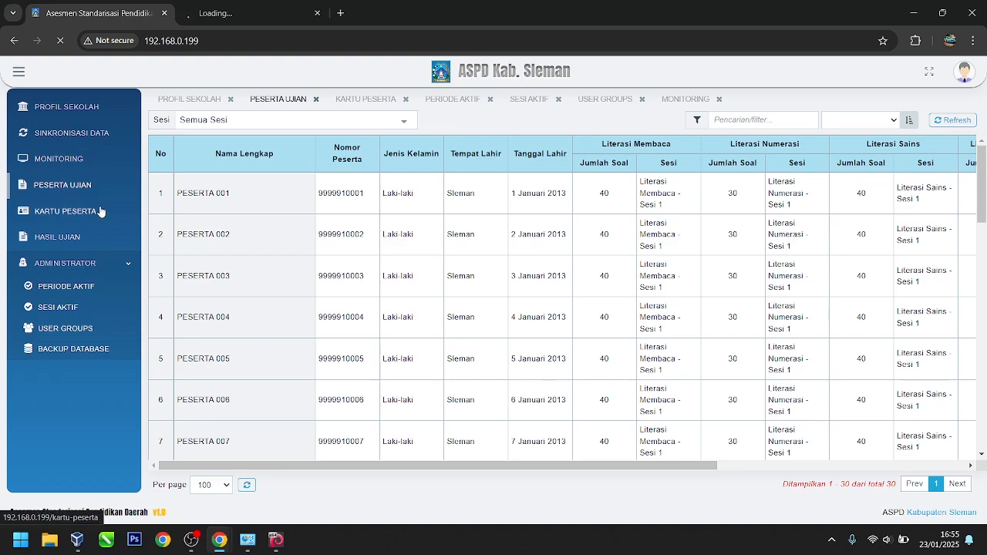
{"action": "left_click", "coordinate": [263, 10]}
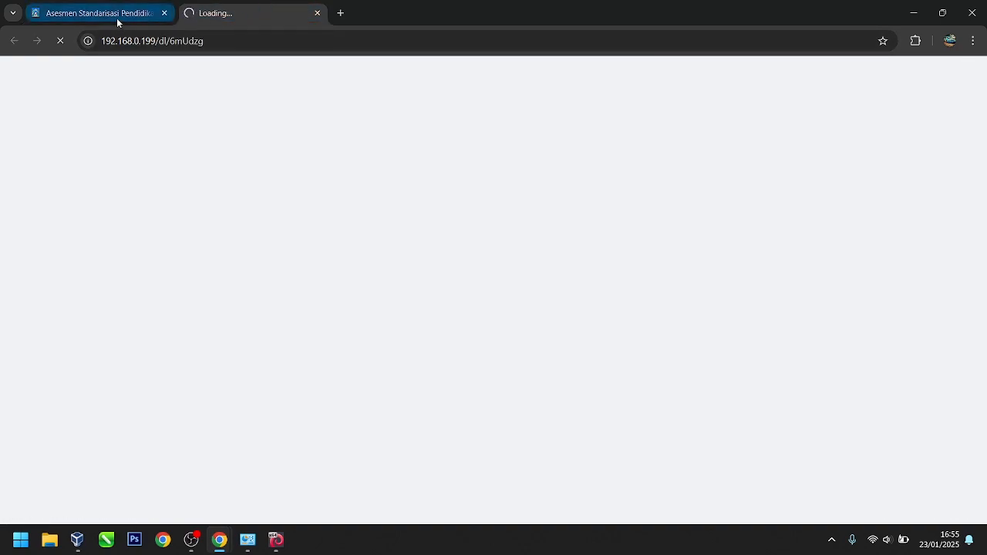
{"action": "left_click", "coordinate": [117, 19]}
{"action": "left_click", "coordinate": [228, 18]}
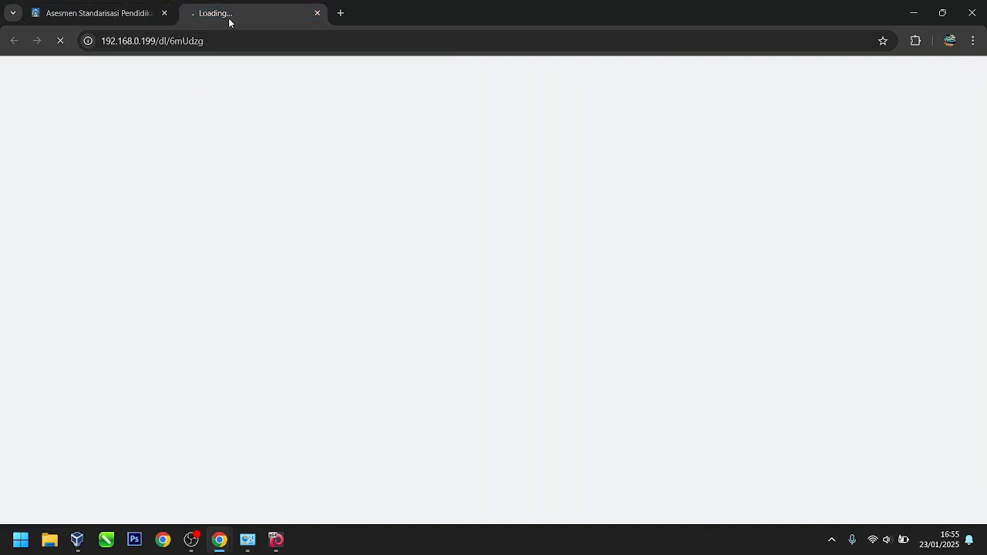
{"action": "left_click", "coordinate": [115, 17]}
{"action": "left_click", "coordinate": [309, 17]}
{"action": "left_click", "coordinate": [317, 14]}
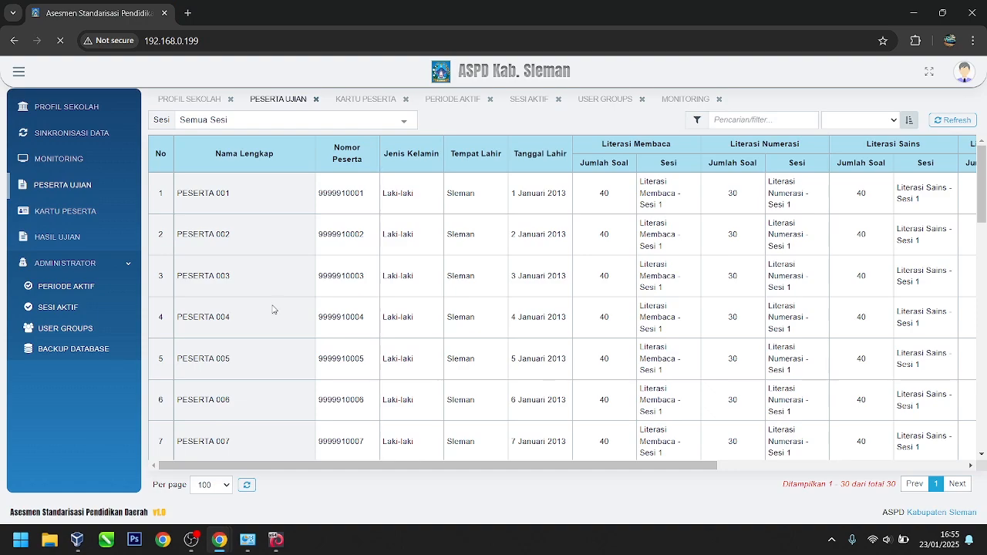
Step: Ping 192.168.0.100 from Command Prompt, receiving 4 of 4 replies with 0% loss
{"action": "left_click", "coordinate": [18, 540]}
{"action": "type", "text": "cmd"}
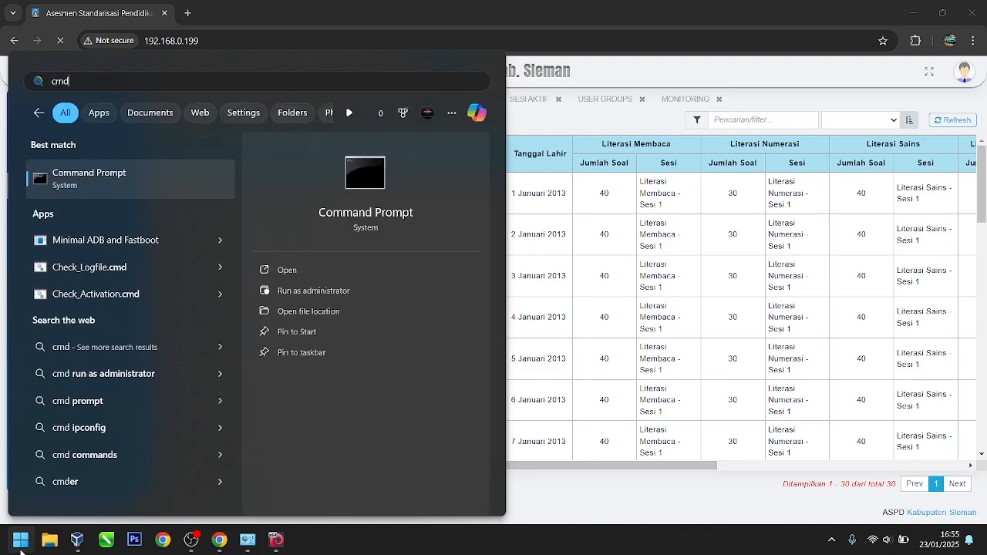
{"action": "key", "text": "Return"}
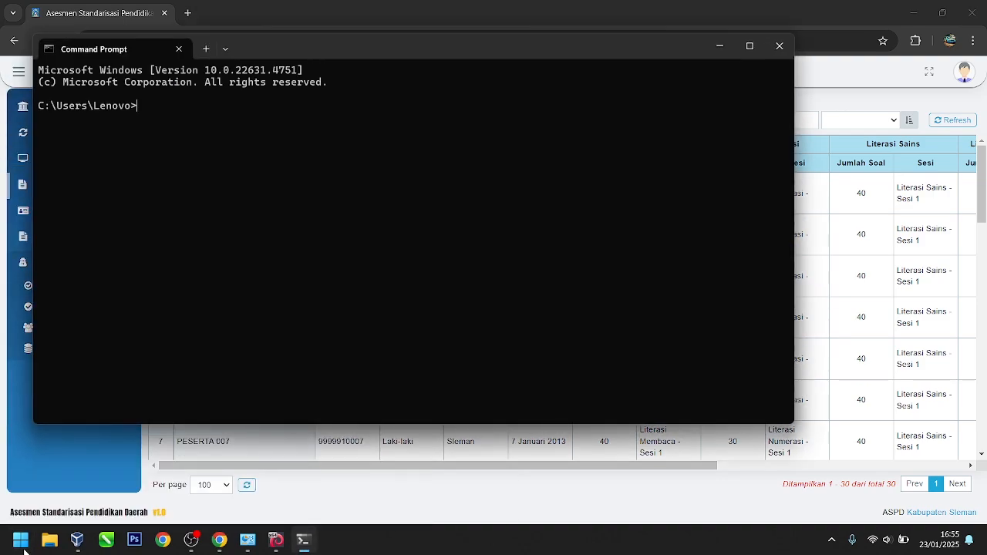
{"action": "type", "text": "ping 192.168.0.100"}
{"action": "key", "text": "Return"}
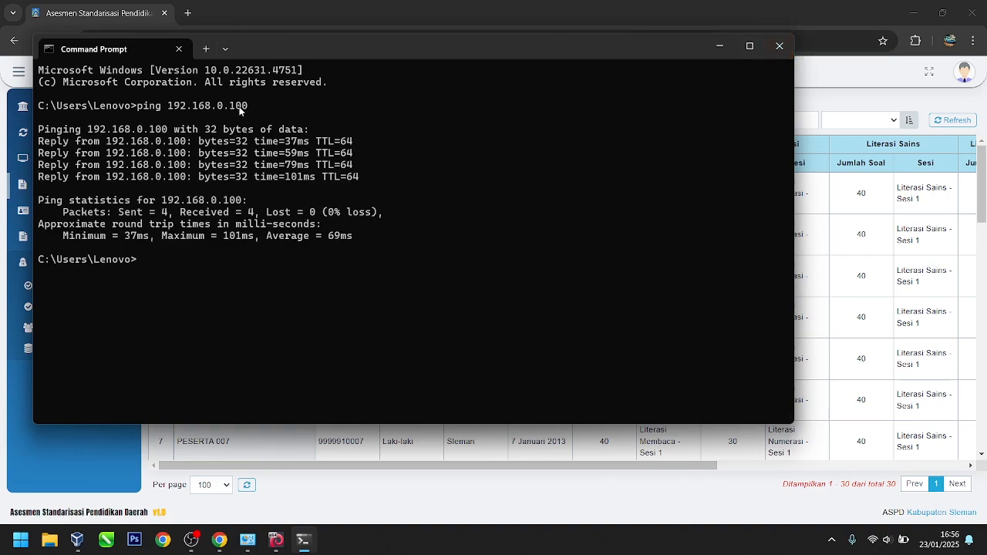
{"action": "double_click", "coordinate": [240, 108]}
Step: Close Command Prompt and view the User Groups login list
{"action": "left_click", "coordinate": [783, 50]}
{"action": "scroll", "coordinate": [253, 285], "scroll_direction": "down", "scroll_amount": 3}
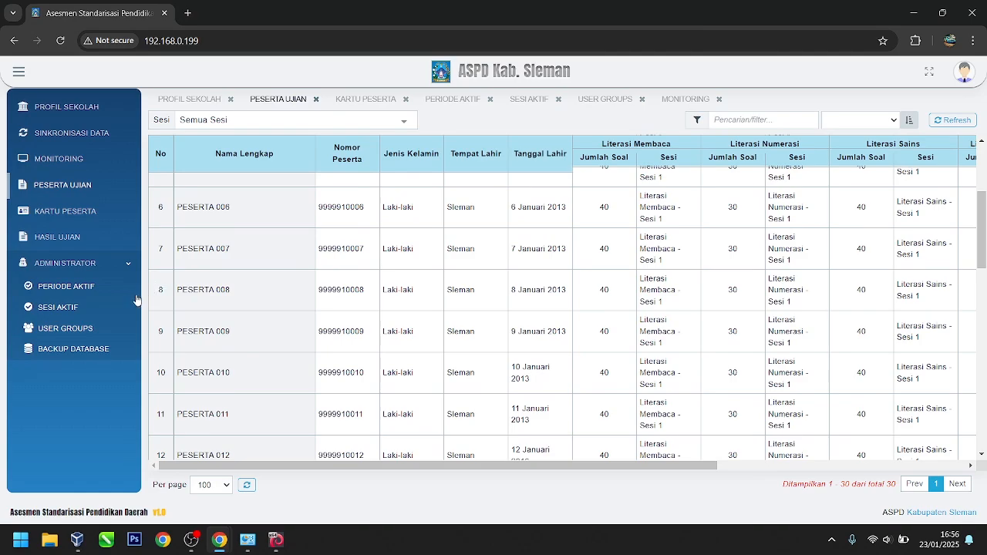
{"action": "left_click", "coordinate": [78, 328]}
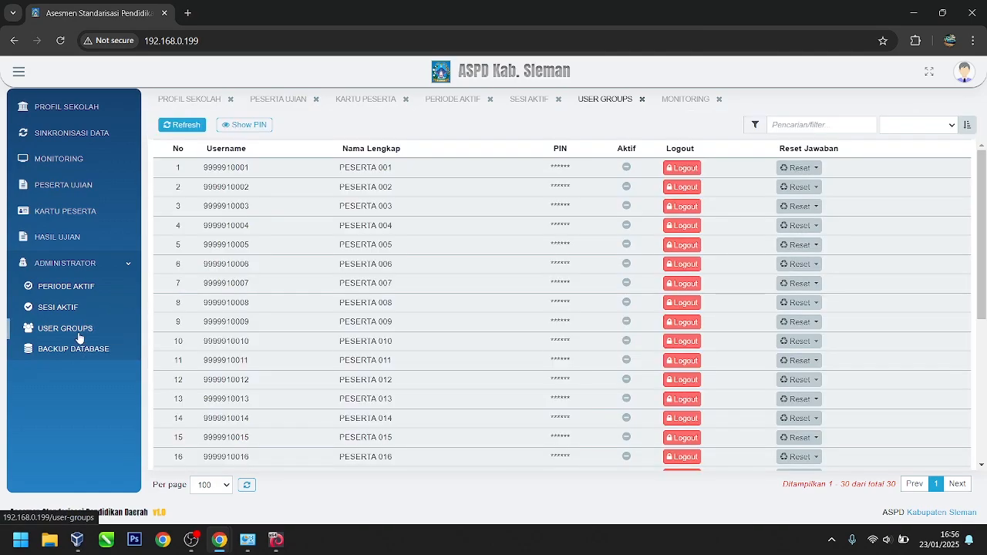
{"action": "scroll", "coordinate": [480, 245], "scroll_direction": "down", "scroll_amount": 3}
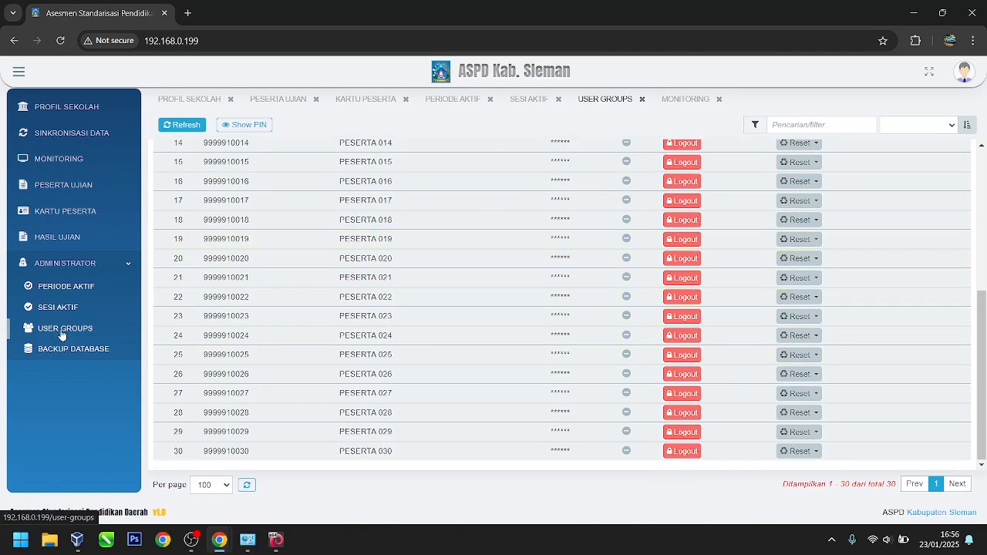
Step: Visit Monitoring, Sinkronisasi Data and Peserta Ujian, ending on SEKOLAH DEMO 01's Profil Sekolah
{"action": "left_click", "coordinate": [87, 158]}
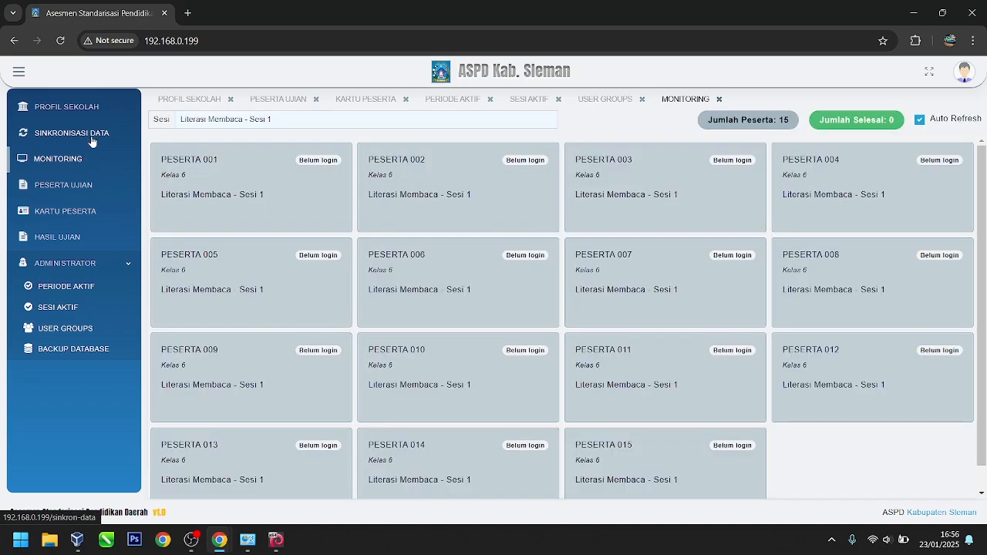
{"action": "left_click", "coordinate": [88, 136]}
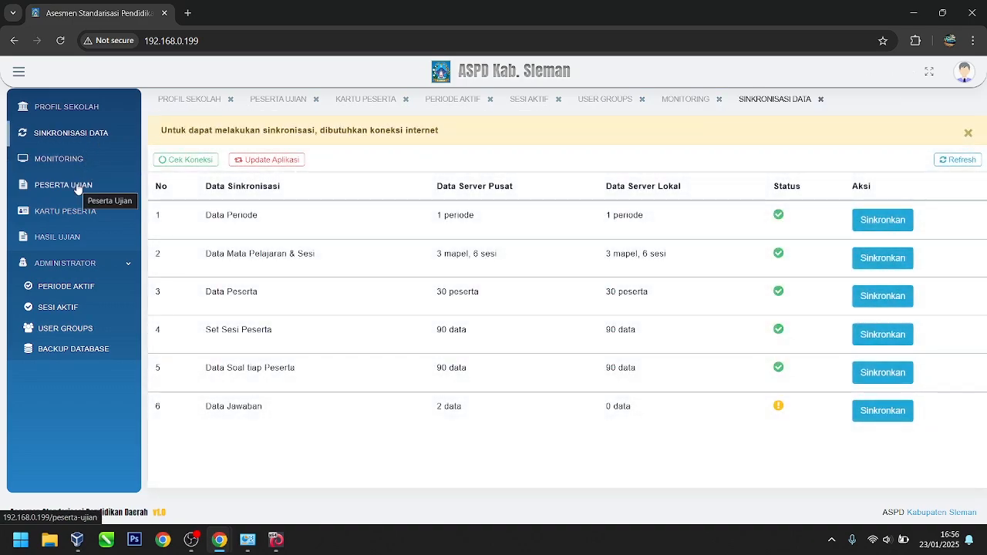
{"action": "left_click", "coordinate": [80, 185]}
{"action": "left_click", "coordinate": [88, 105]}
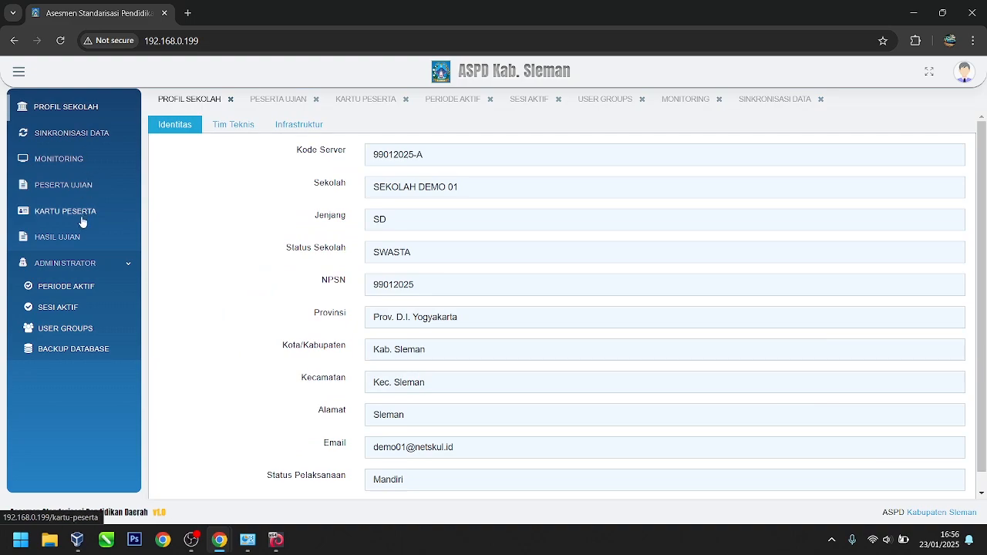
{"action": "scroll", "coordinate": [359, 341], "scroll_direction": "down", "scroll_amount": 1}
{"action": "scroll", "coordinate": [354, 338], "scroll_direction": "up", "scroll_amount": 1}
{"action": "scroll", "coordinate": [343, 331], "scroll_direction": "down", "scroll_amount": 1}
Step: Collapse and re-expand the side navigation, then switch to Monitoring and Sinkronisasi Data
{"action": "left_click", "coordinate": [21, 73]}
{"action": "left_click", "coordinate": [22, 75]}
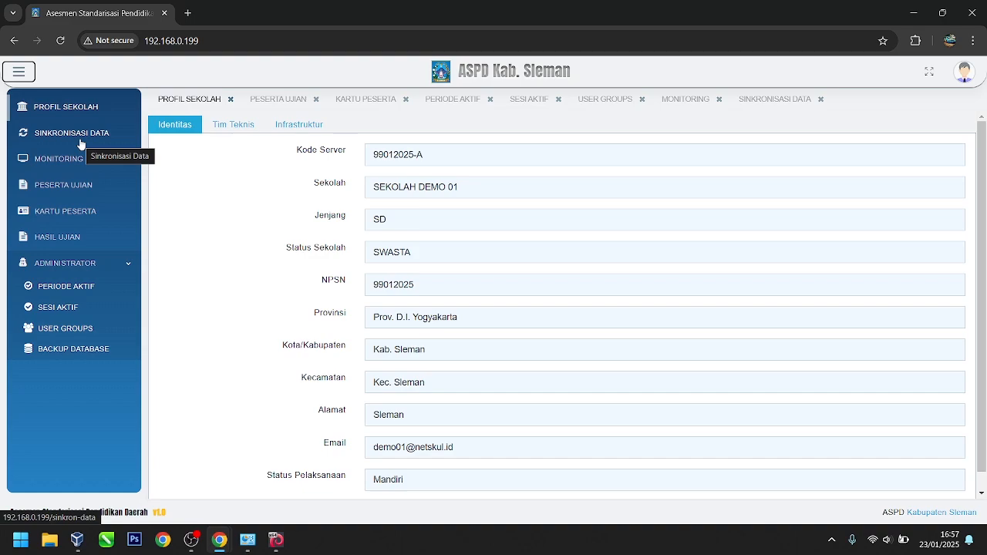
{"action": "left_click", "coordinate": [683, 101]}
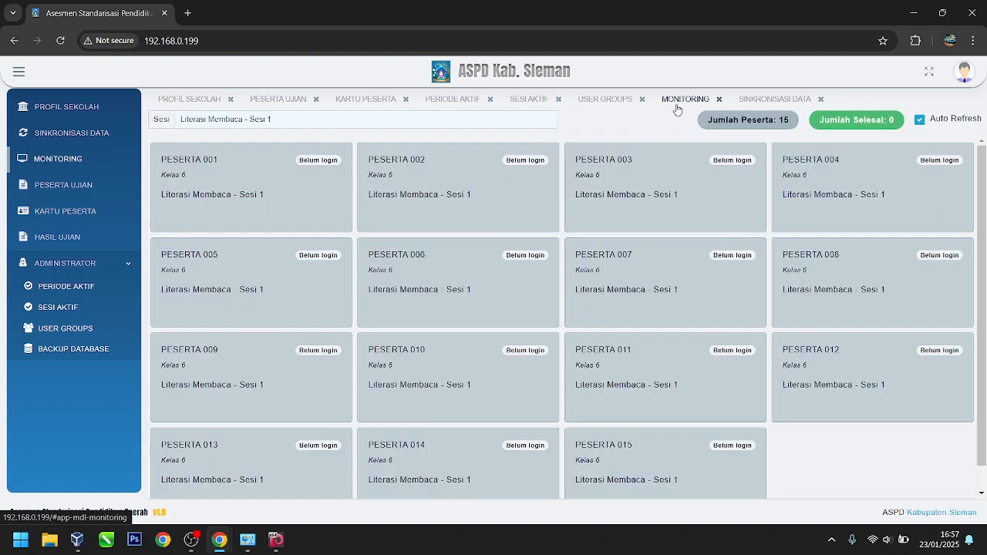
{"action": "left_click", "coordinate": [733, 102]}
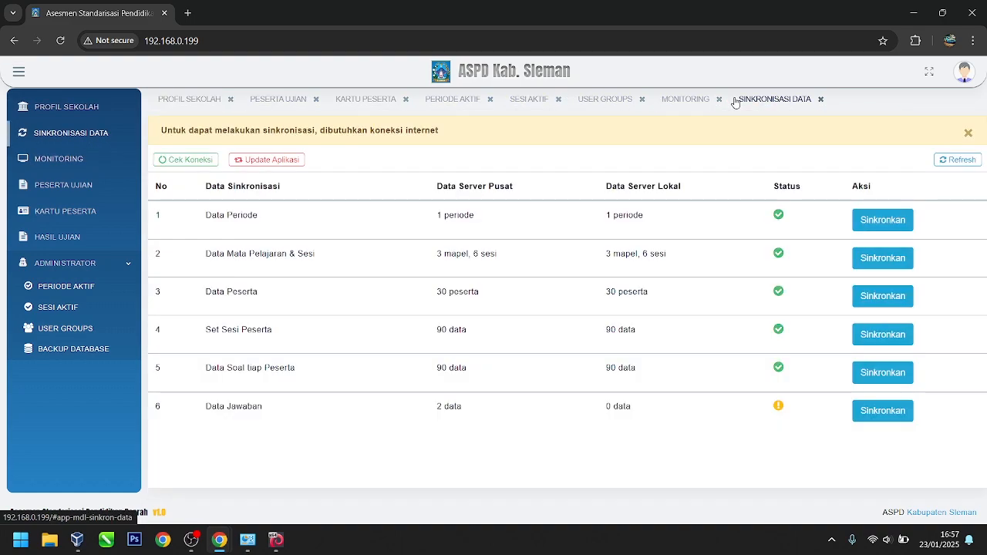
Step: Review Profil Sekolah, Peserta Ujian, Kartu Peserta, Periode Aktif, Sesi Aktif, User Groups, Monitoring and Sinkronisasi Data
{"action": "left_click", "coordinate": [185, 98]}
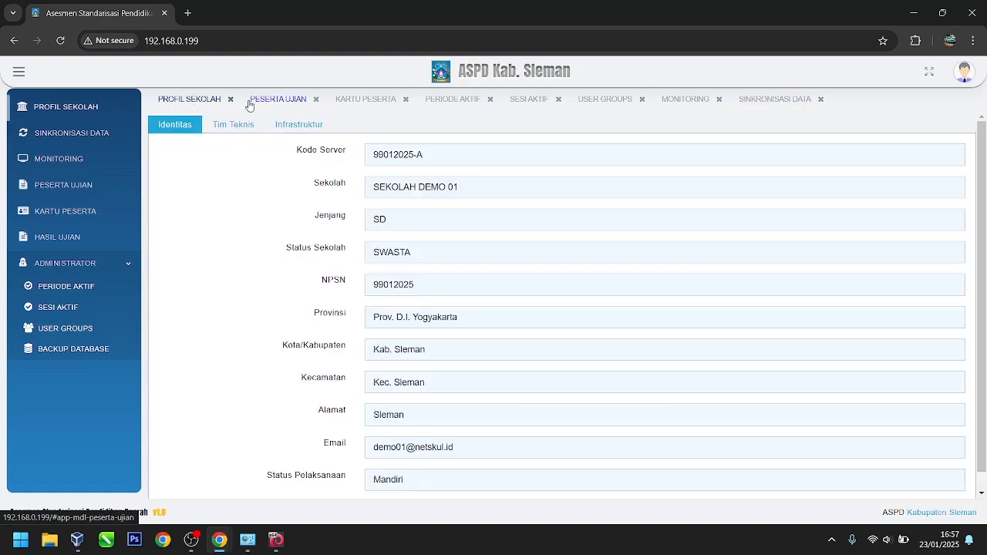
{"action": "left_click", "coordinate": [269, 103]}
{"action": "left_click", "coordinate": [202, 99]}
{"action": "left_click", "coordinate": [266, 100]}
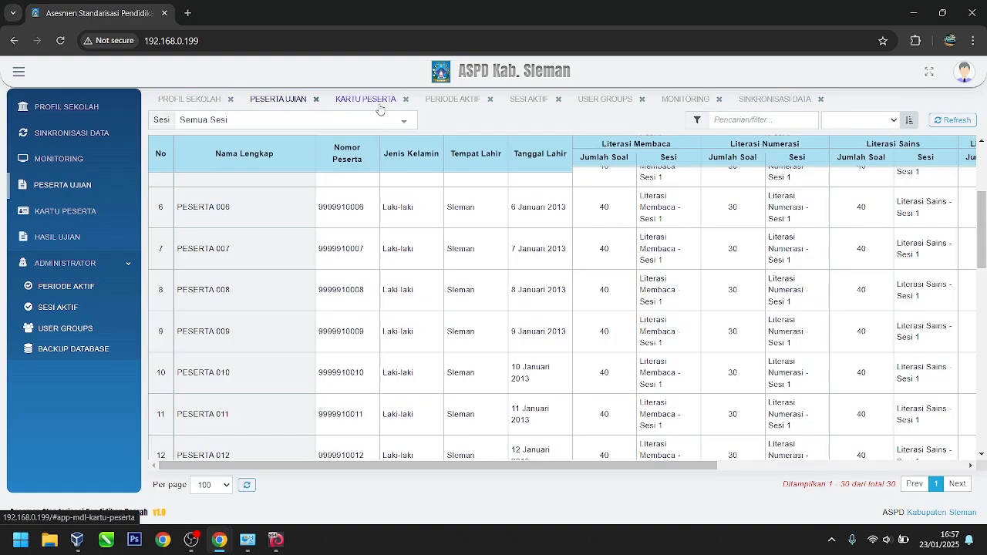
{"action": "left_click", "coordinate": [466, 101]}
{"action": "left_click", "coordinate": [529, 99]}
{"action": "left_click", "coordinate": [606, 101]}
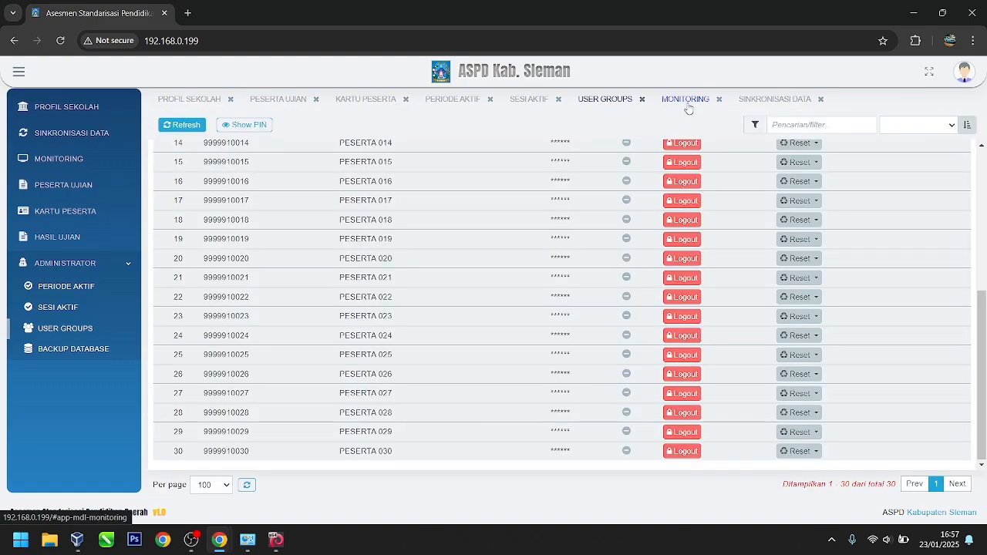
{"action": "left_click", "coordinate": [685, 102]}
{"action": "left_click", "coordinate": [749, 106]}
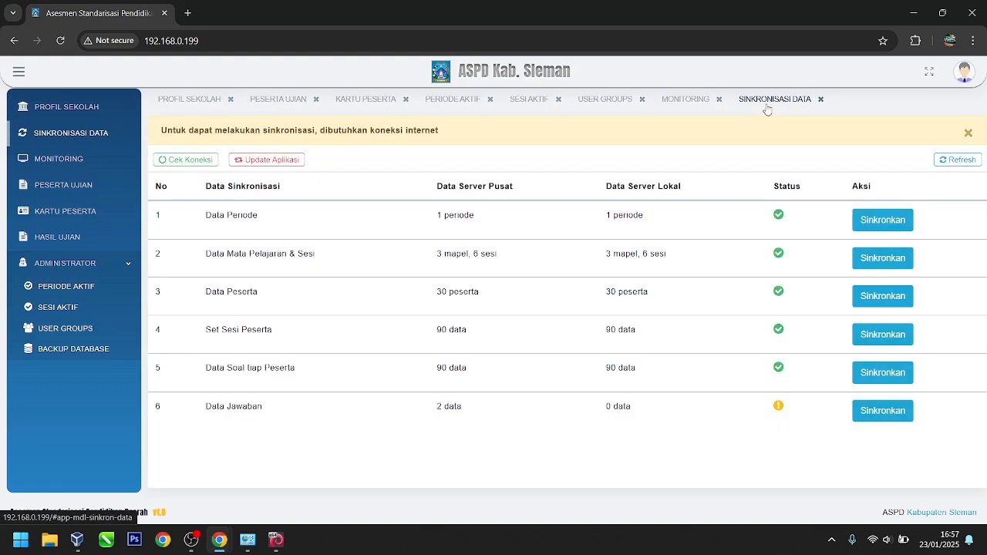
Step: Revisit Monitoring and Profil Sekolah, ending on Sinkronisasi Data with Data Jawaban at 2 versus 0
{"action": "left_click", "coordinate": [69, 163]}
{"action": "scroll", "coordinate": [452, 326], "scroll_direction": "down", "scroll_amount": 1}
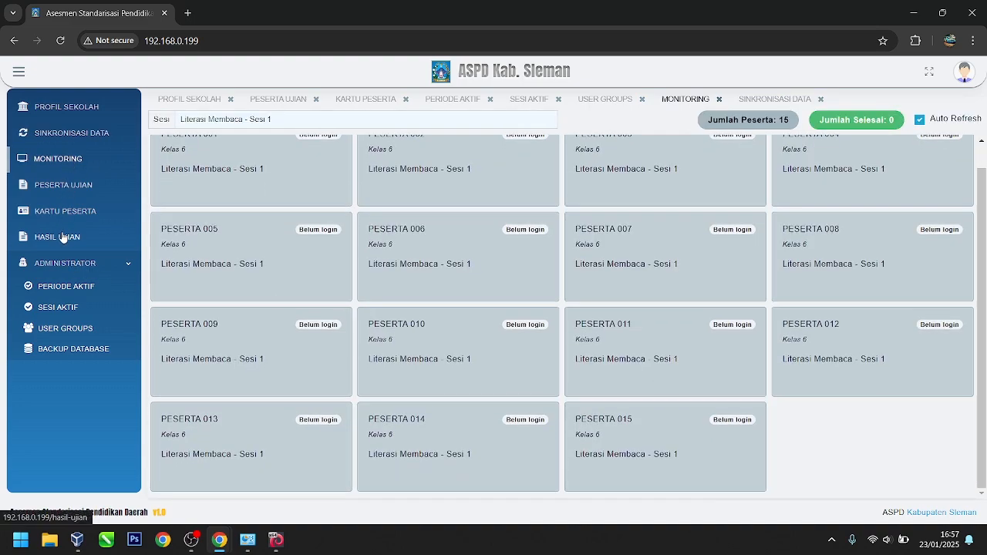
{"action": "left_click", "coordinate": [76, 114]}
{"action": "scroll", "coordinate": [93, 395], "scroll_direction": "down", "scroll_amount": 1}
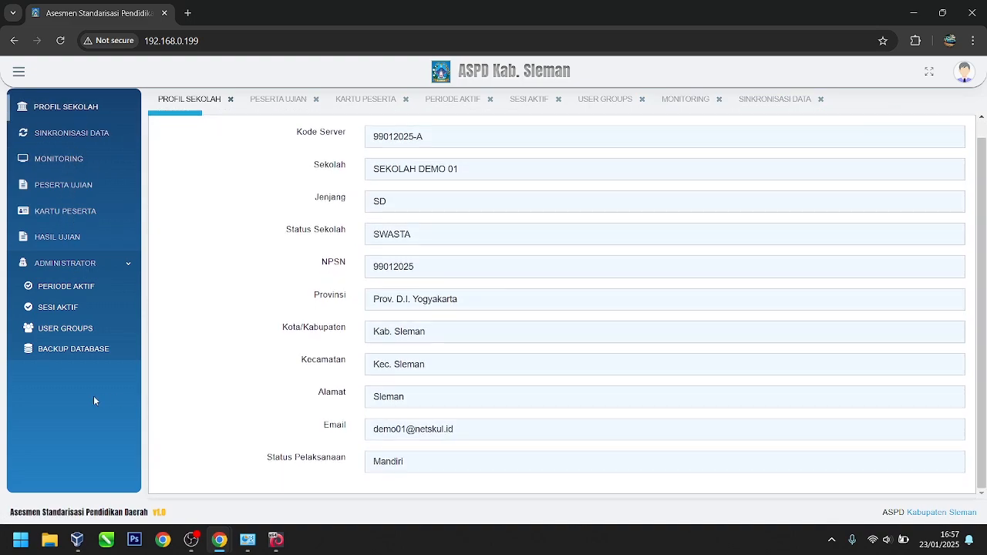
{"action": "left_click", "coordinate": [27, 136]}
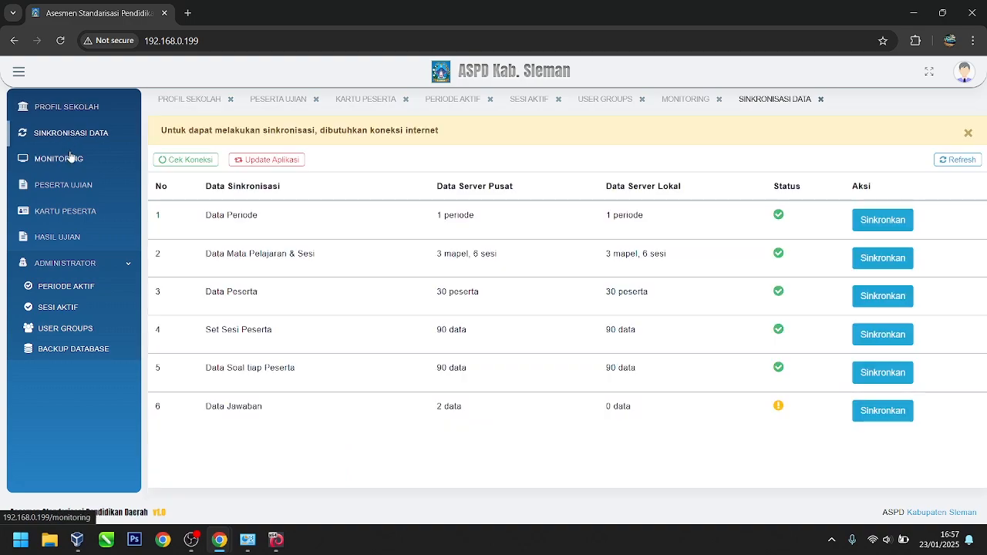
{"action": "left_click", "coordinate": [75, 165]}
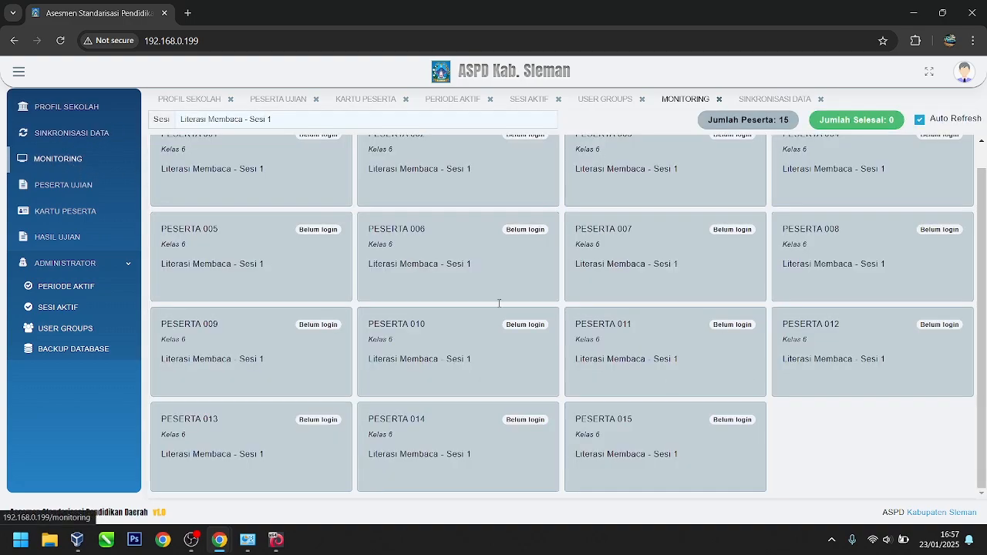
{"action": "left_click", "coordinate": [71, 133]}
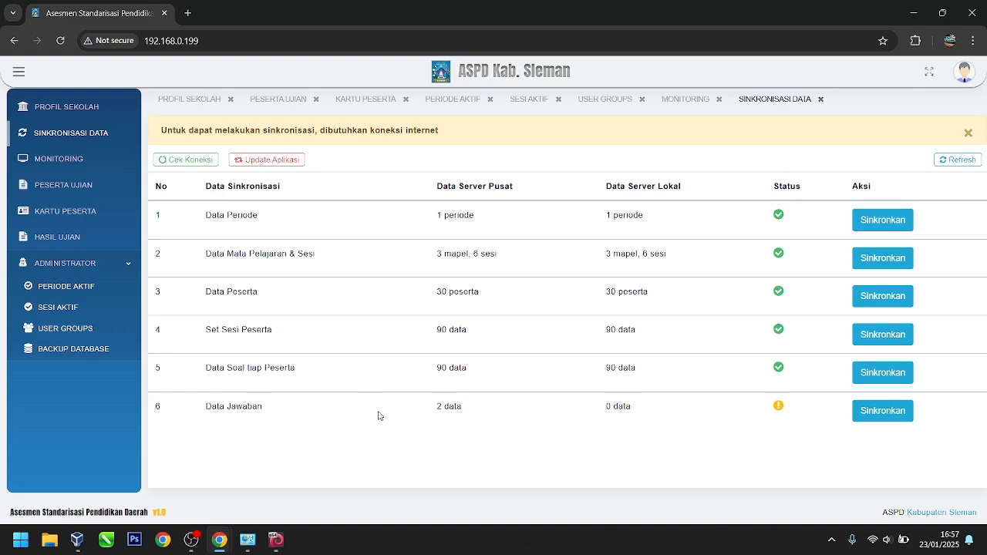
Step: Log out of the admin account from the avatar menu, confirming the logout
{"action": "left_click_drag", "start_coordinate": [154, 186], "coordinate": [511, 186]}
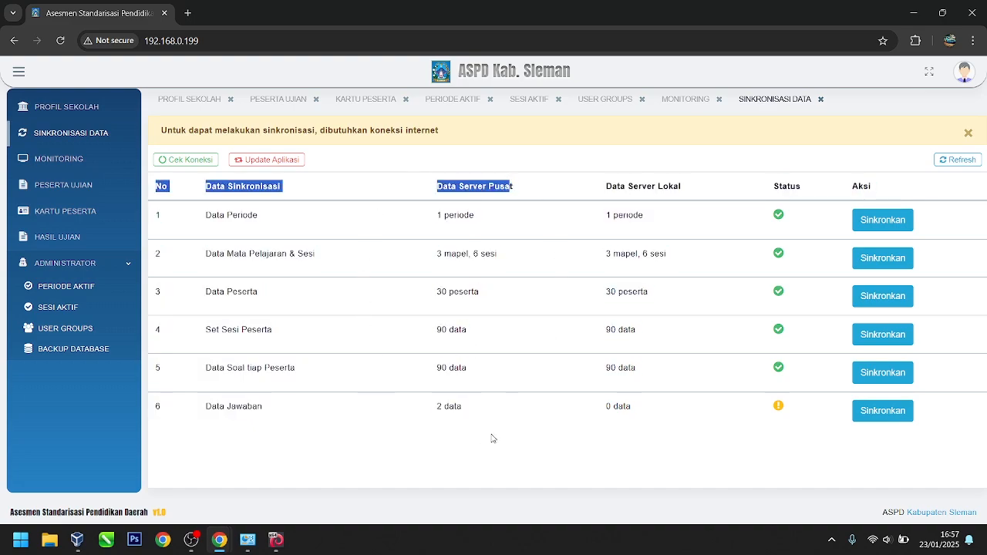
{"action": "left_click", "coordinate": [451, 243]}
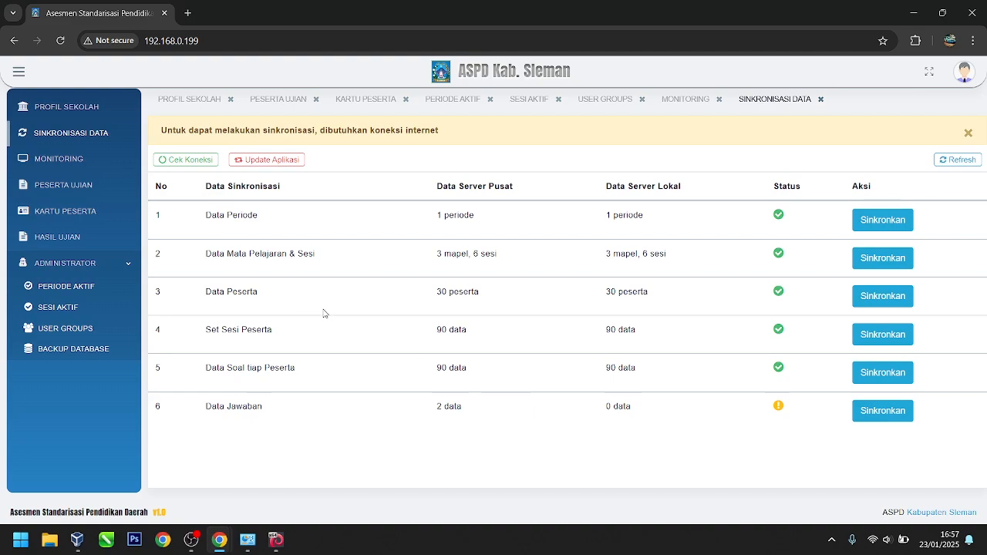
{"action": "left_click", "coordinate": [964, 72]}
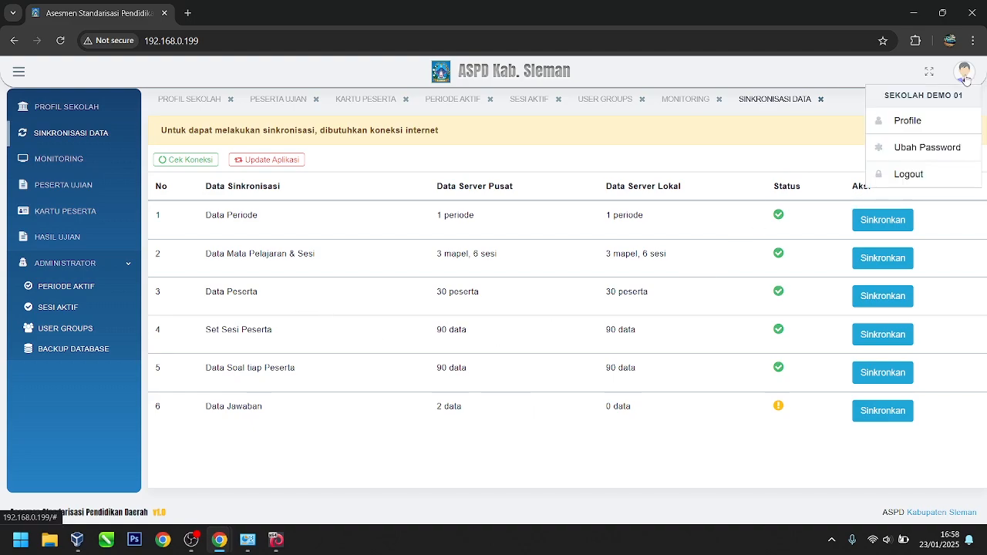
{"action": "left_click", "coordinate": [908, 174]}
{"action": "left_click", "coordinate": [529, 350]}
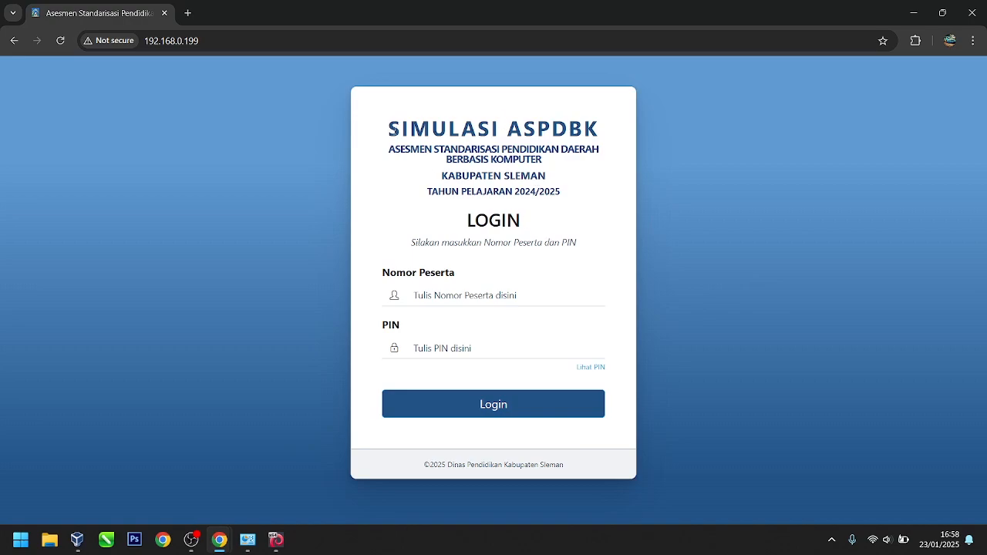
Step: Load the /admin address, then return to the root participant login page
{"action": "left_click", "coordinate": [317, 40]}
{"action": "left_click", "coordinate": [333, 40]}
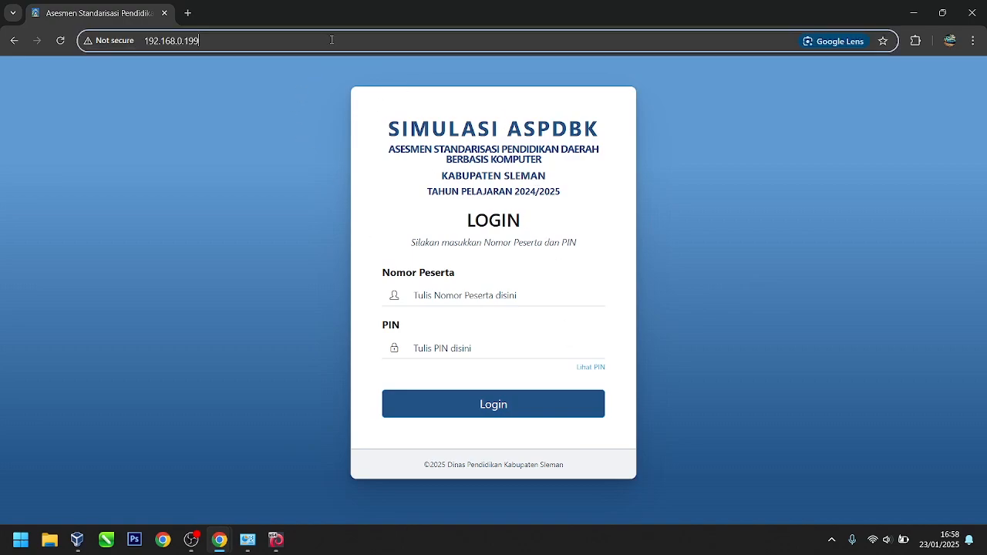
{"action": "type", "text": "/admin"}
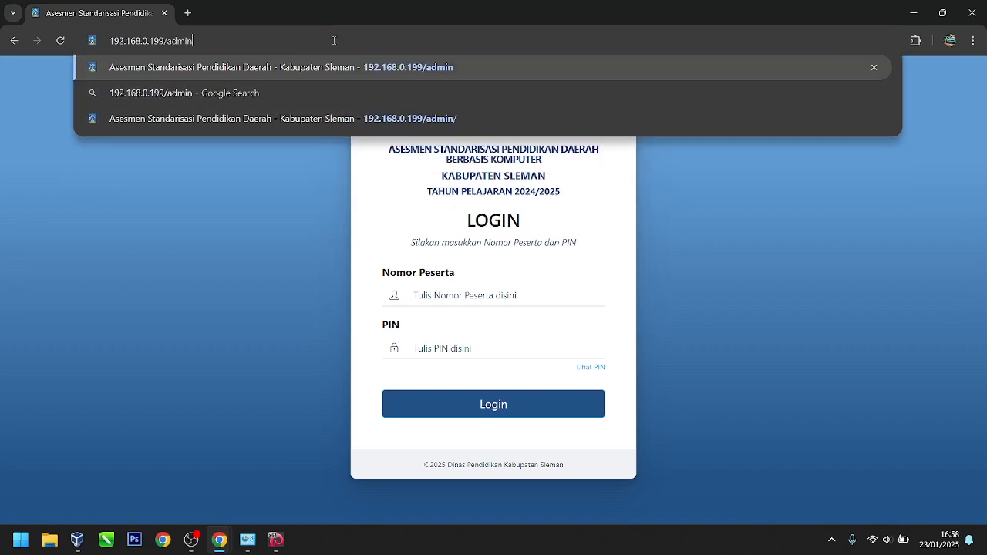
{"action": "key", "text": "Return"}
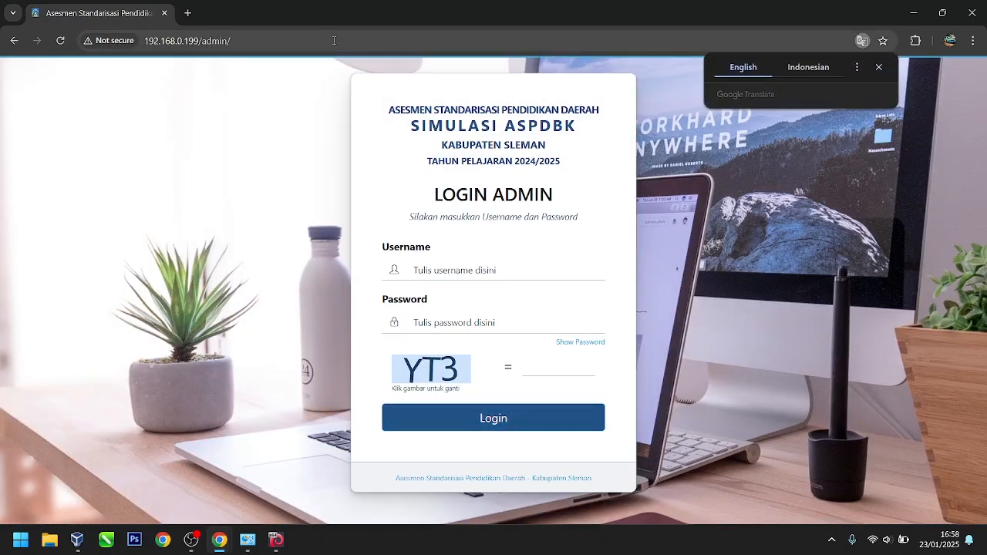
{"action": "left_click", "coordinate": [334, 40]}
{"action": "left_click", "coordinate": [354, 40]}
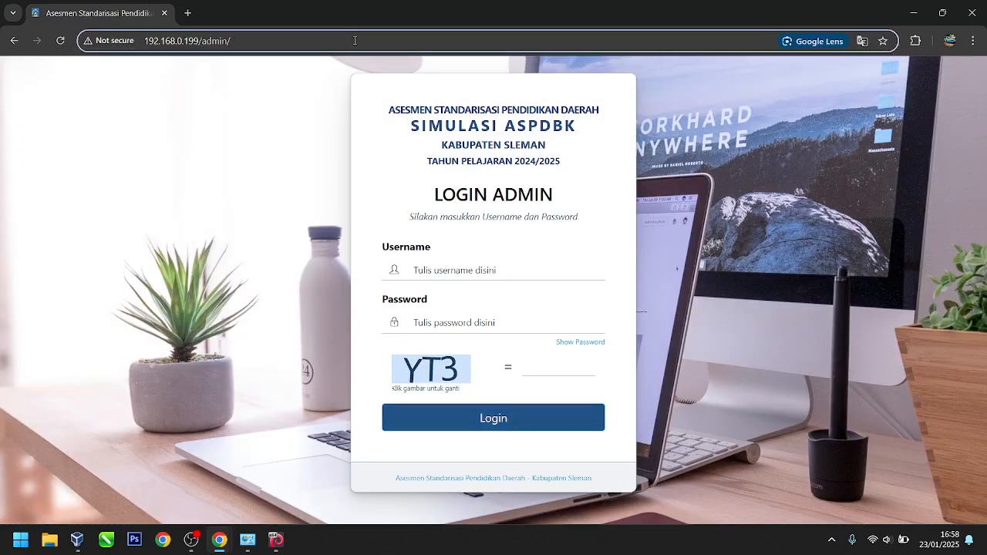
{"action": "key", "text": "BackSpace"}
{"action": "key", "text": "BackSpace"}
{"action": "key", "text": "BackSpace"}
{"action": "key", "text": "BackSpace"}
{"action": "key", "text": "BackSpace"}
{"action": "key", "text": "BackSpace"}
{"action": "key", "text": "BackSpace"}
{"action": "key", "text": "Return"}
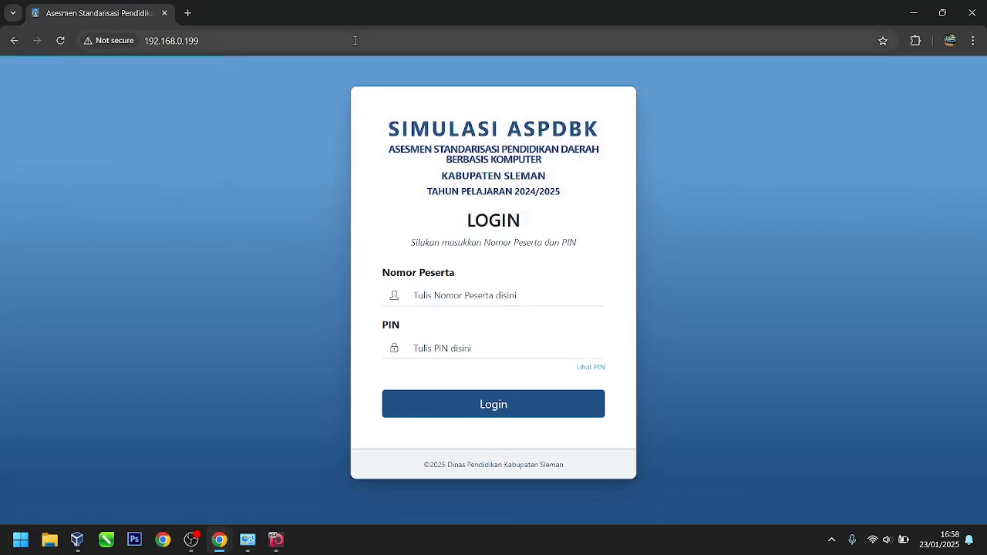
Step: Log in with the saved participant number and PIN; dismiss the LOGIN GAGAL refusal
{"action": "left_click", "coordinate": [460, 326]}
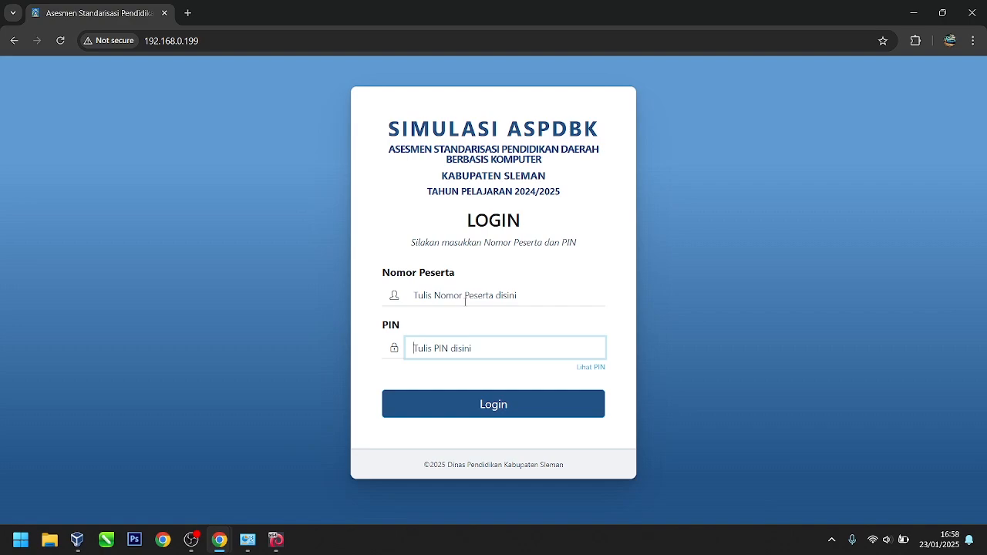
{"action": "left_click", "coordinate": [472, 296]}
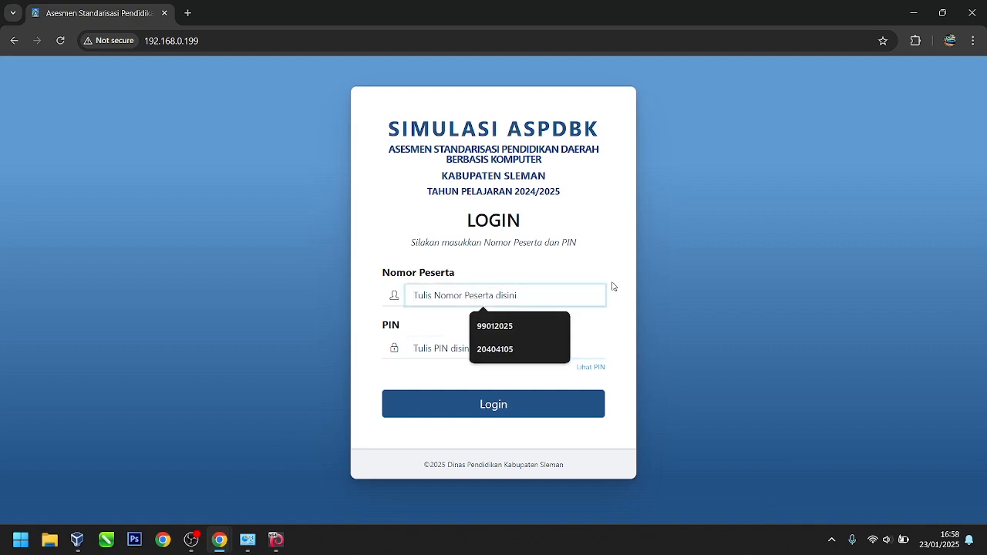
{"action": "left_click", "coordinate": [538, 326]}
{"action": "left_click", "coordinate": [484, 346]}
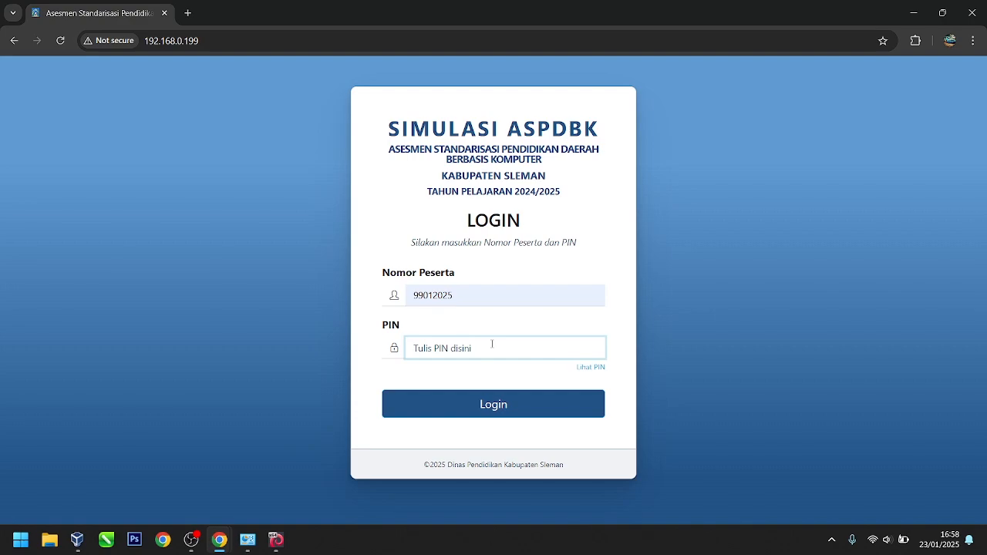
{"action": "type", "text": "1234567"}
{"action": "key", "text": "Return"}
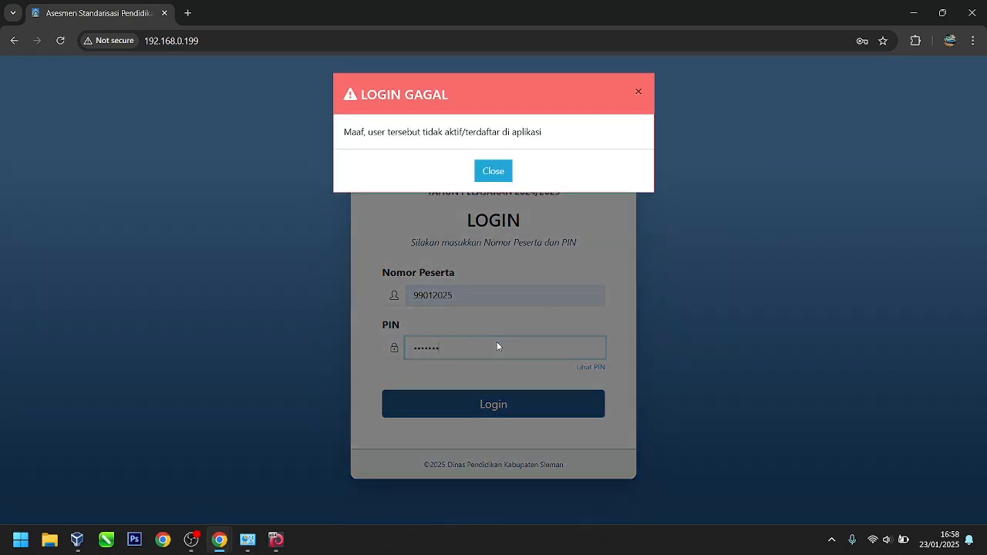
{"action": "left_click", "coordinate": [505, 171]}
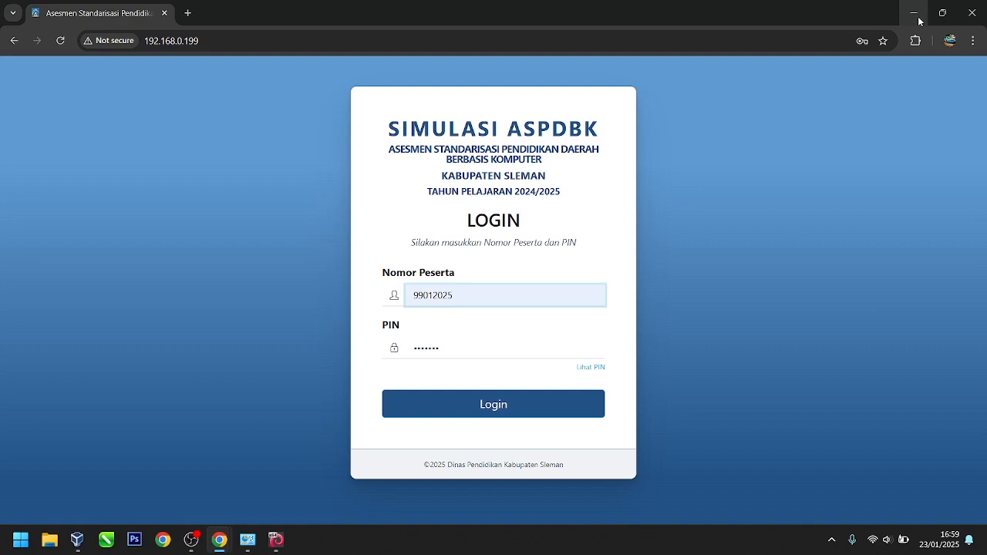
{"action": "left_click", "coordinate": [279, 542]}
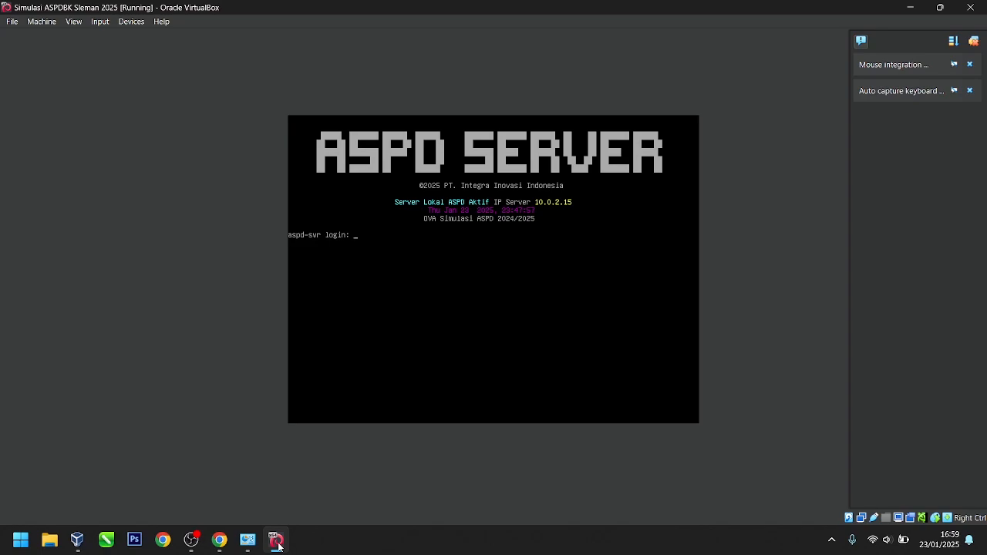
{"action": "left_click", "coordinate": [278, 542]}
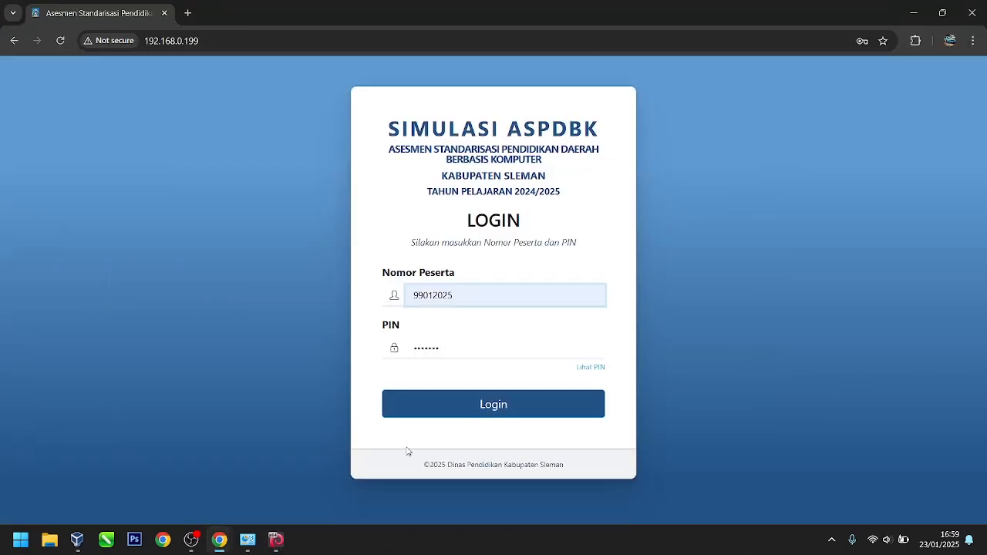